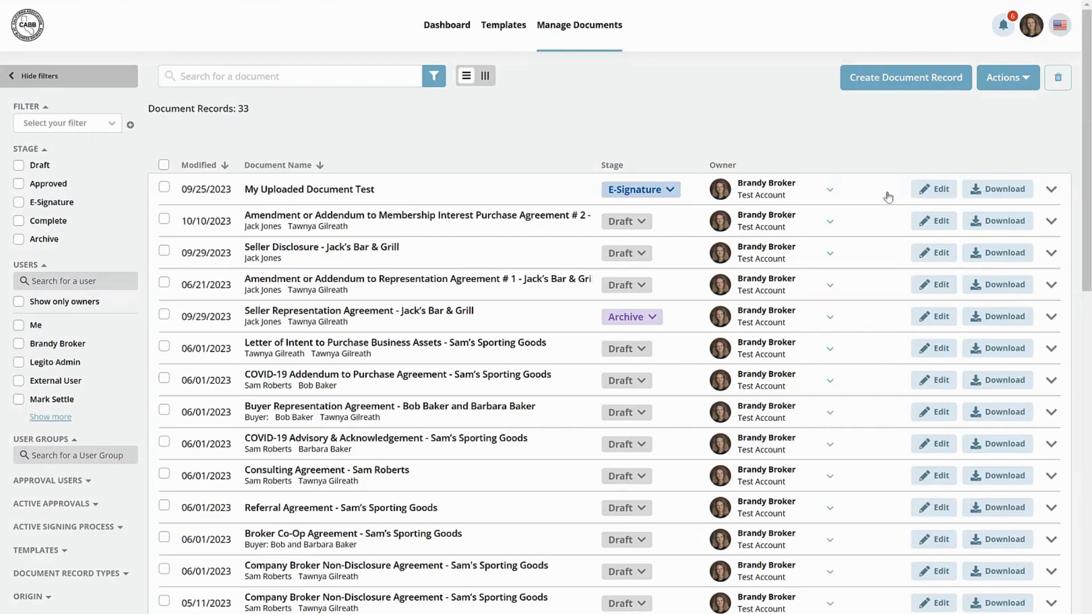
# - Create a new Seller Representation Agreement from the Representation templates
pyautogui.click(438, 27)
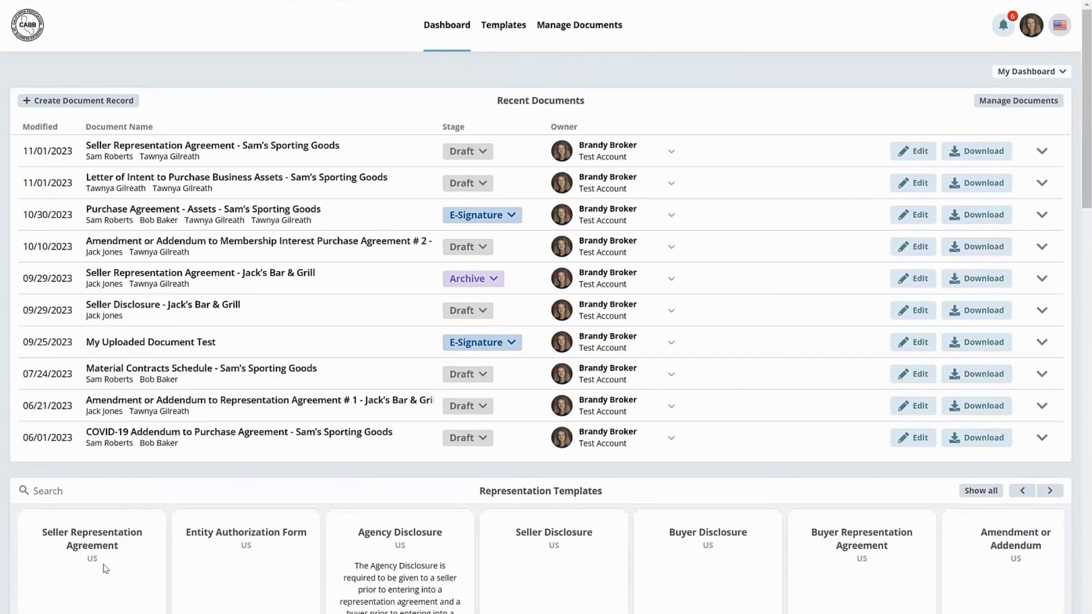
pyautogui.scroll(-2, 105, 569)
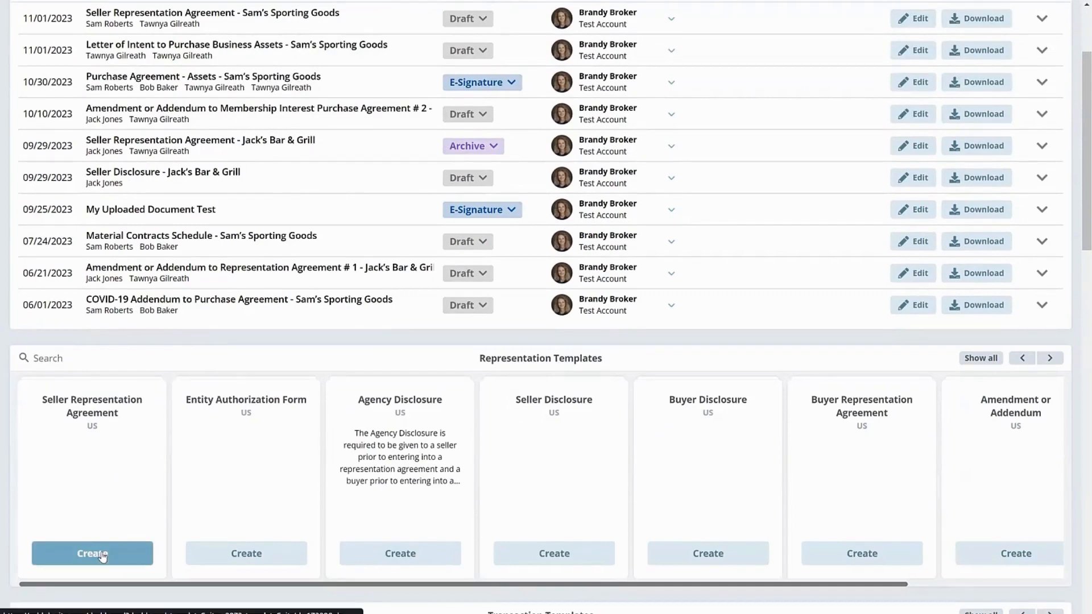
pyautogui.scroll(2, 538, 242)
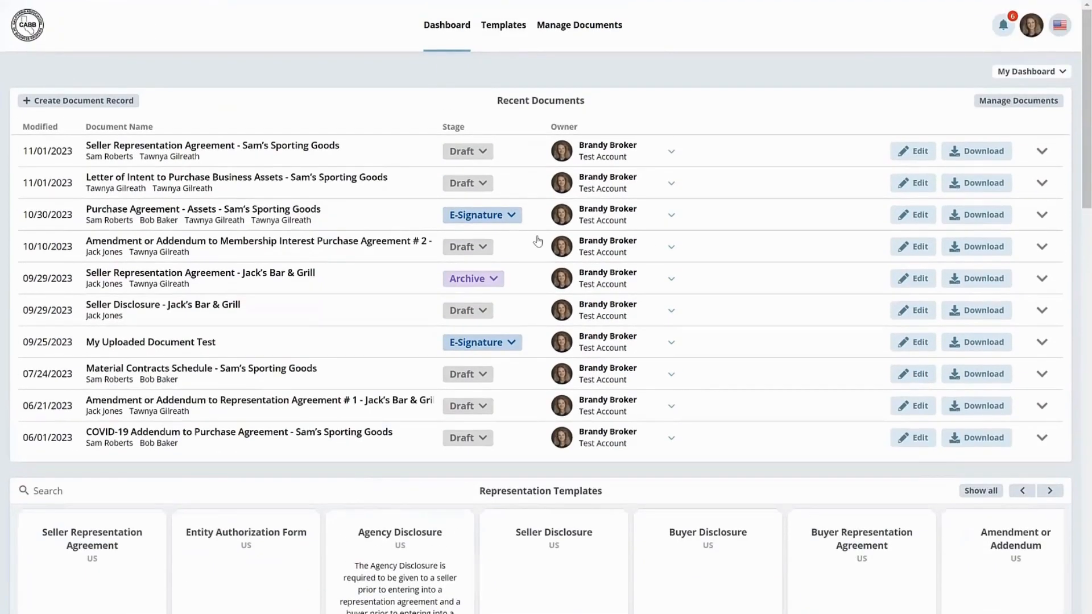
pyautogui.click(503, 26)
pyautogui.click(203, 168)
pyautogui.scroll(-2, 204, 169)
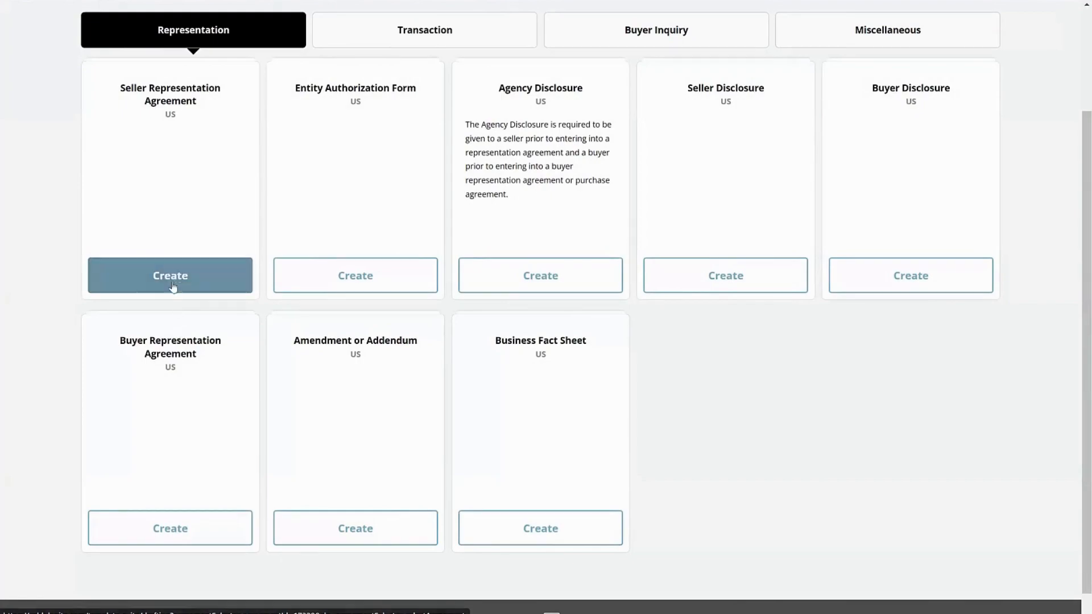
pyautogui.click(173, 283)
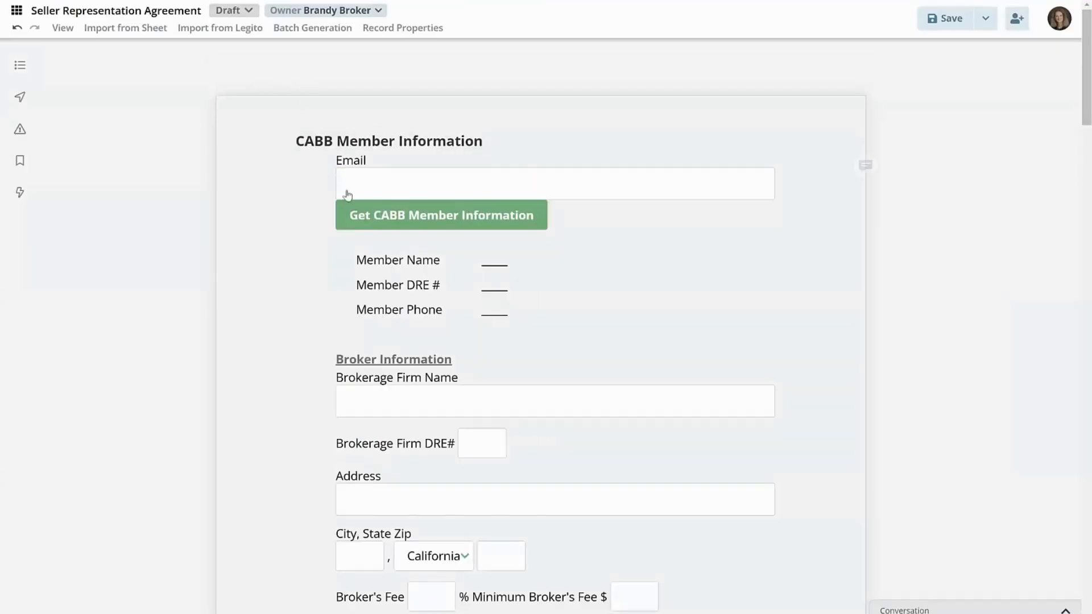
# - Enter the CABB member's email address and retrieve the member information
pyautogui.click(378, 183)
pyautogui.write('t')
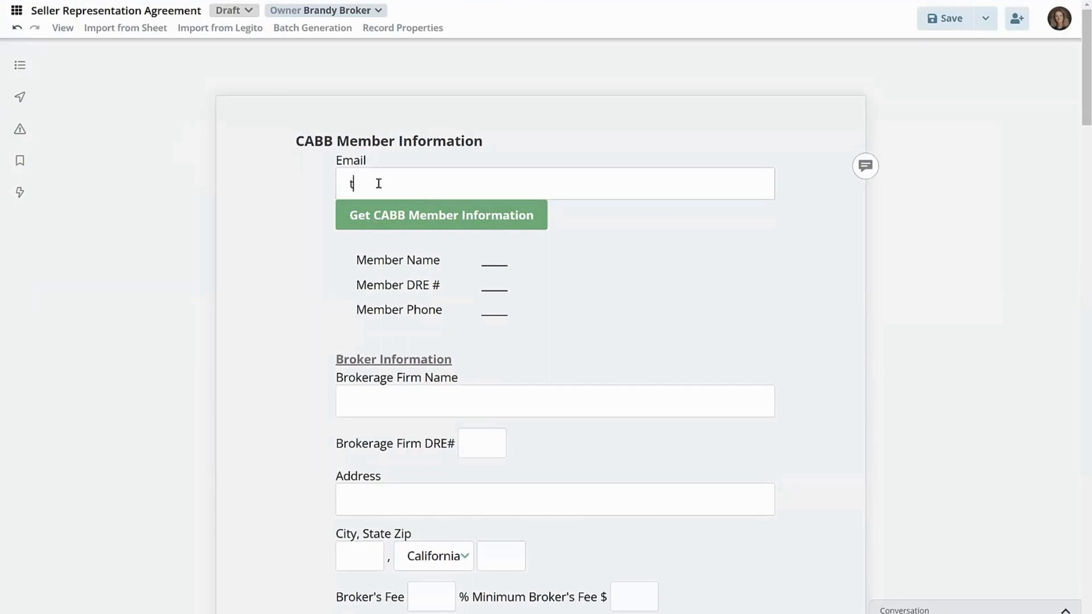
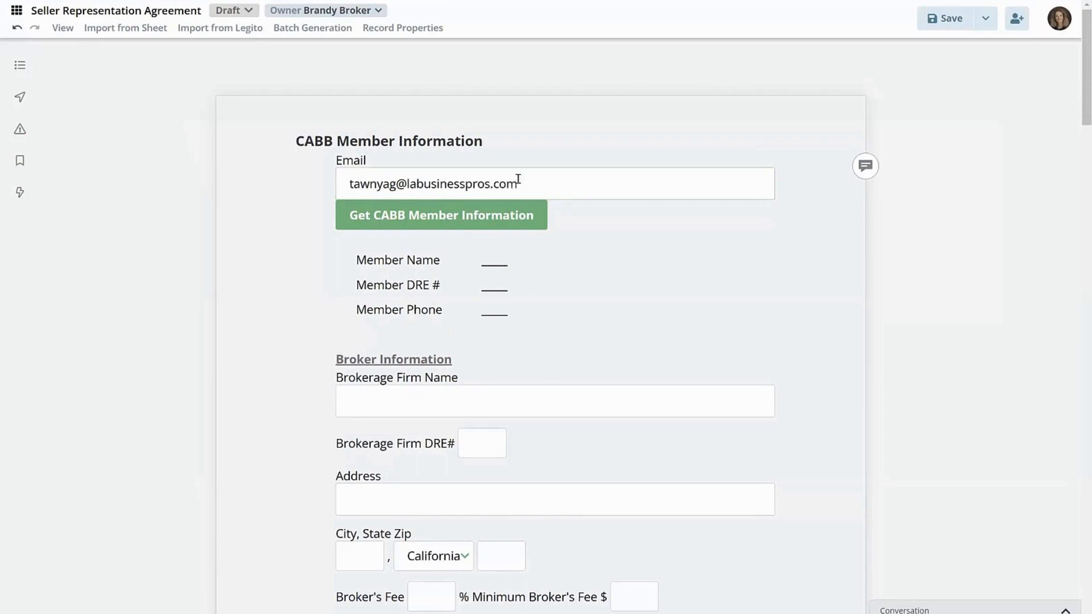
pyautogui.click(428, 220)
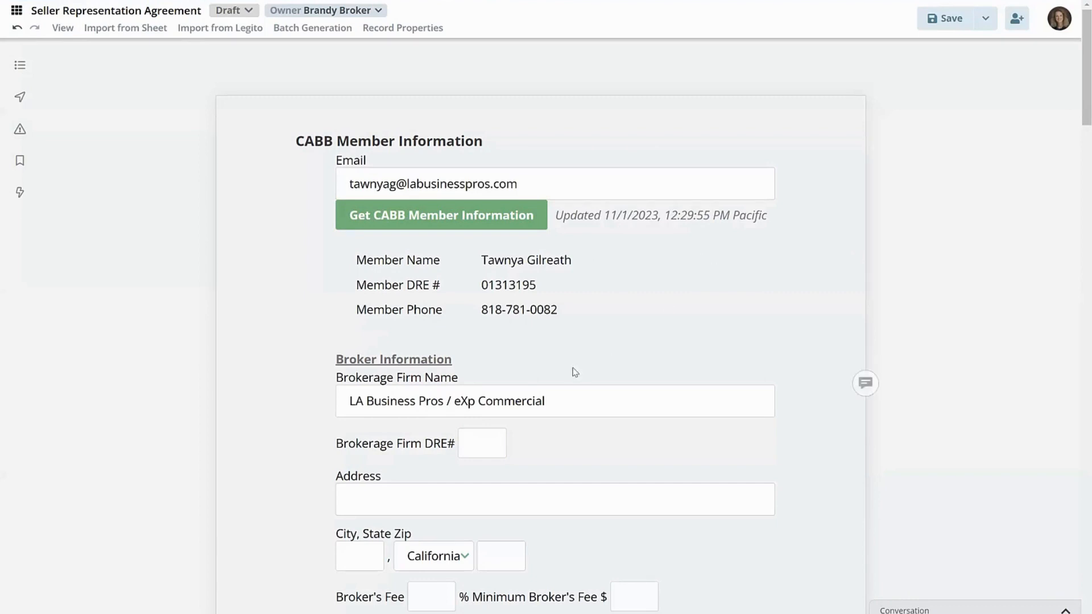
# - Enter the brokerage firm's DRE number in the Broker Information section
pyautogui.scroll(-2, 555, 402)
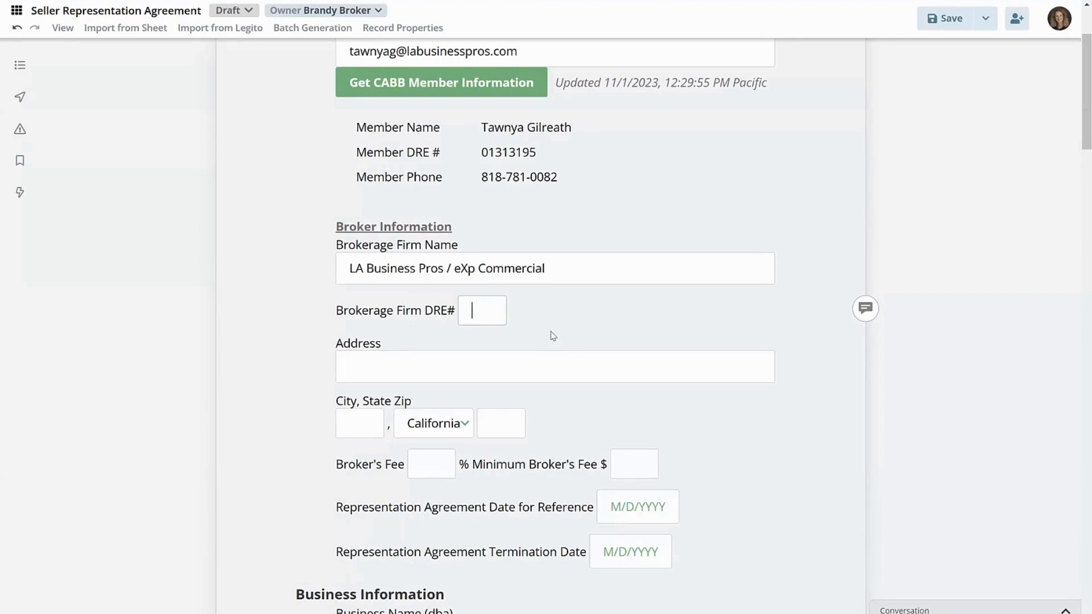
pyautogui.write('01403121')
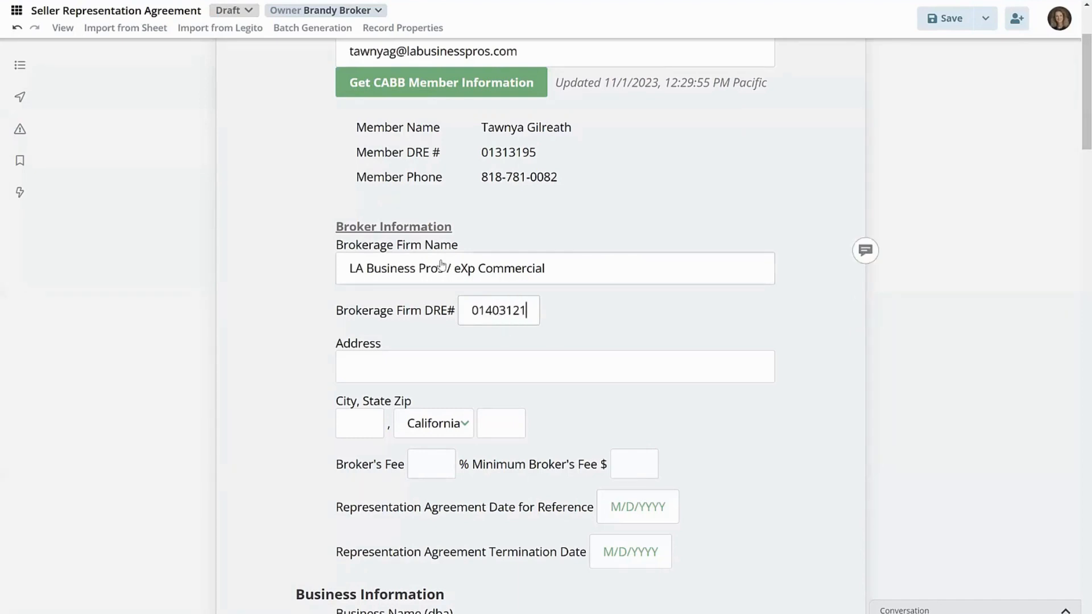
# - Shorten the brokerage firm name to LA Business Pros
pyautogui.click(547, 266)
pyautogui.moveTo(547, 266); pyautogui.dragTo(452, 267)
pyautogui.press('BackSpace')
pyautogui.press('BackSpace')
pyautogui.press('BackSpace')
# - Fill in the brokerage firm's street address, city and ZIP code, keeping California as the state
pyautogui.click(504, 363)
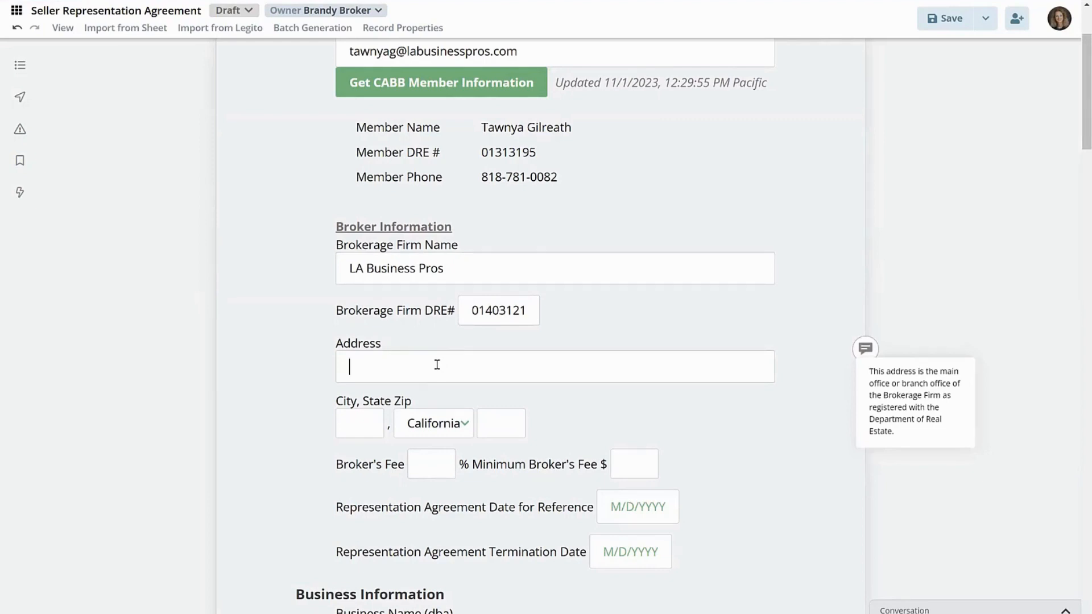
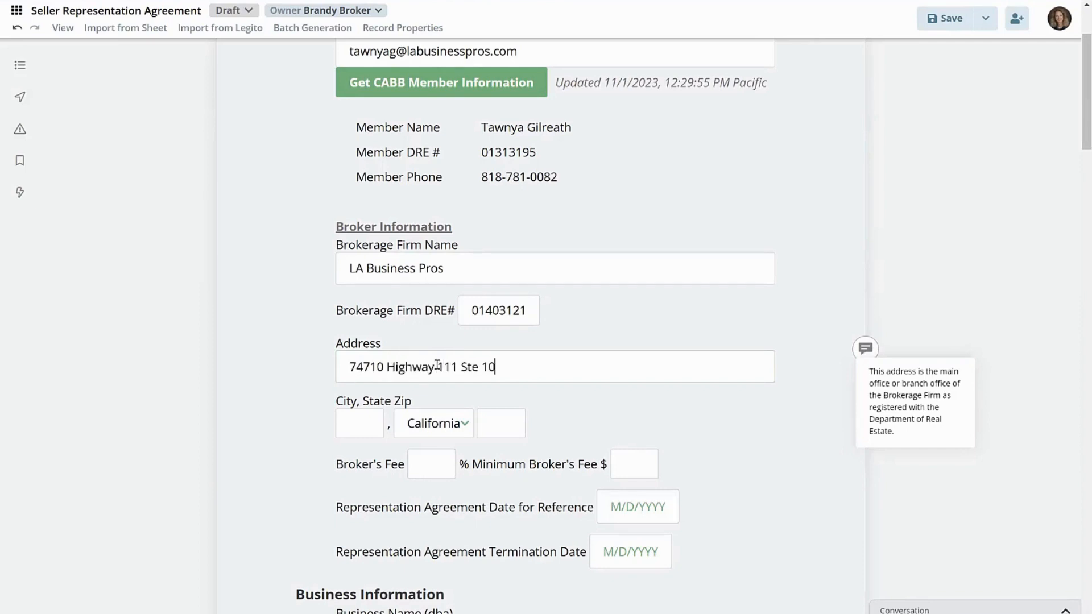
pyautogui.press('Tab')
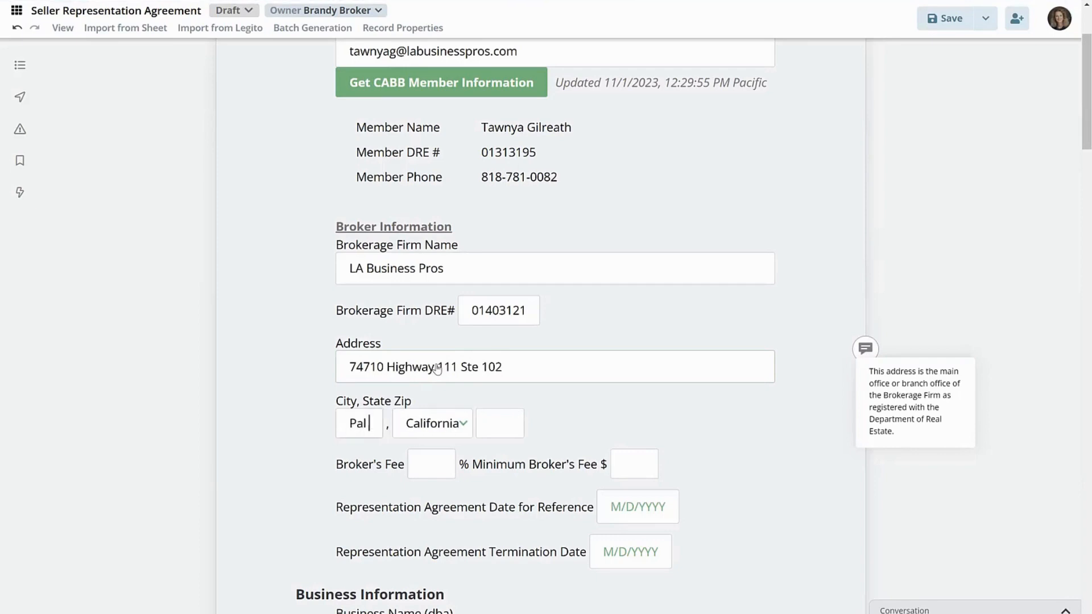
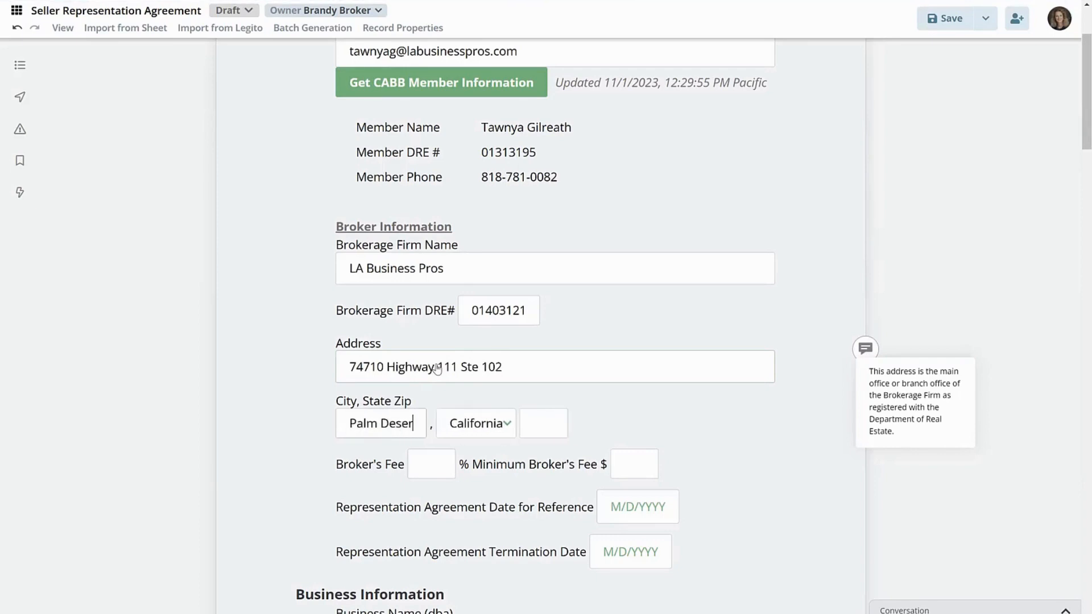
pyautogui.press('Tab')
pyautogui.press('Tab')
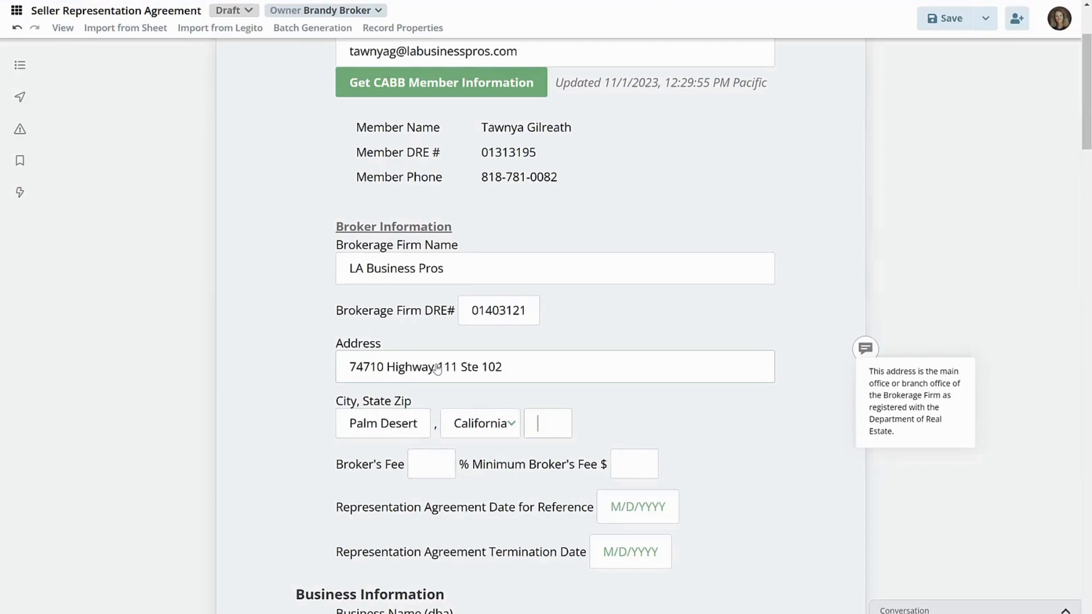
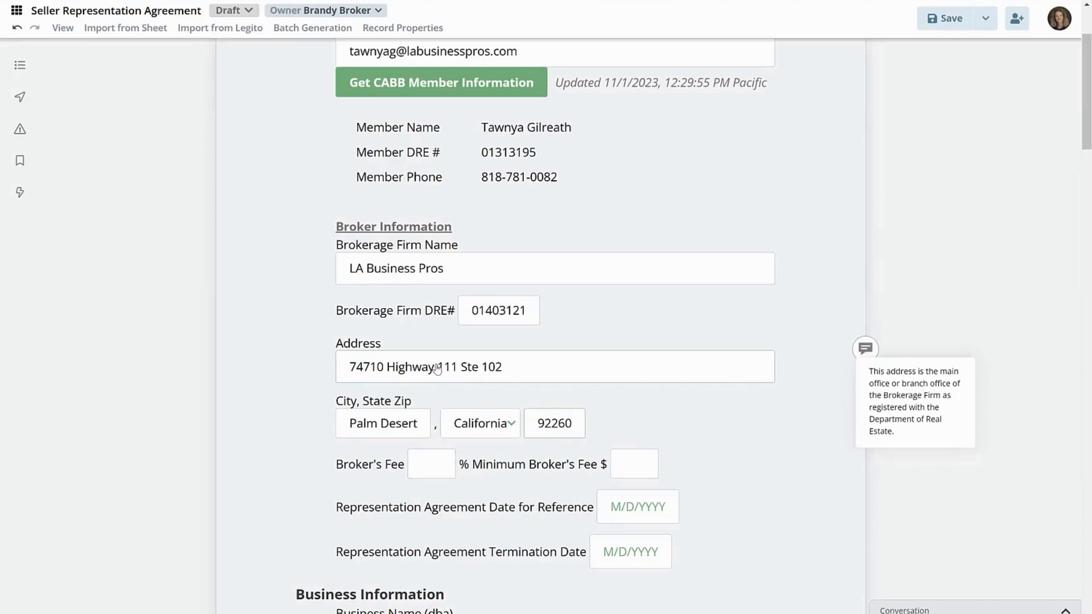
# - Read the guidance notes for the Broker's Fee percentage and Minimum Broker's Fee fields
pyautogui.click(417, 463)
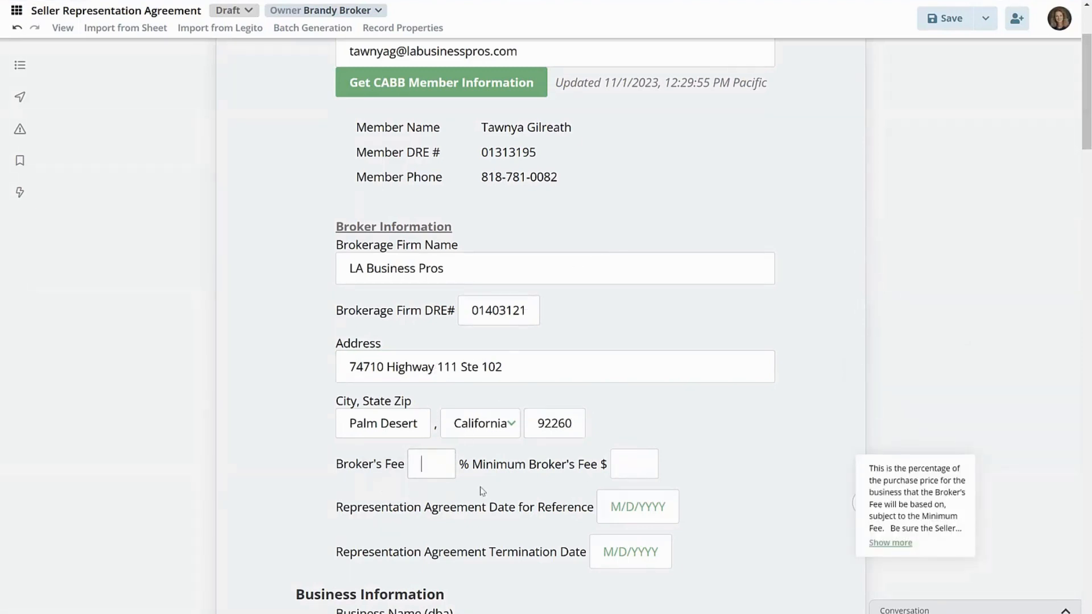
pyautogui.click(647, 464)
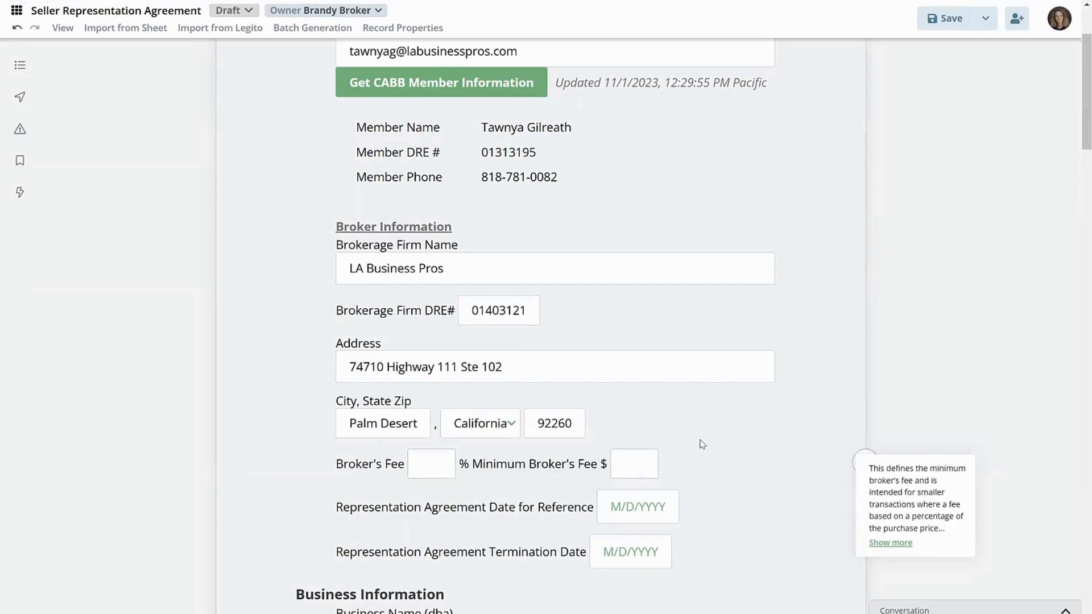
pyautogui.scroll(1, 751, 386)
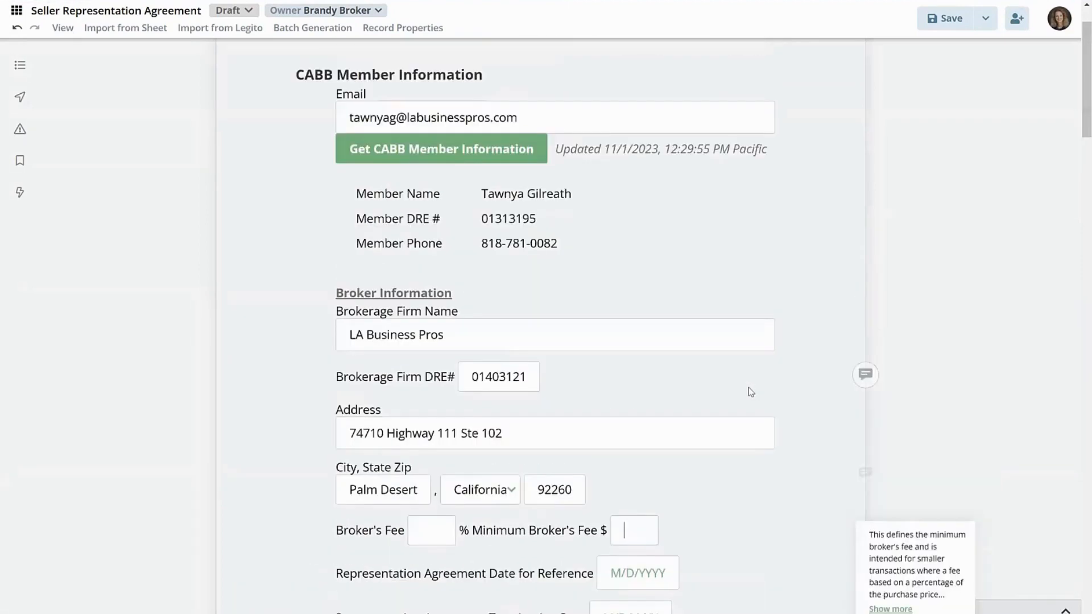
pyautogui.scroll(-3, 626, 421)
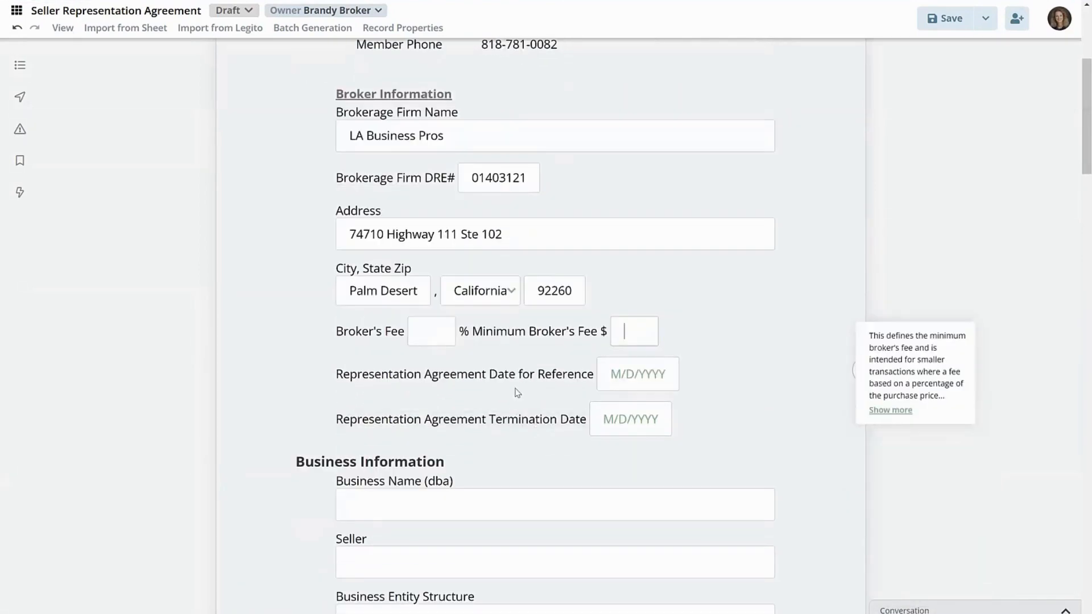
# - Set the Representation Agreement Date for Reference to November 1, 2023, in words
pyautogui.click(633, 381)
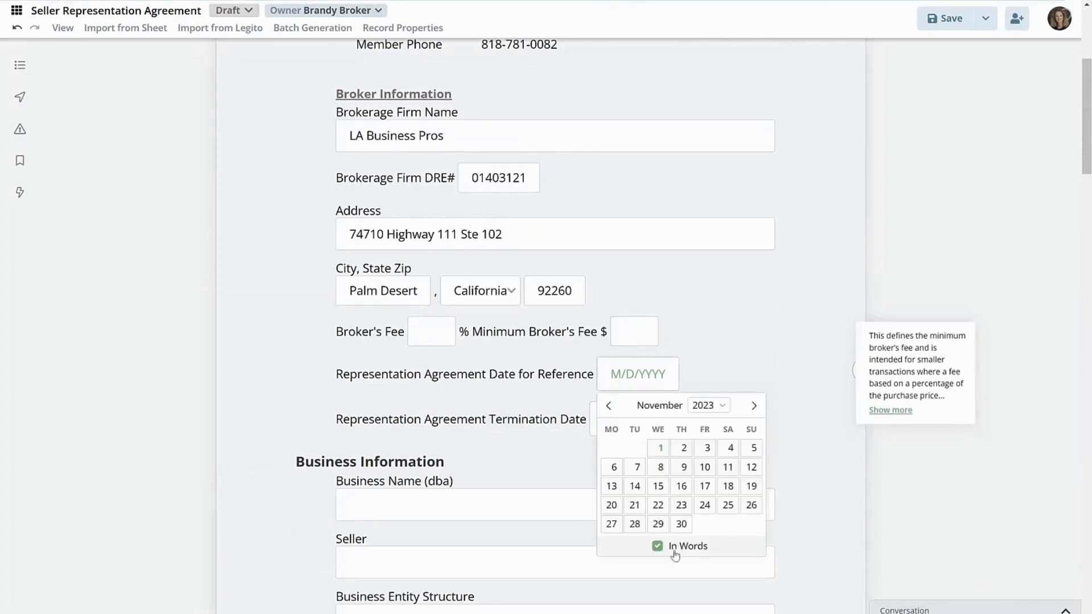
pyautogui.click(660, 450)
pyautogui.click(557, 443)
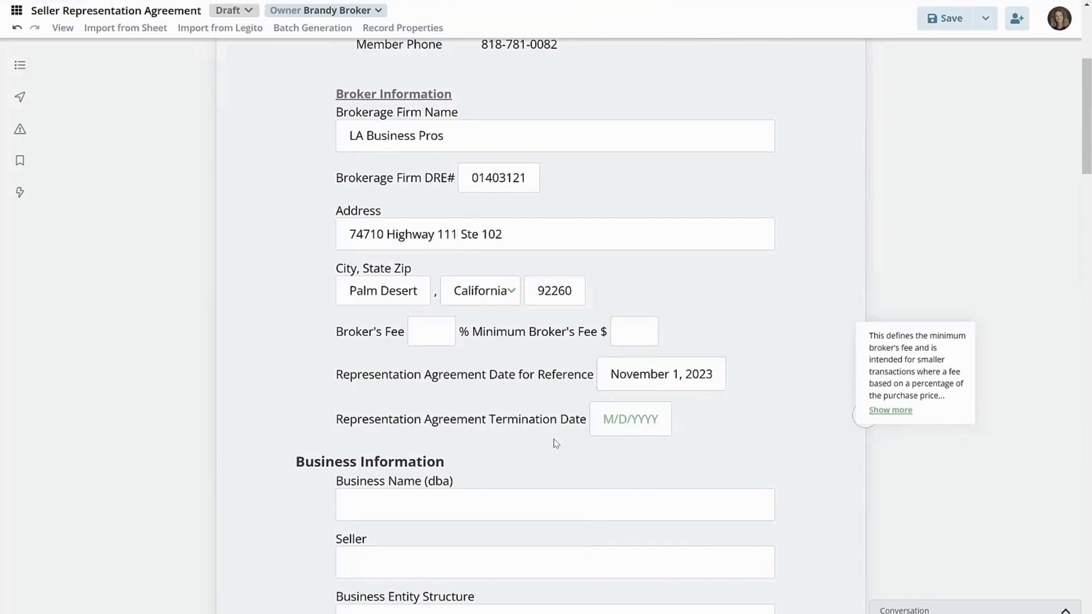
# - Examine the guidance notes for the termination date, Seller and Business Name (dba) fields, expanding the business name note in full
pyautogui.click(607, 419)
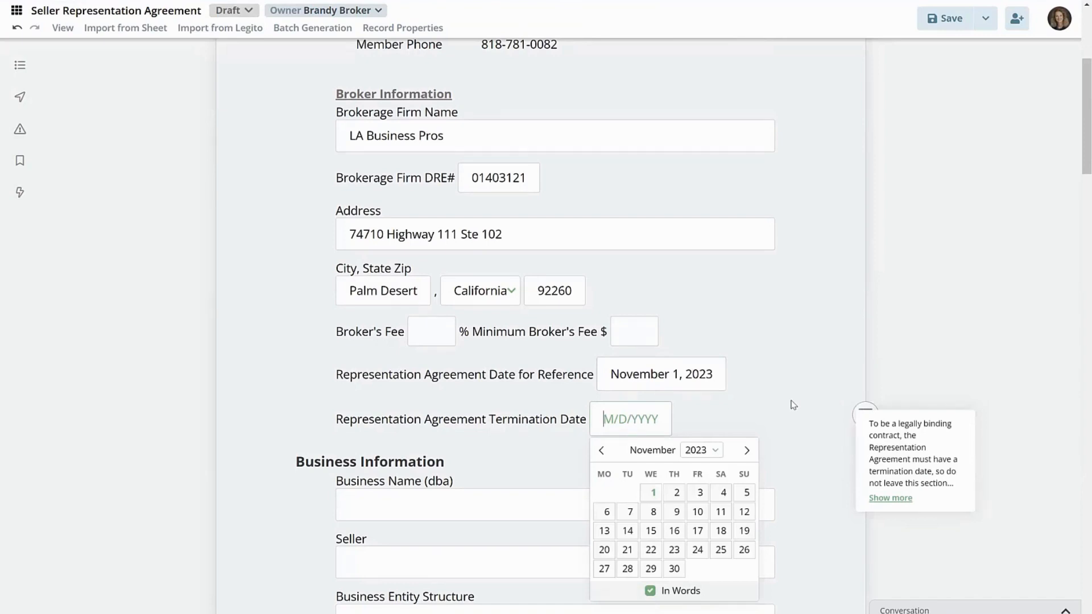
pyautogui.click(721, 403)
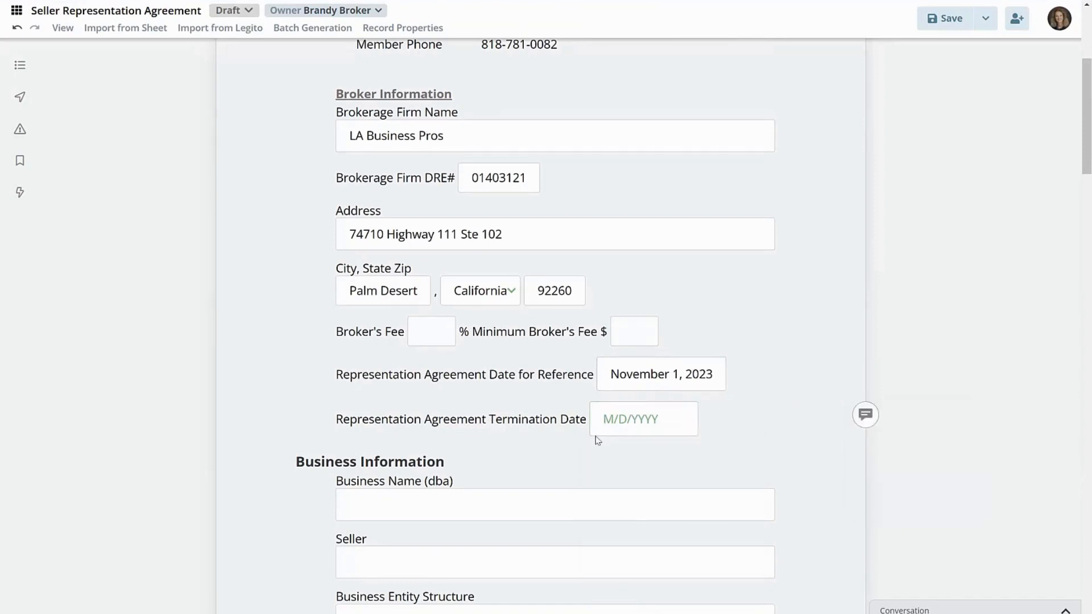
pyautogui.scroll(-2, 595, 439)
pyautogui.scroll(3, 512, 437)
pyautogui.scroll(-3, 477, 435)
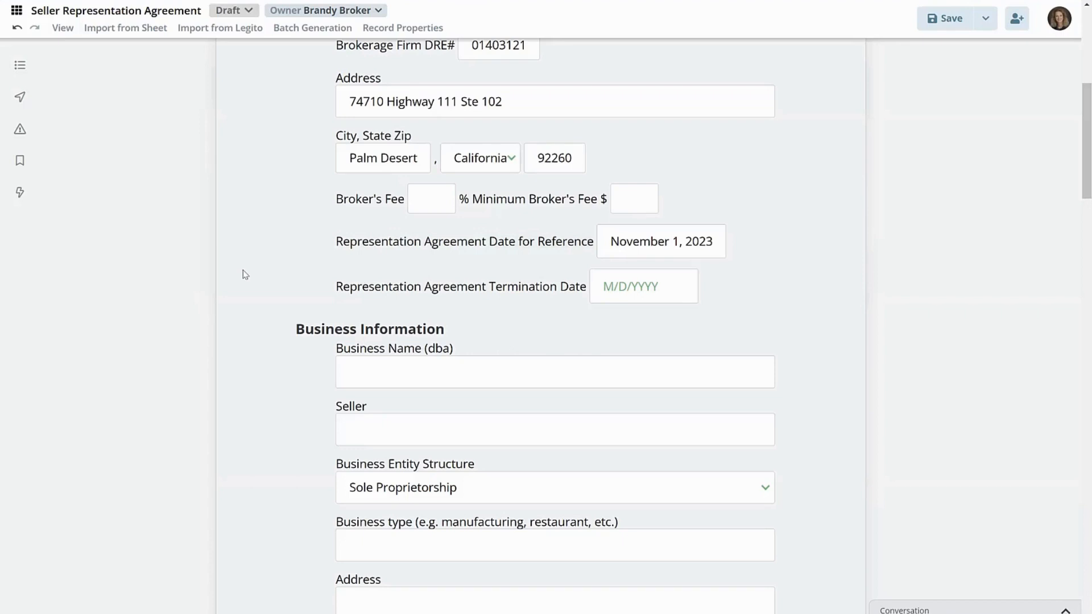
pyautogui.scroll(-3, 244, 274)
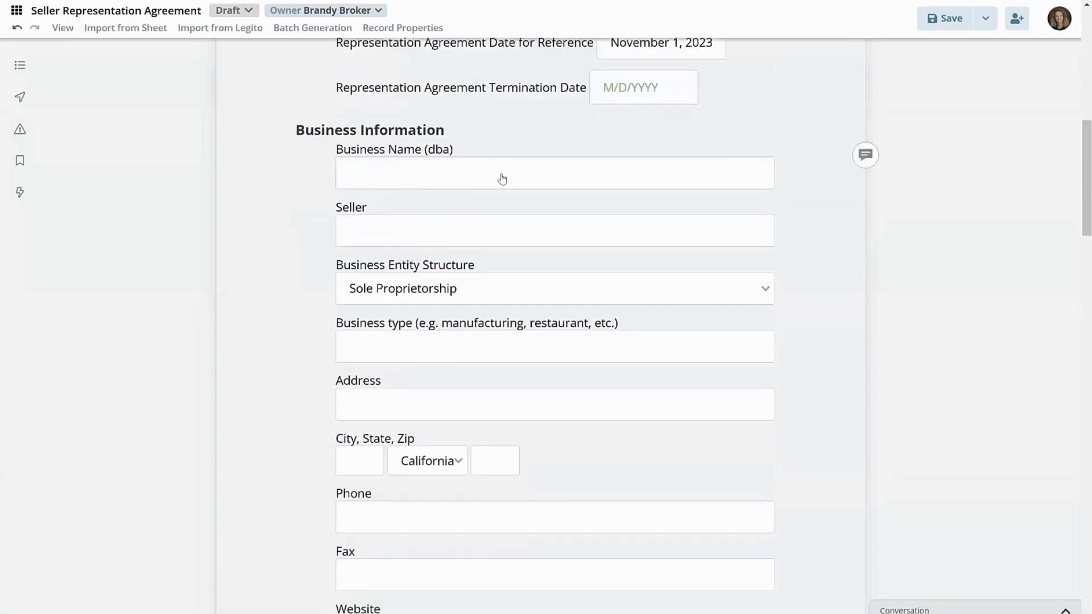
pyautogui.click(497, 233)
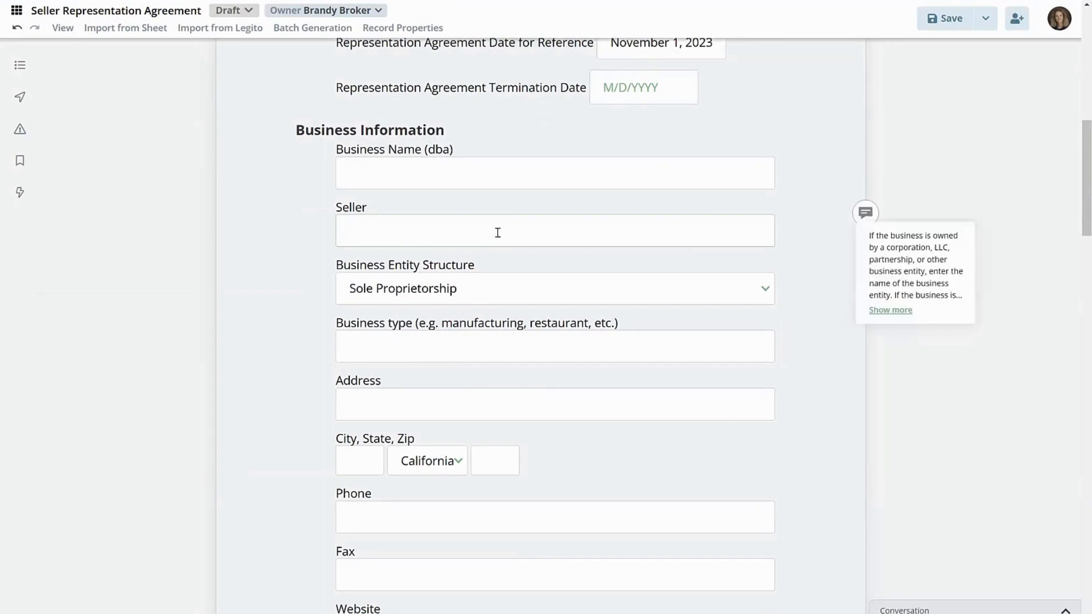
pyautogui.click(732, 178)
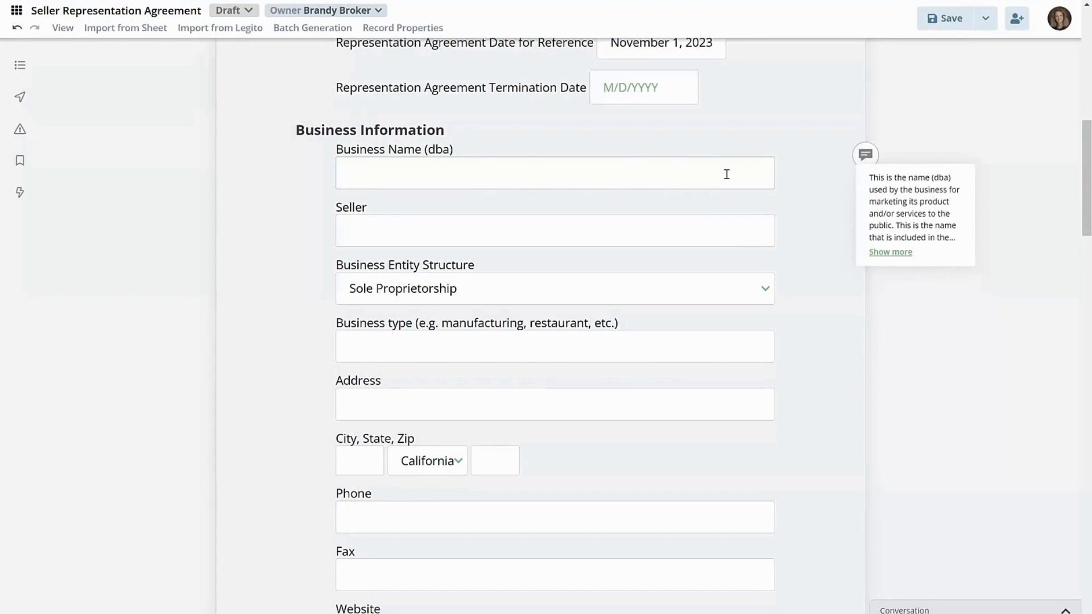
pyautogui.click(906, 257)
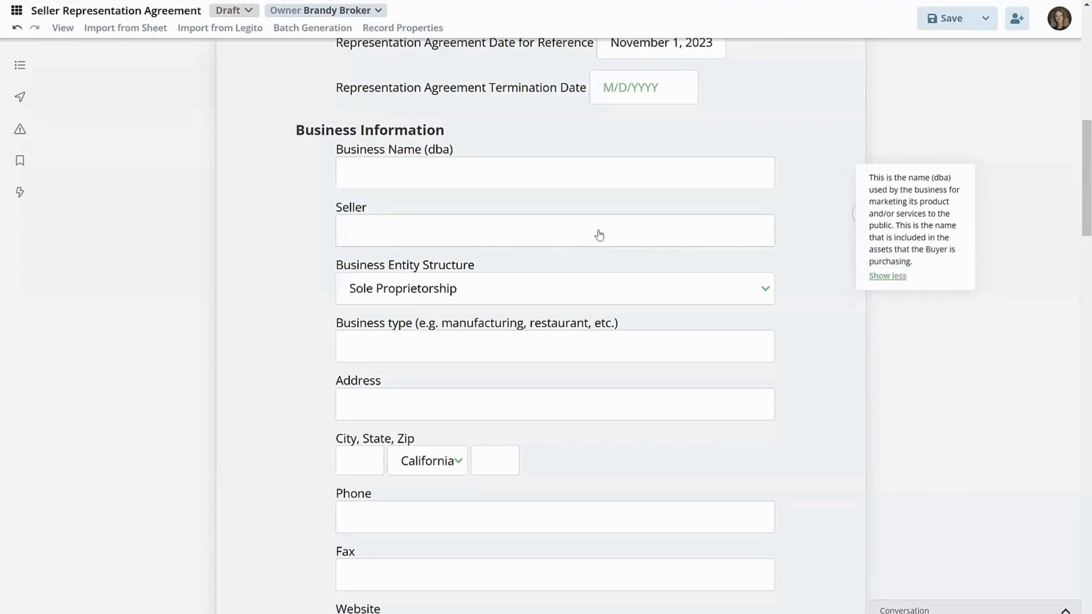
# - Choose Corporation as the Business Entity Structure and check the guidance note for the Seller field
pyautogui.click(746, 298)
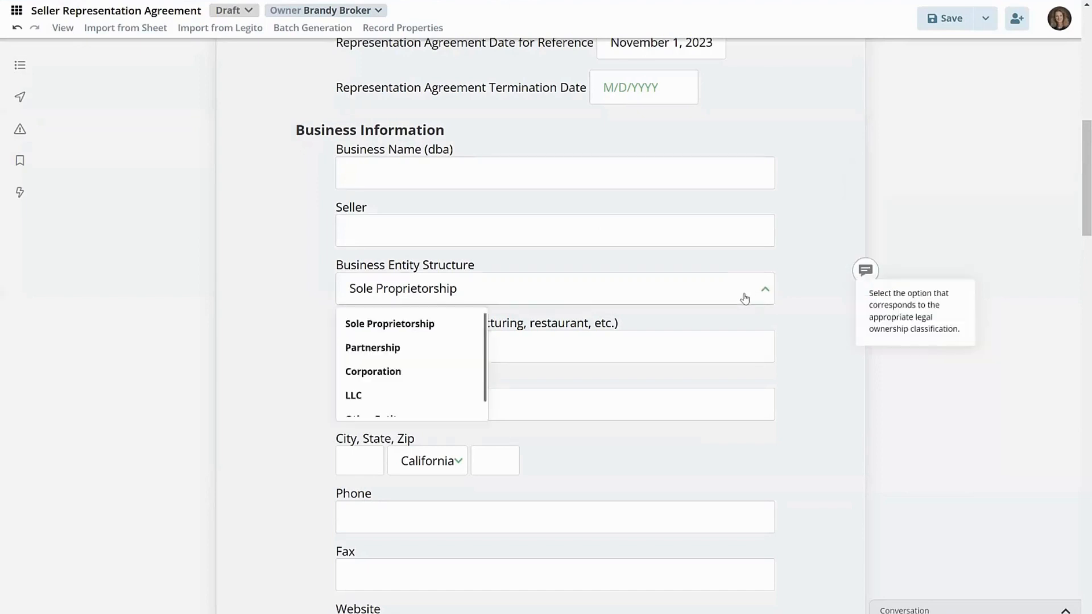
pyautogui.click(413, 379)
pyautogui.click(400, 232)
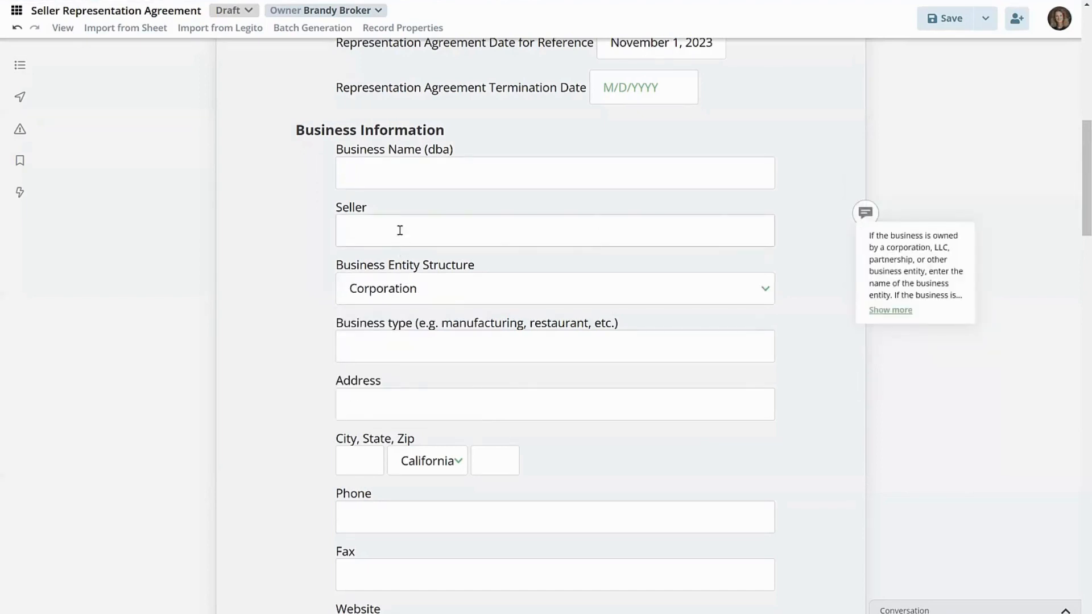
# - Set the Business Entity Structure to LLC and view the guidance notes for the Seller and Business type fields
pyautogui.click(400, 290)
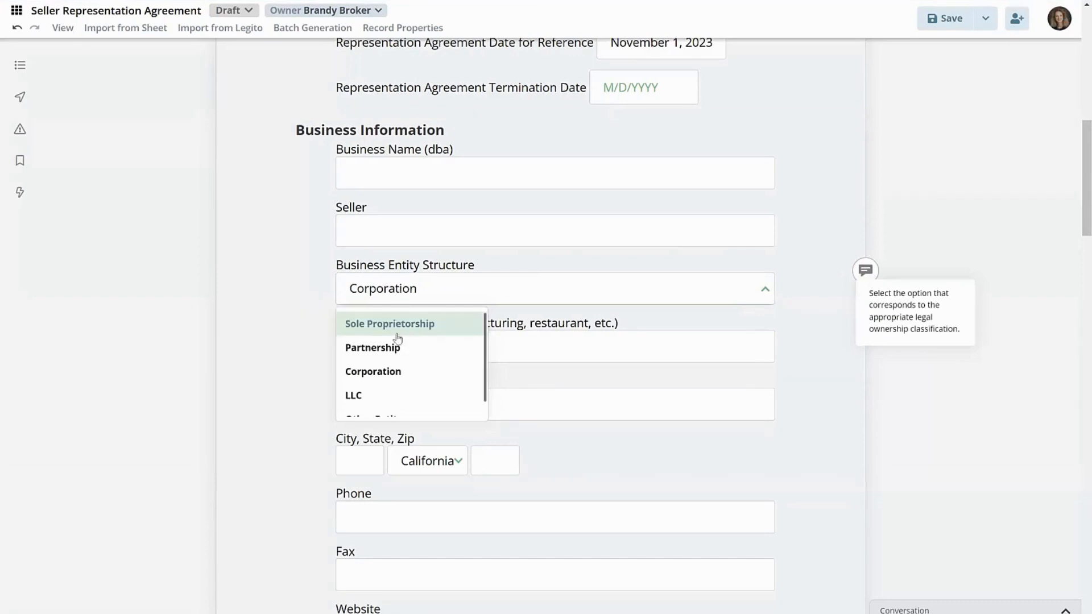
pyautogui.click(398, 394)
pyautogui.click(397, 229)
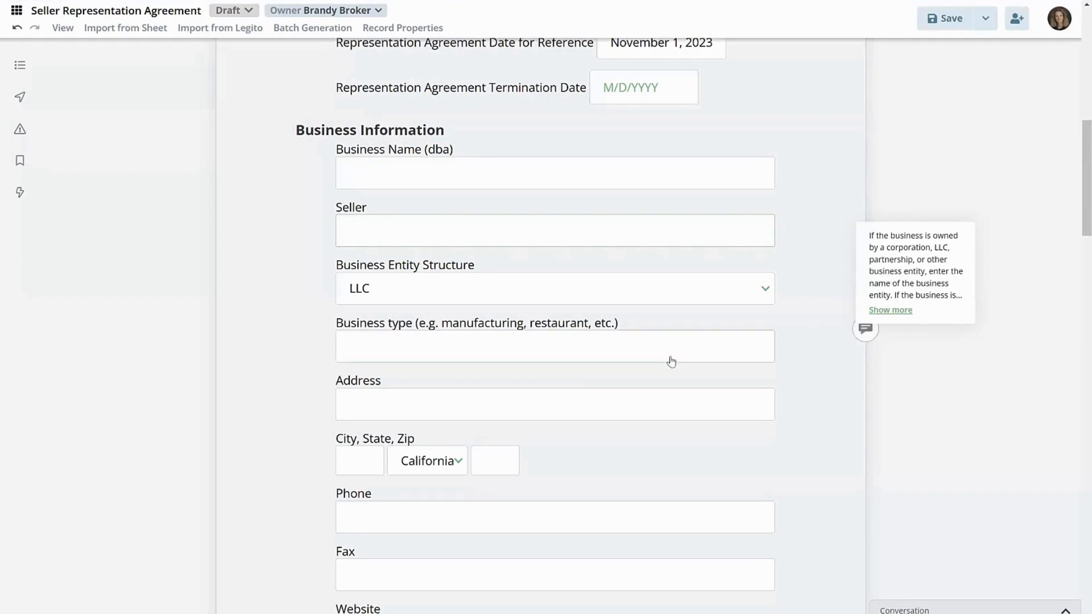
pyautogui.click(670, 296)
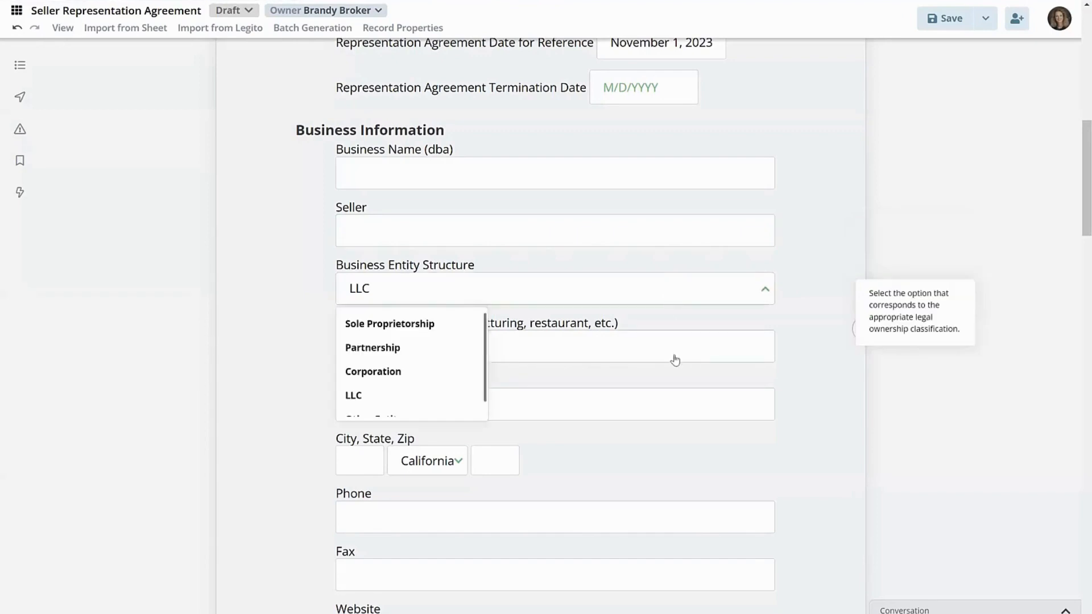
pyautogui.click(669, 347)
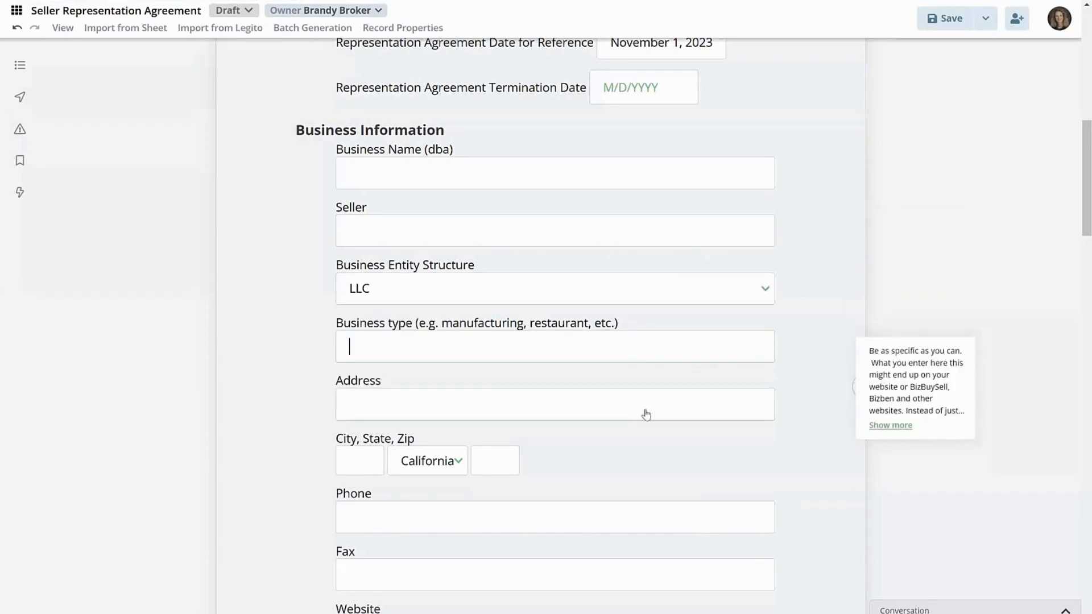
# - Add a second authorized signer block under Seller Information and look over its name, address and contact fields
pyautogui.scroll(-5, 646, 415)
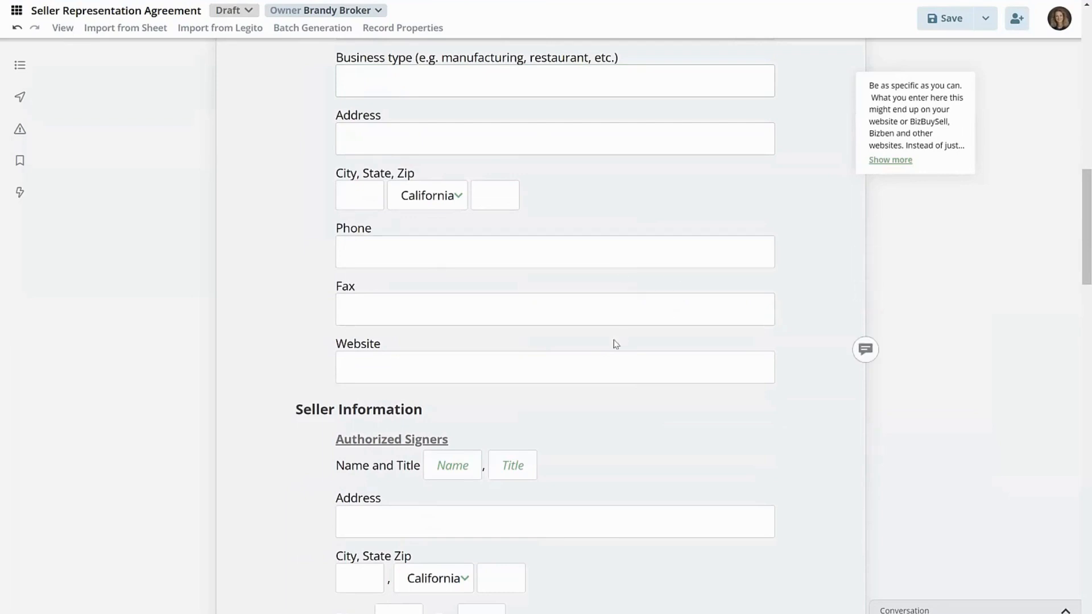
pyautogui.scroll(-5, 613, 344)
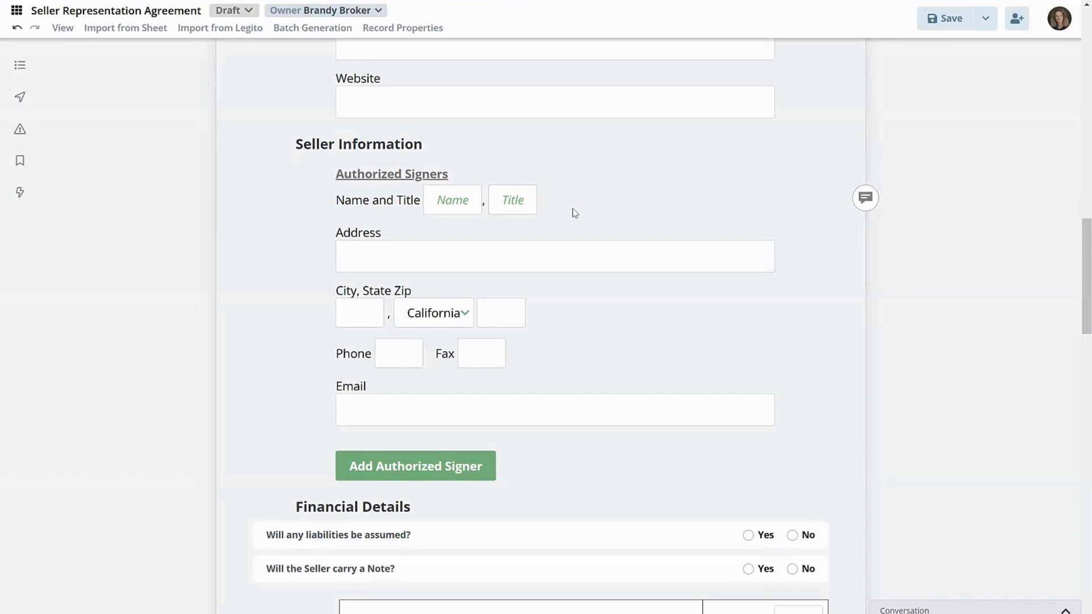
pyautogui.scroll(-2, 578, 222)
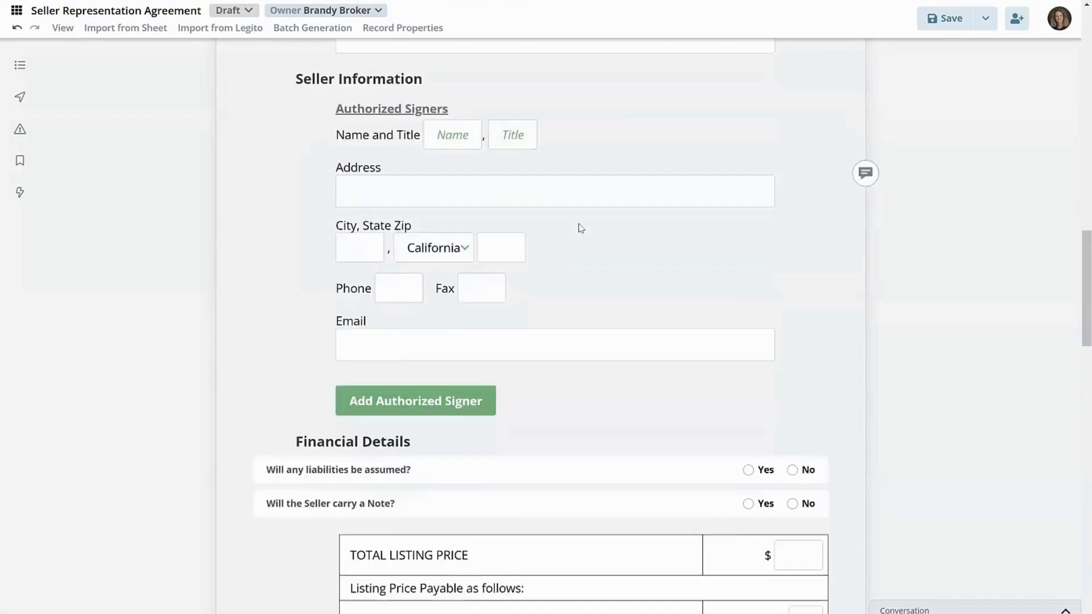
pyautogui.scroll(1, 580, 227)
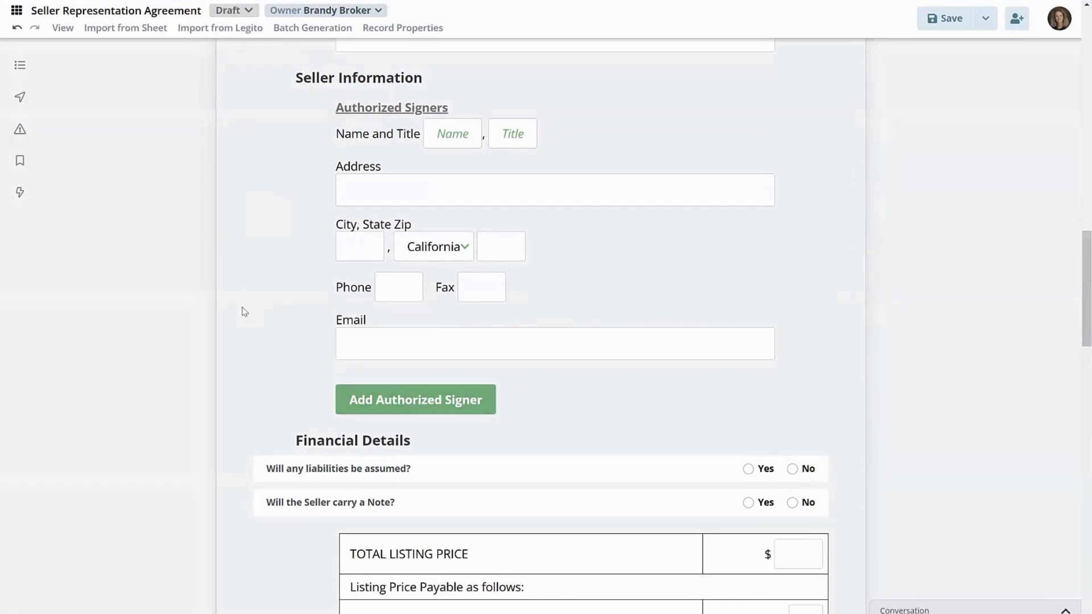
pyautogui.click(404, 405)
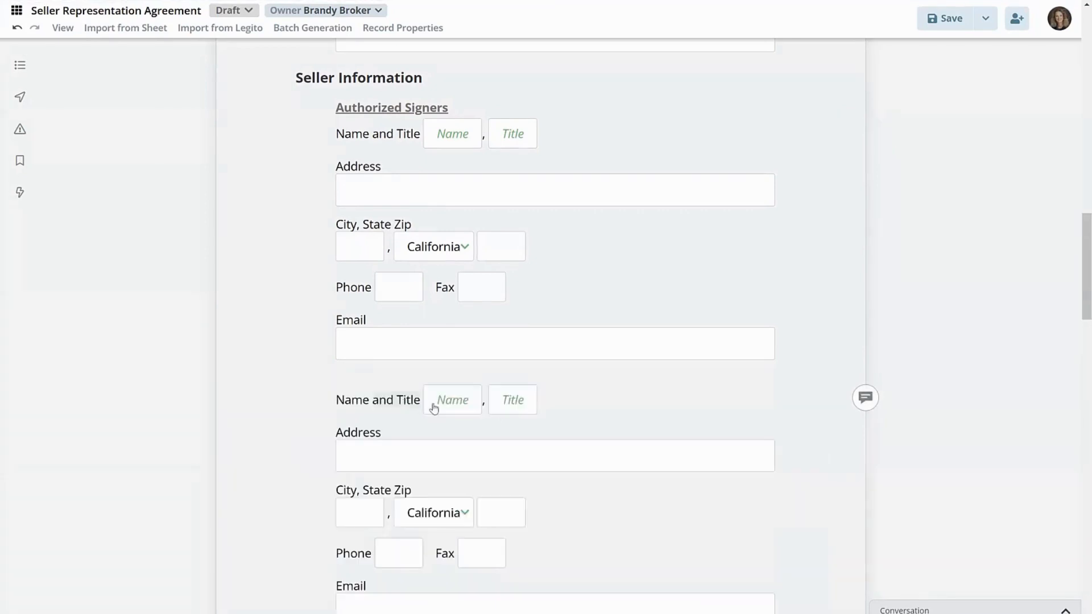
pyautogui.scroll(-3, 547, 406)
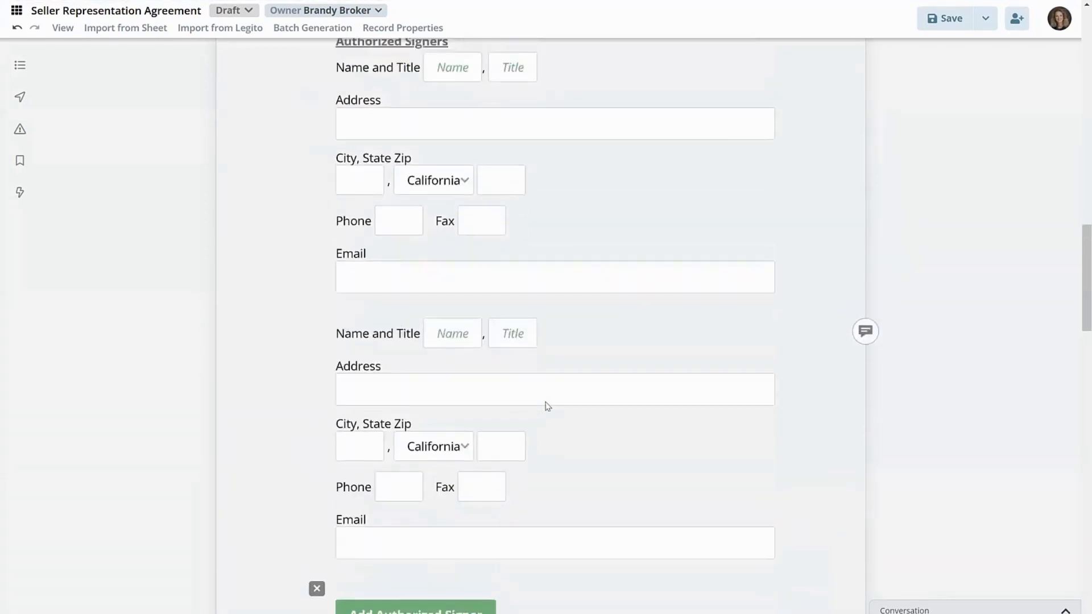
pyautogui.scroll(4, 546, 407)
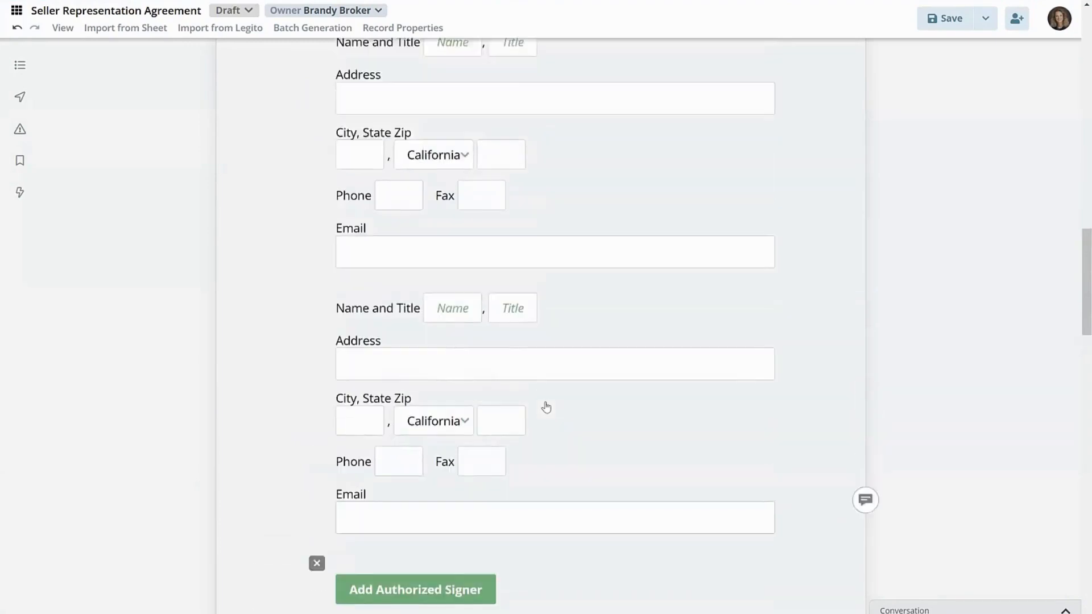
pyautogui.scroll(-4, 546, 407)
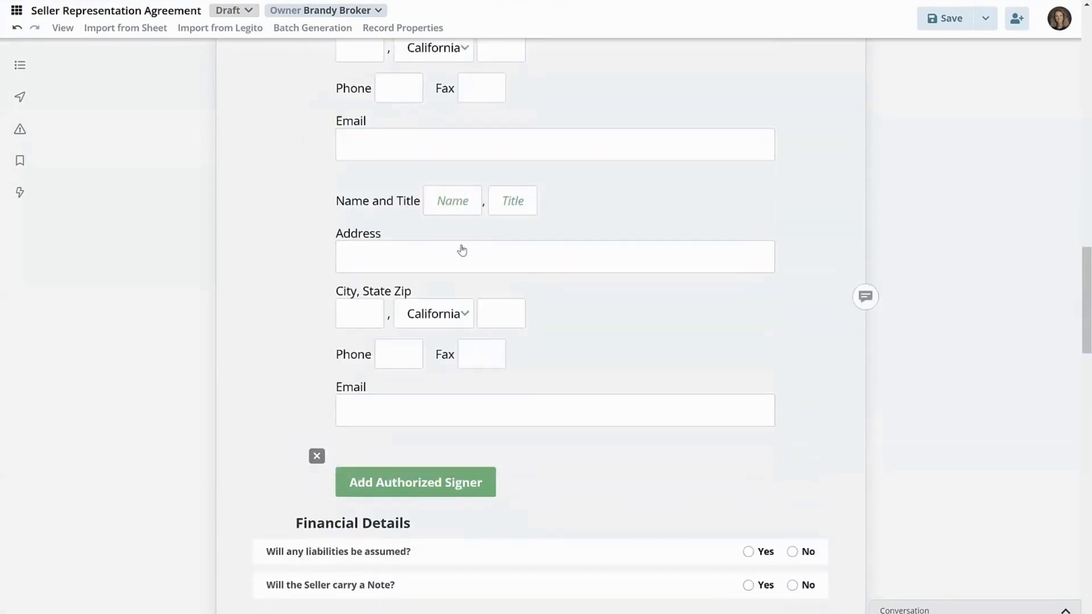
pyautogui.scroll(3, 616, 234)
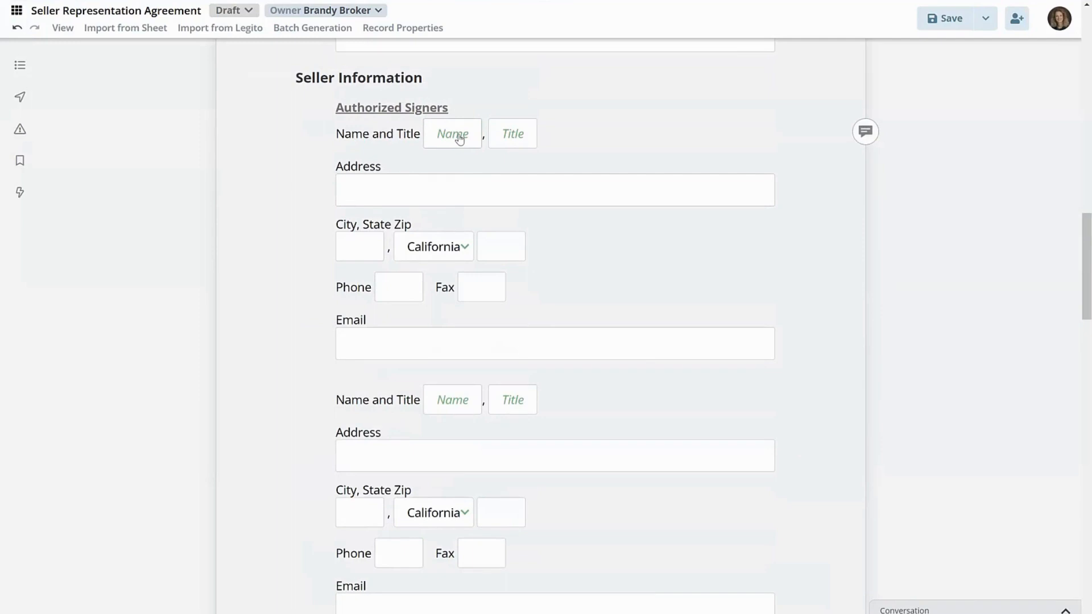
pyautogui.scroll(-1, 641, 385)
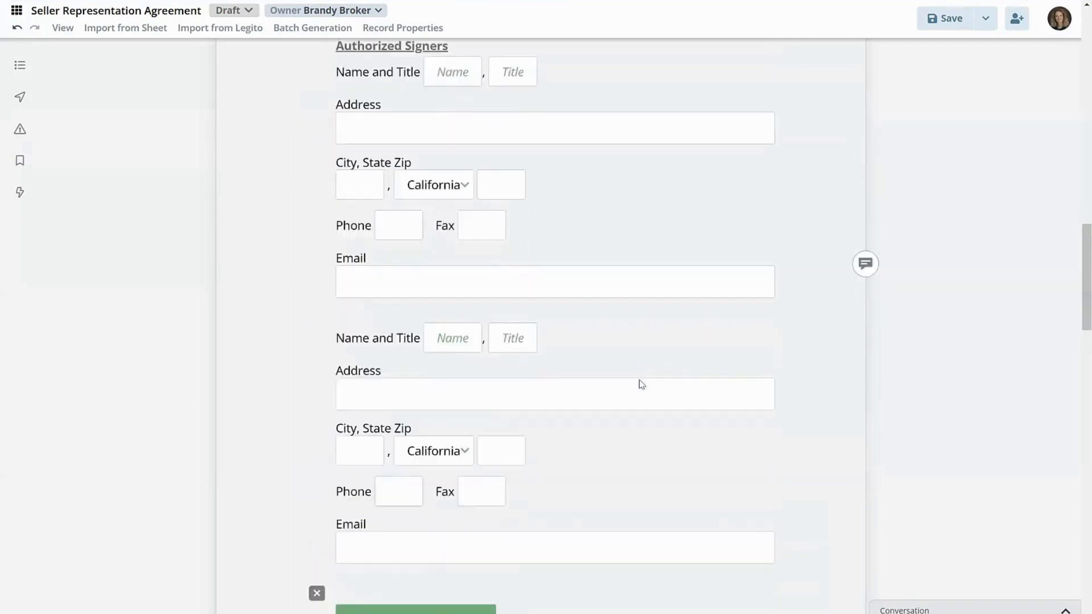
# - Remove the added second authorized signer block from Seller Information
pyautogui.scroll(-2, 642, 385)
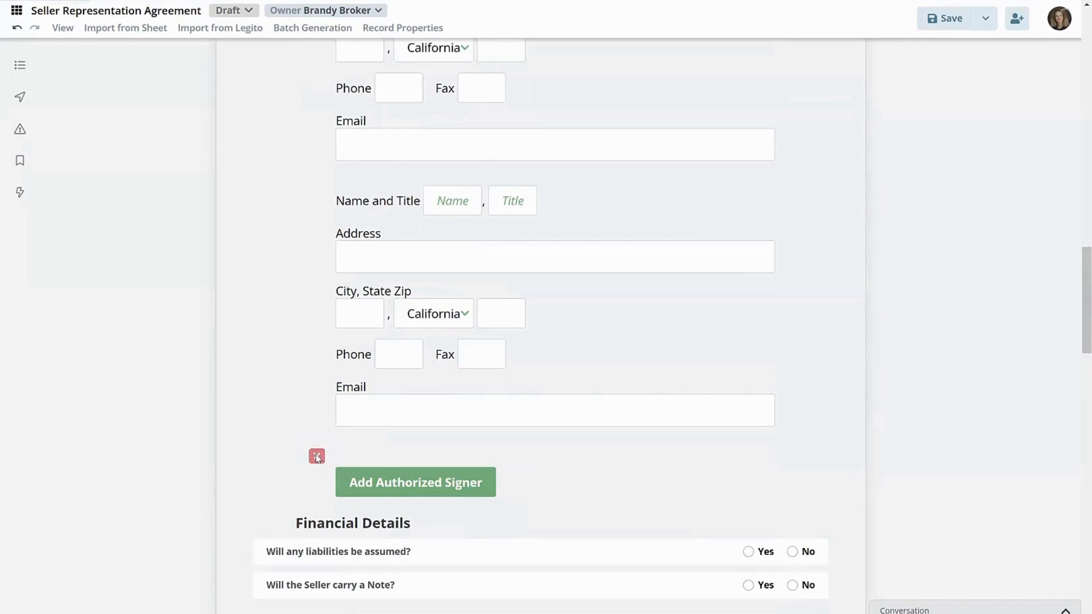
pyautogui.click(316, 457)
pyautogui.scroll(1, 616, 182)
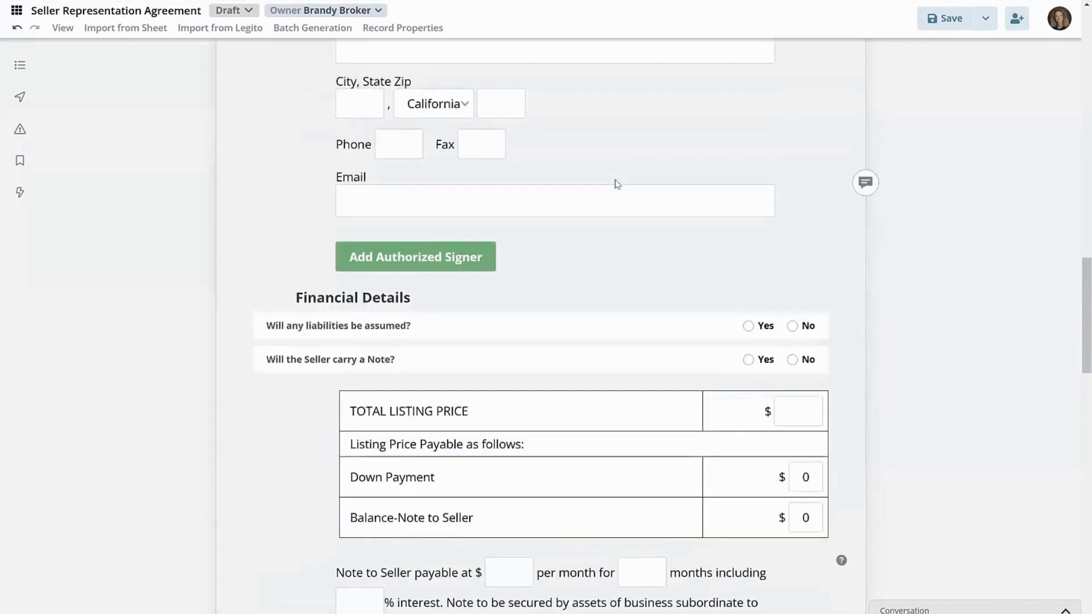
pyautogui.scroll(2, 616, 182)
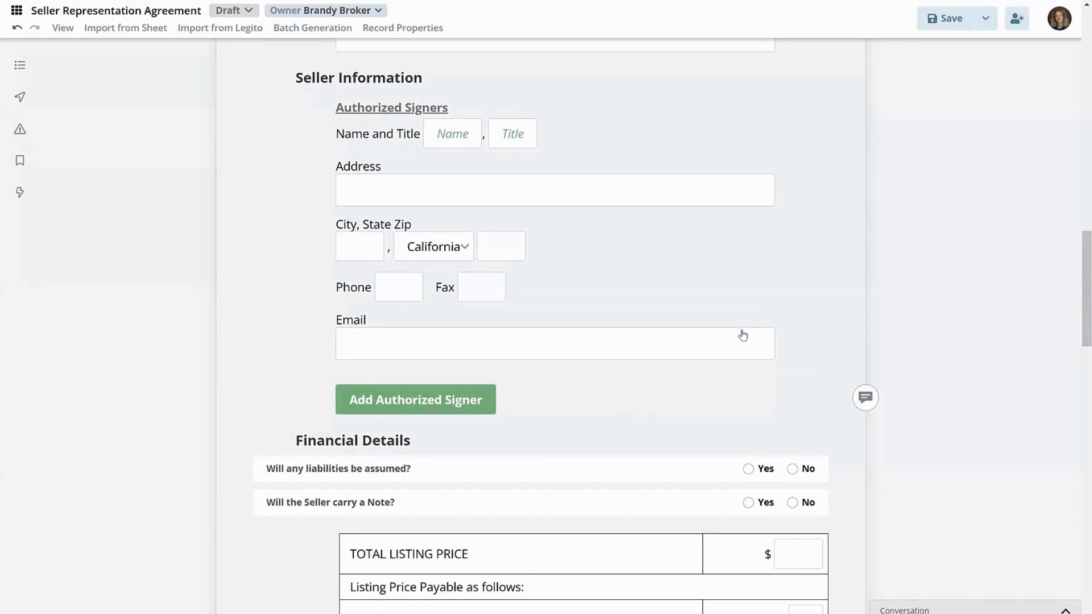
# - Under Financial Details, try No for liabilities being assumed, but settle on Yes, and answer Yes to the Seller carrying a Note
pyautogui.scroll(-1, 776, 369)
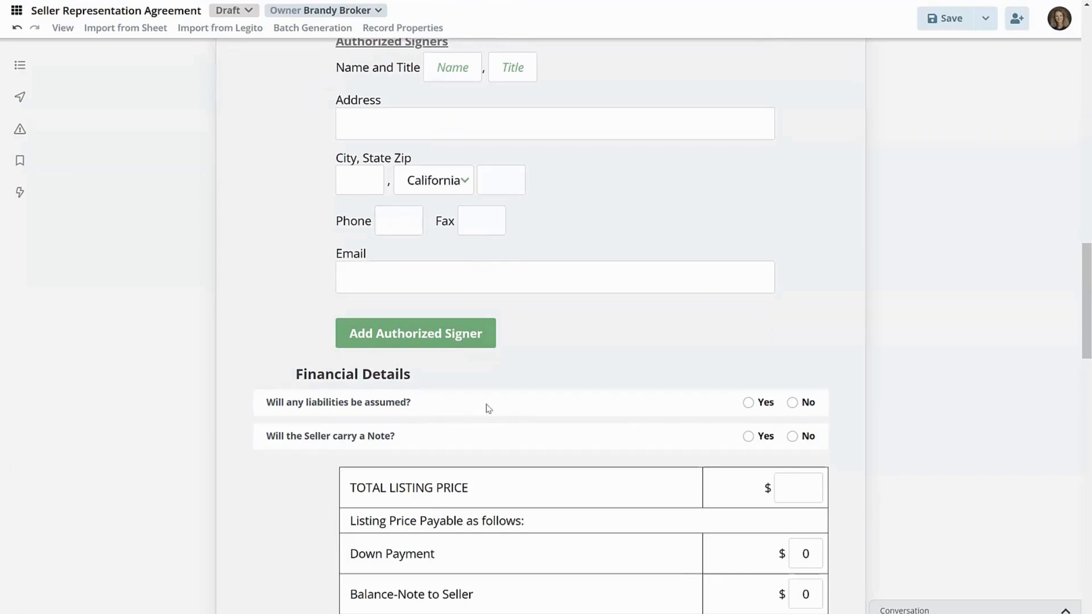
pyautogui.click(747, 403)
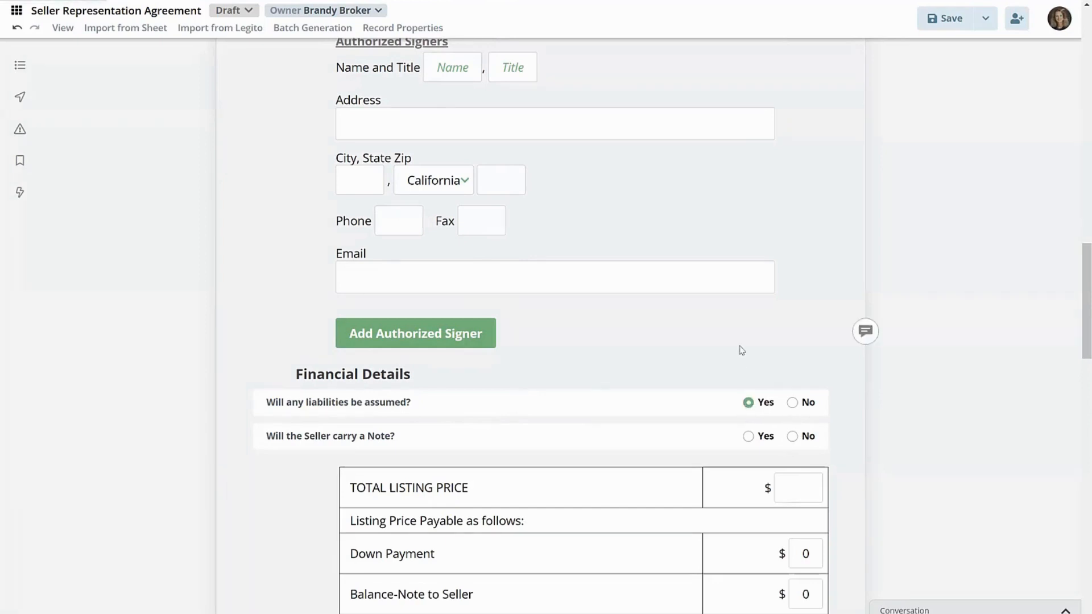
pyautogui.scroll(-2, 910, 447)
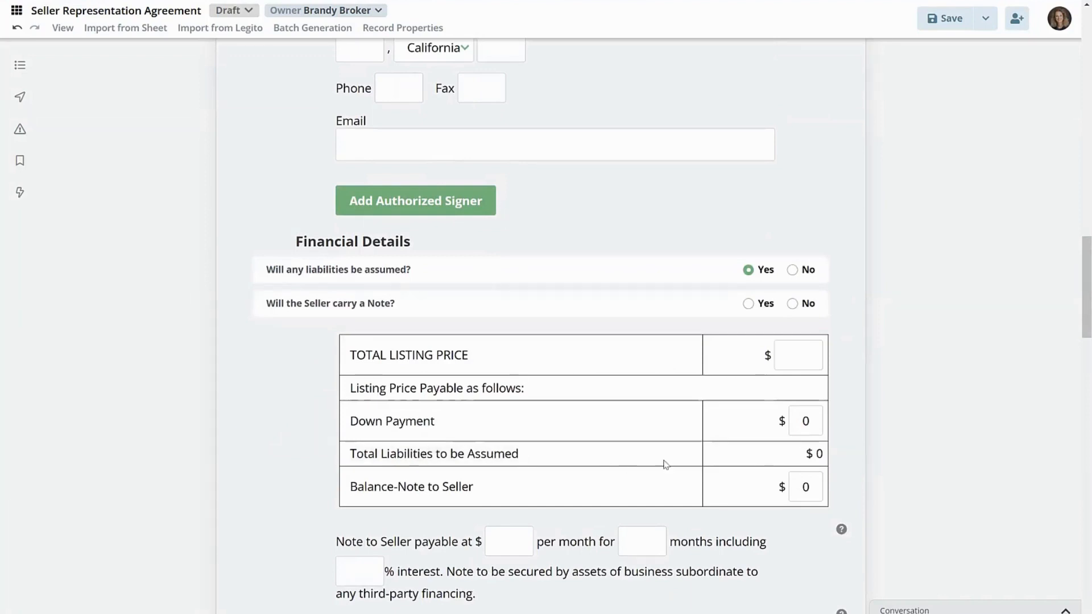
pyautogui.click(792, 270)
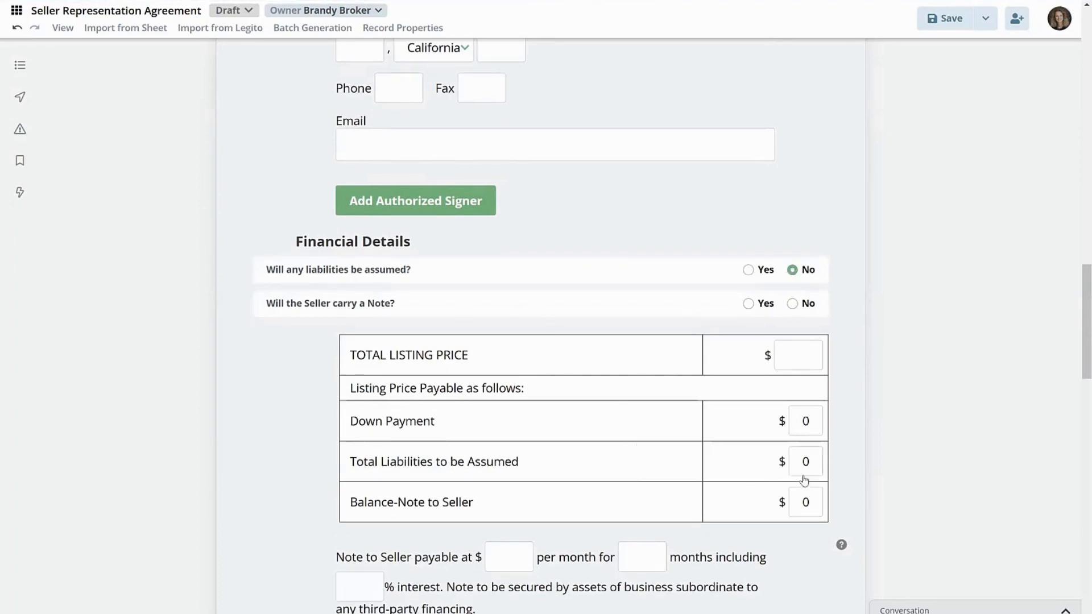
pyautogui.click(749, 271)
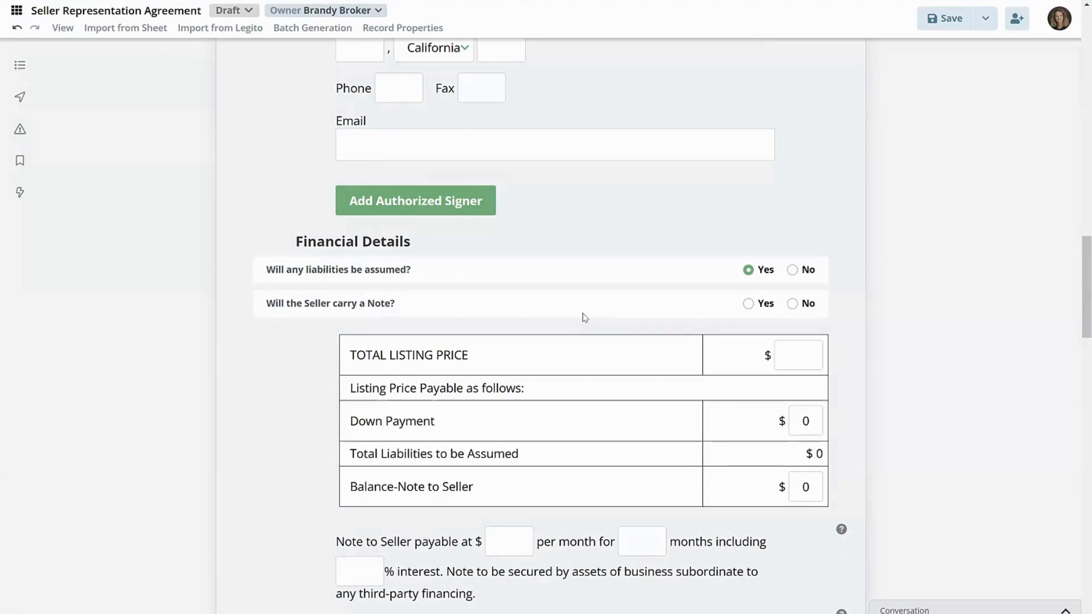
pyautogui.click(747, 305)
# - Look over the listing price, current assets and current liabilities tables and save the agreement
pyautogui.scroll(-1, 256, 458)
pyautogui.scroll(-2, 256, 459)
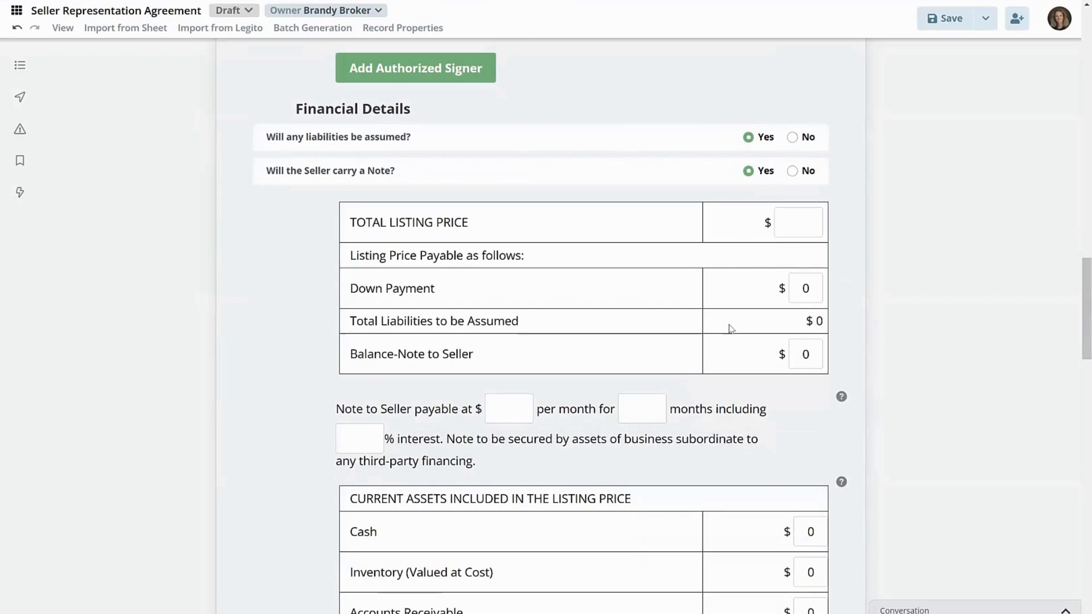
pyautogui.scroll(-2, 721, 453)
pyautogui.scroll(-3, 720, 454)
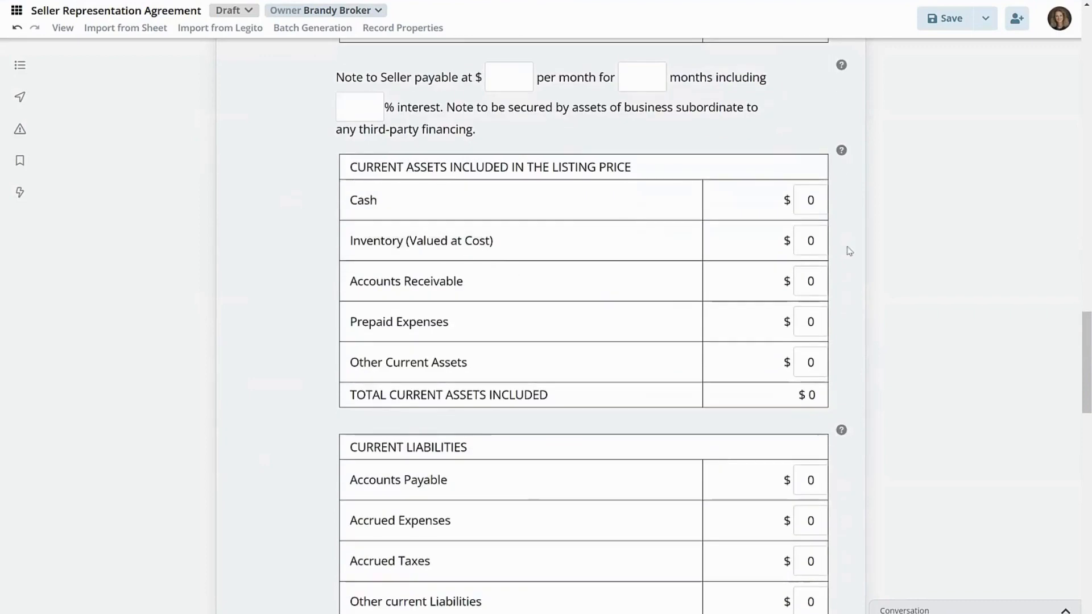
pyautogui.scroll(7, 946, 308)
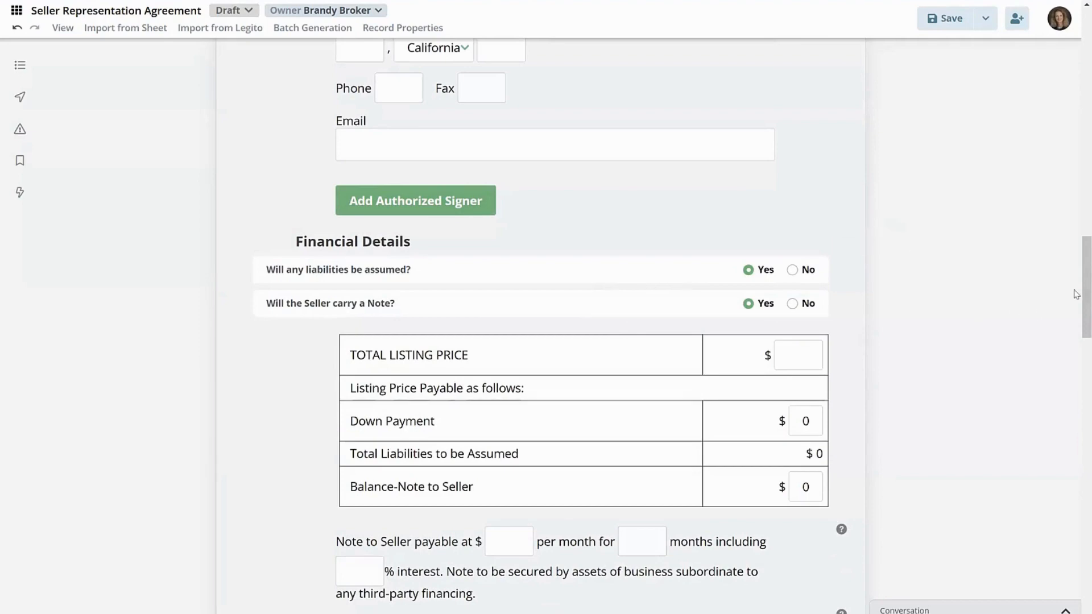
pyautogui.moveTo(1076, 294); pyautogui.dragTo(1075, 86)
pyautogui.click(946, 20)
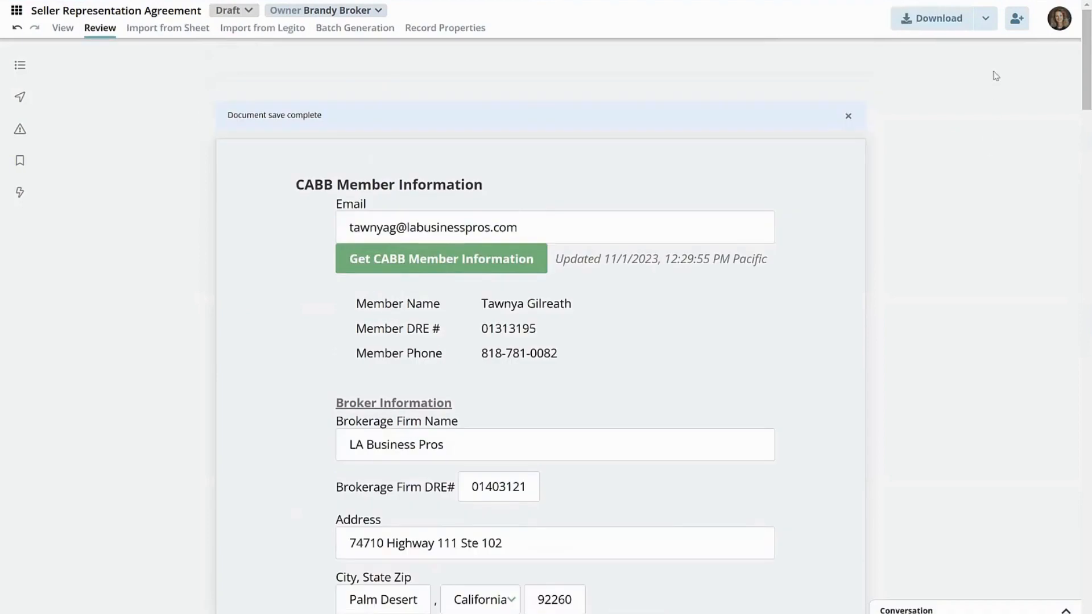
# - Open the agreement's print preview and review both pages of the Disclosure Regarding Real Estate Agency Relationship
pyautogui.click(986, 23)
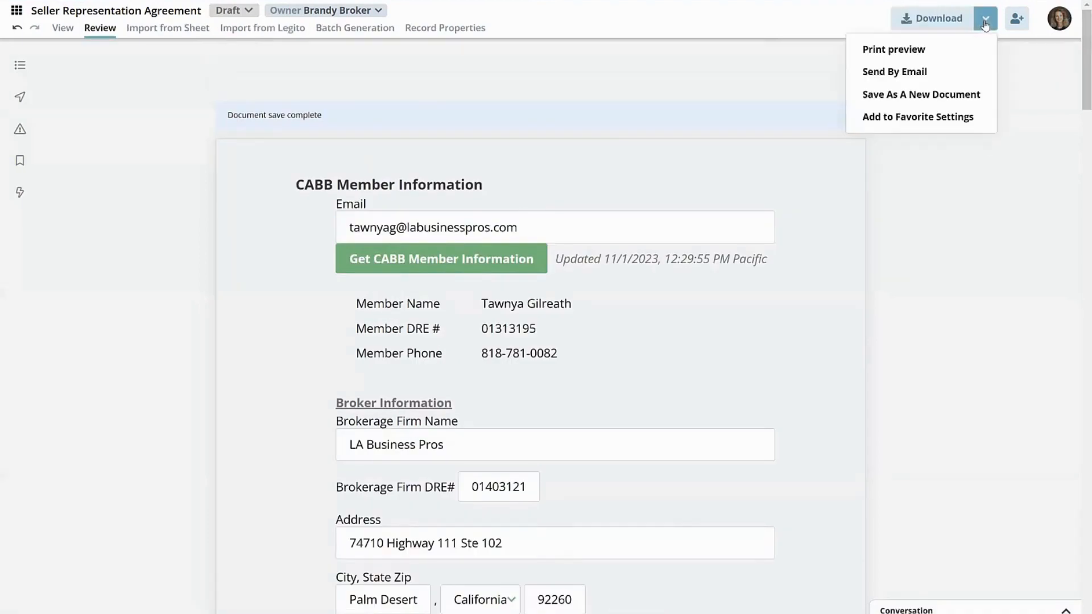
pyautogui.click(894, 51)
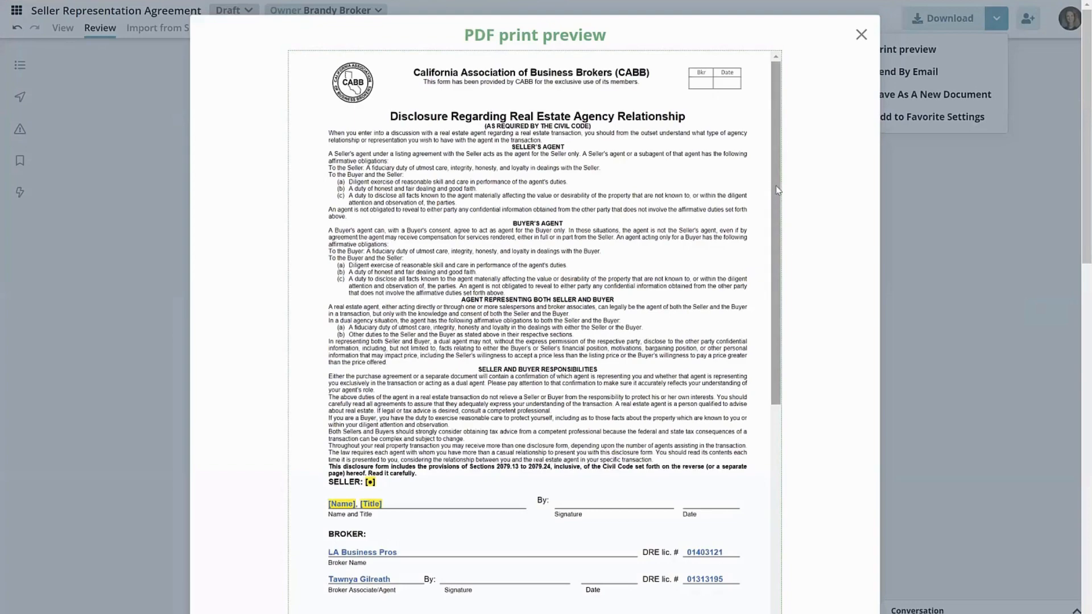
pyautogui.moveTo(778, 189); pyautogui.dragTo(799, 215)
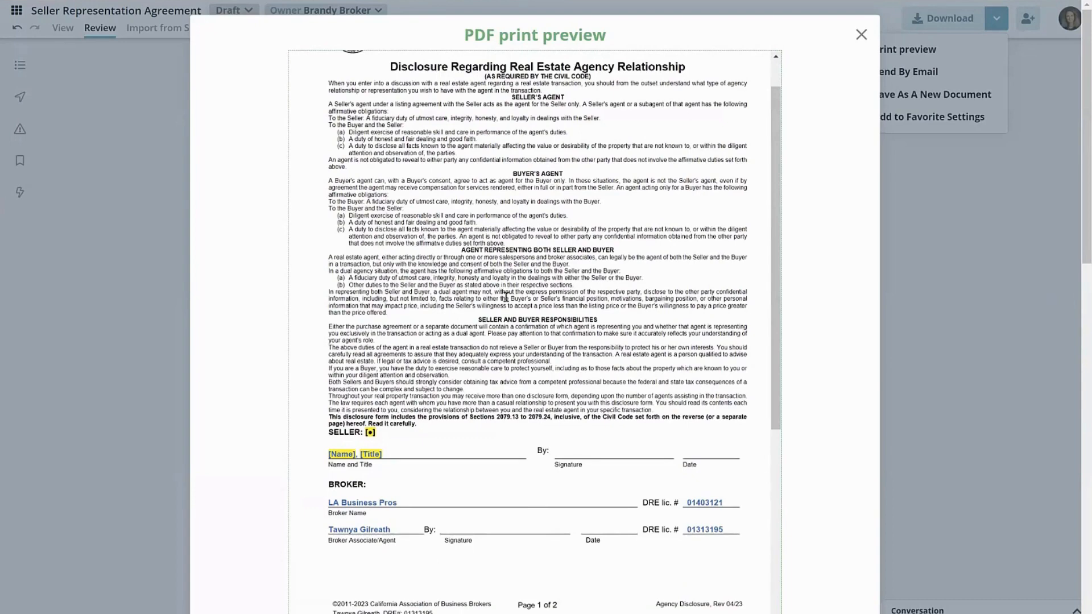
pyautogui.scroll(2, 481, 210)
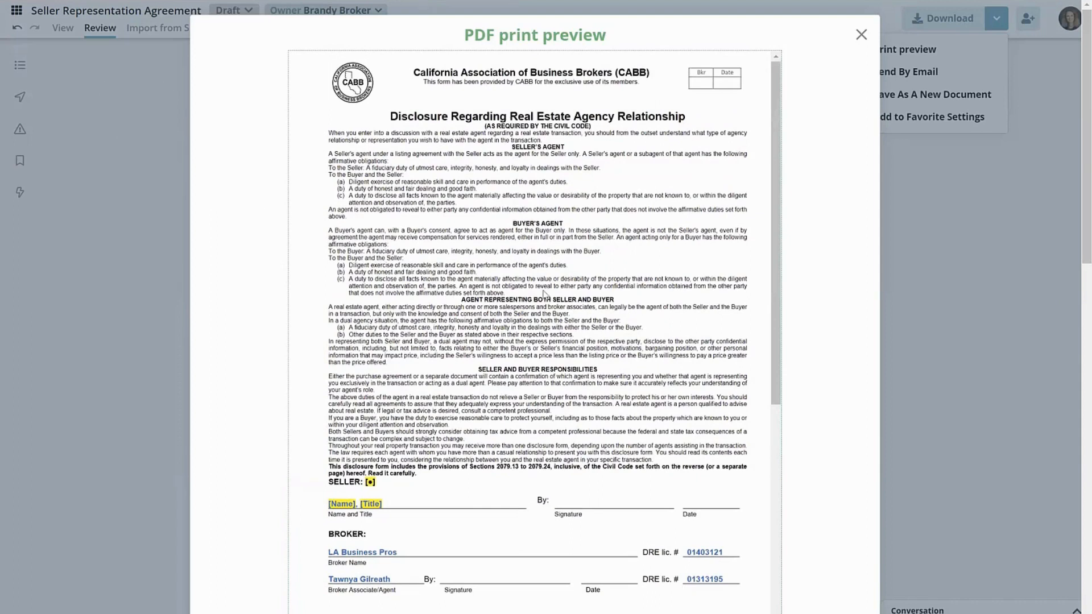
pyautogui.scroll(-1, 674, 186)
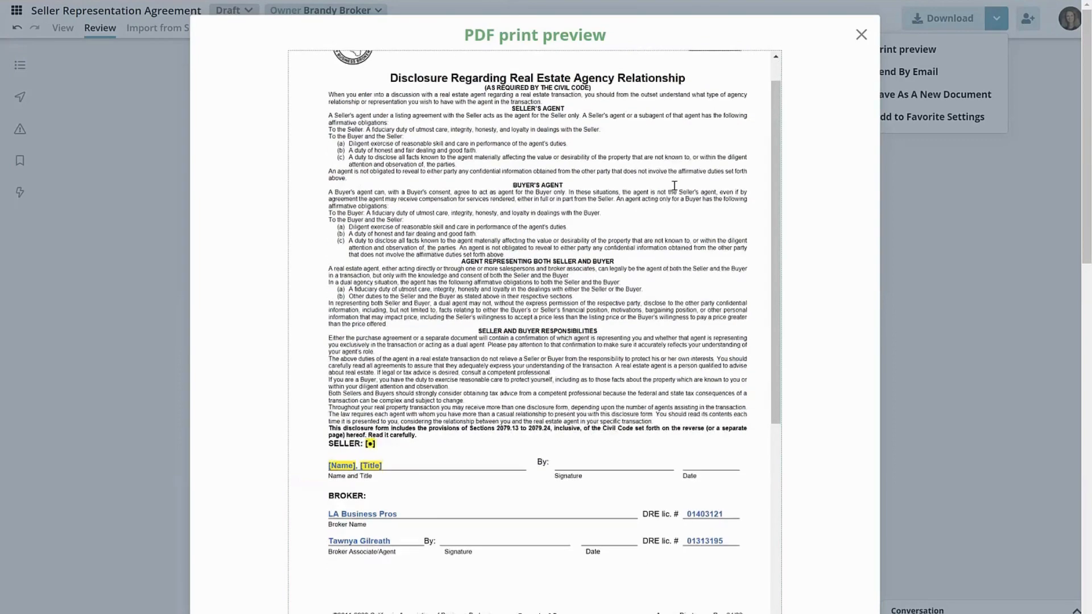
pyautogui.scroll(-4, 674, 186)
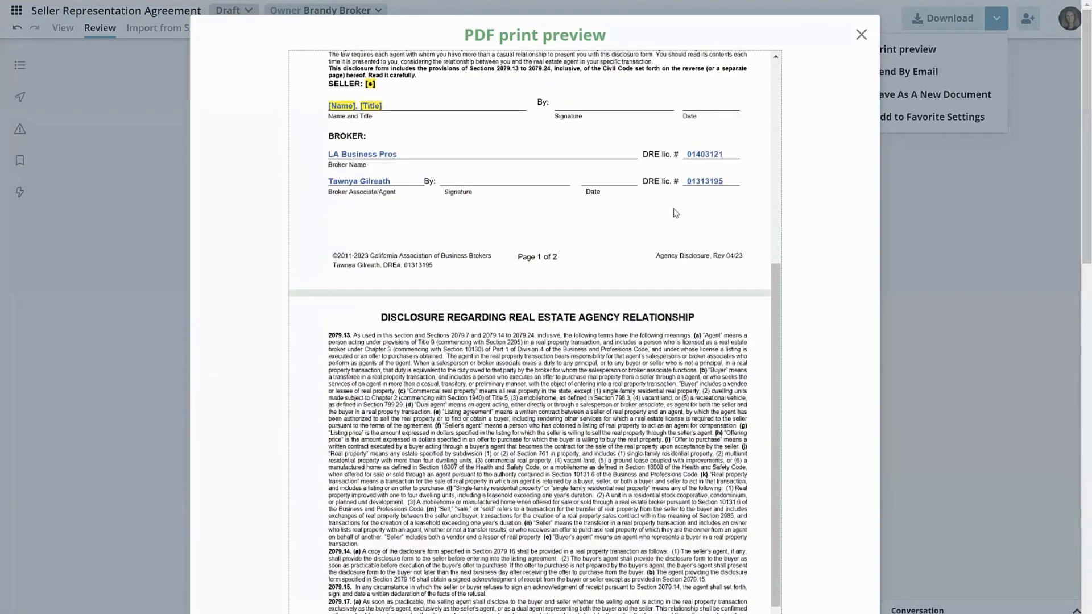
pyautogui.scroll(-3, 844, 239)
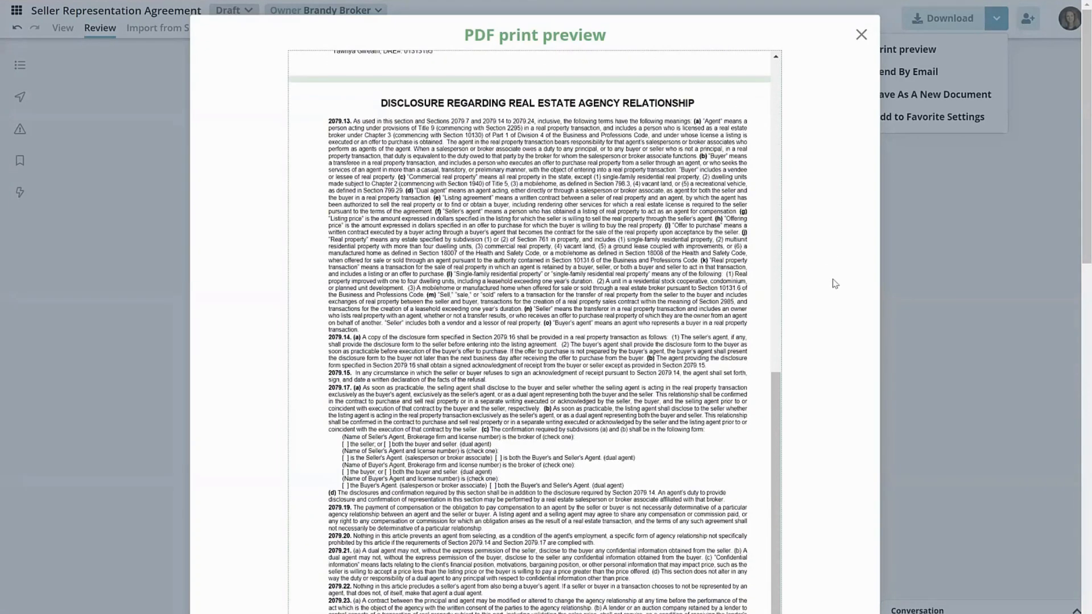
pyautogui.scroll(-5, 834, 283)
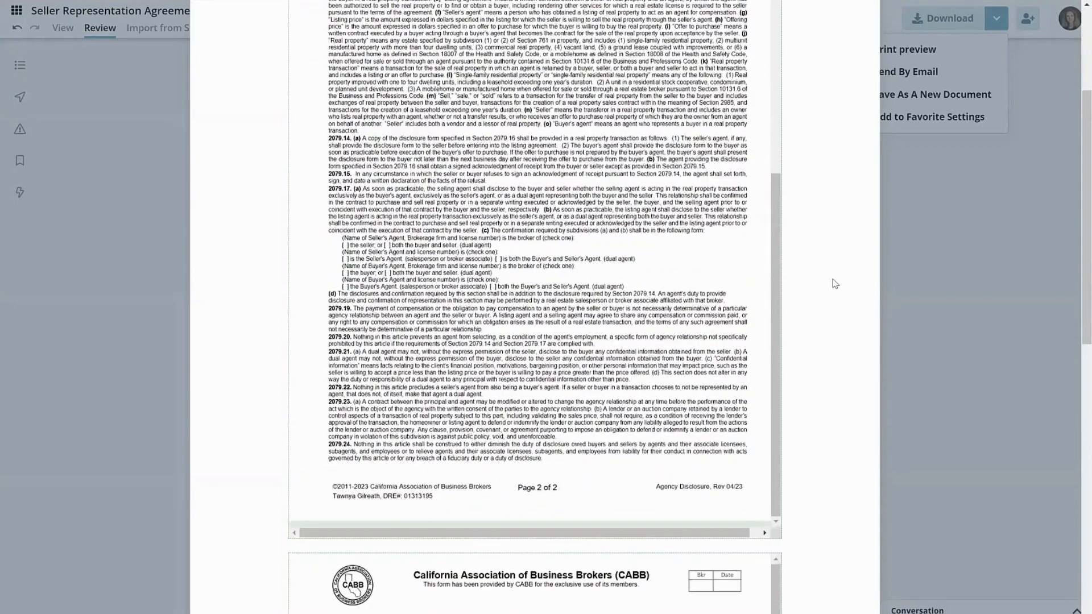
# - Examine the Representation Agreement's first page in the preview, checking the business, signer, broker, financial and non-compete placeholders
pyautogui.scroll(-3, 834, 283)
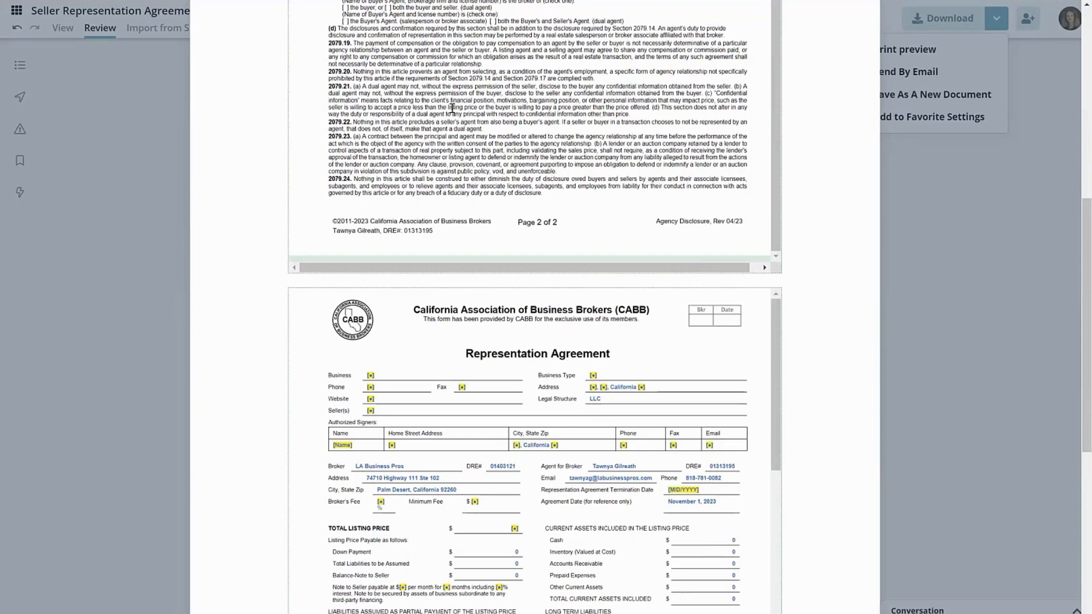
pyautogui.scroll(-5, 799, 254)
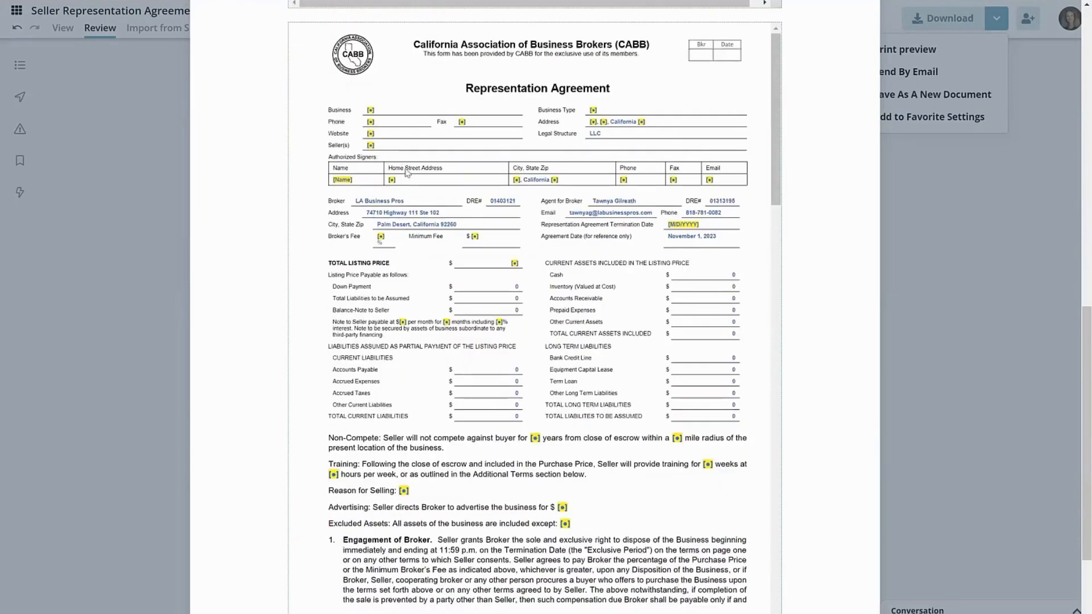
pyautogui.moveTo(362, 108); pyautogui.dragTo(385, 110)
pyautogui.click(386, 112)
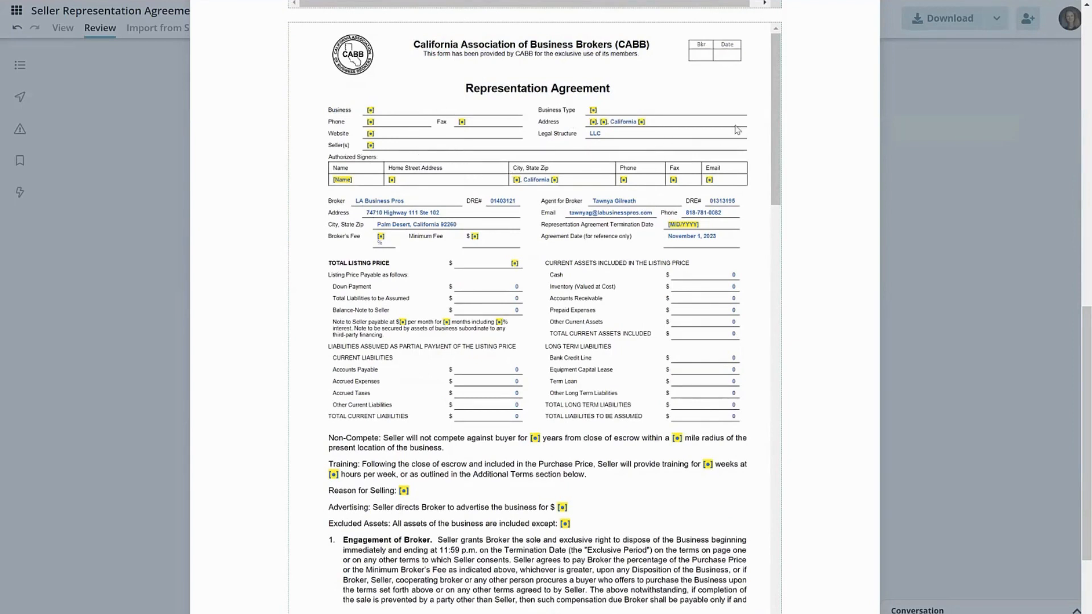
pyautogui.scroll(-5, 466, 278)
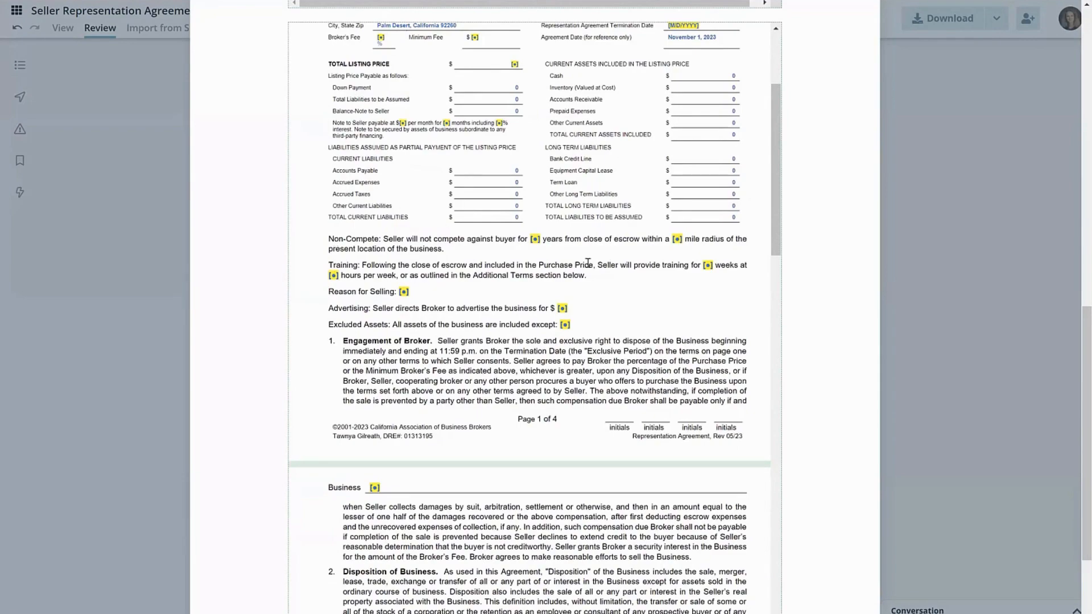
# - Examine the rest of the Representation Agreement's first page and the start of page two, including non-compete, training and broker engagement terms
pyautogui.scroll(-4, 588, 263)
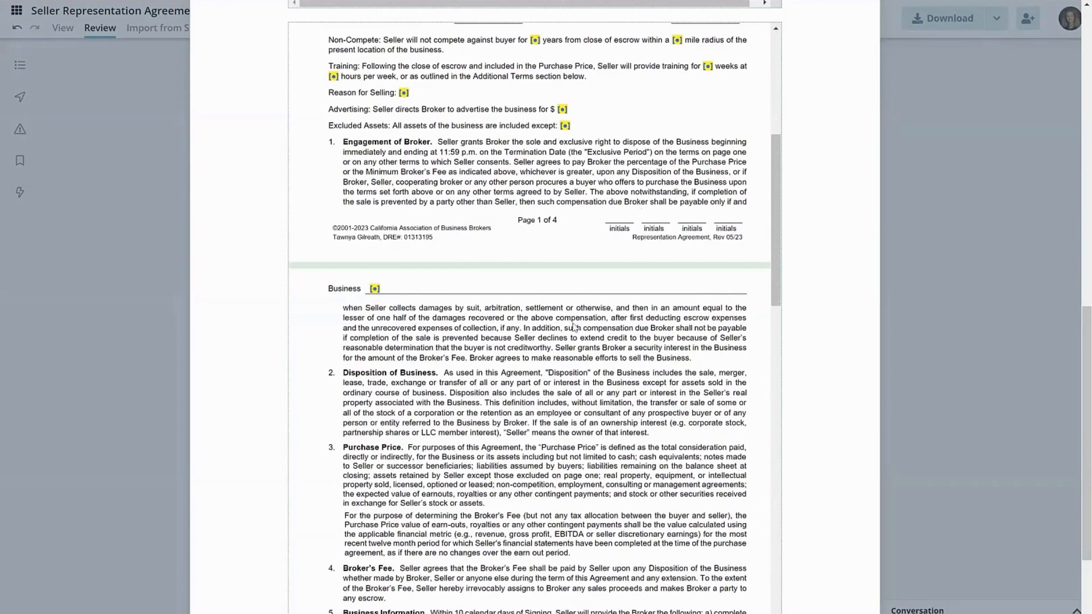
pyautogui.scroll(-1, 576, 292)
pyautogui.scroll(3, 576, 291)
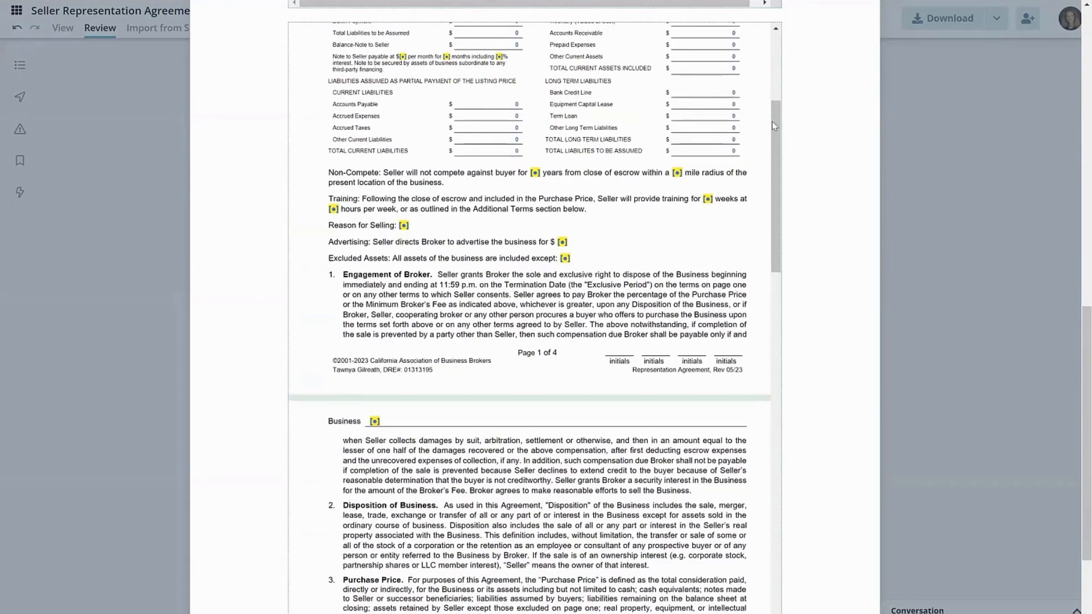
pyautogui.moveTo(773, 127); pyautogui.dragTo(772, 81)
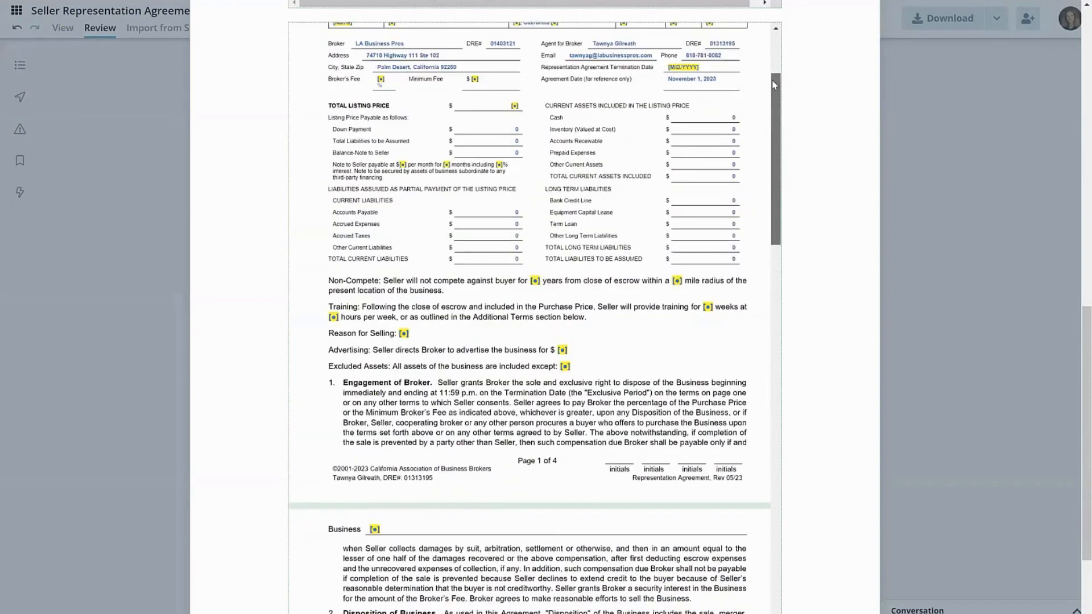
pyautogui.scroll(2, 772, 80)
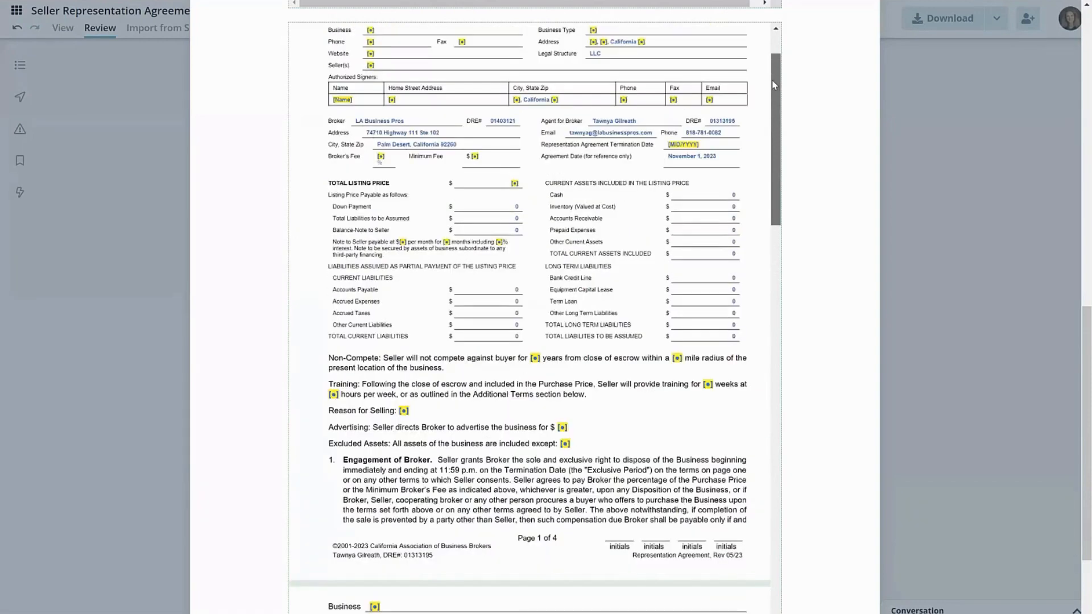
pyautogui.scroll(-5, 772, 93)
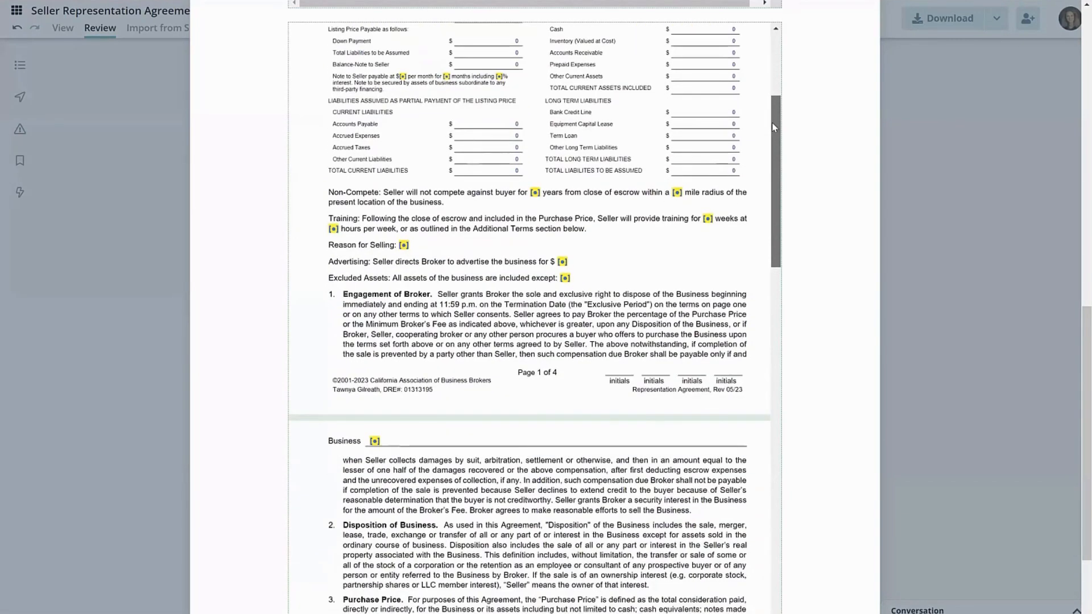
# - Review pages three and four of the Representation Agreement in the preview, including the closing clauses and the seller and broker signature blocks
pyautogui.moveTo(772, 212); pyautogui.dragTo(776, 402)
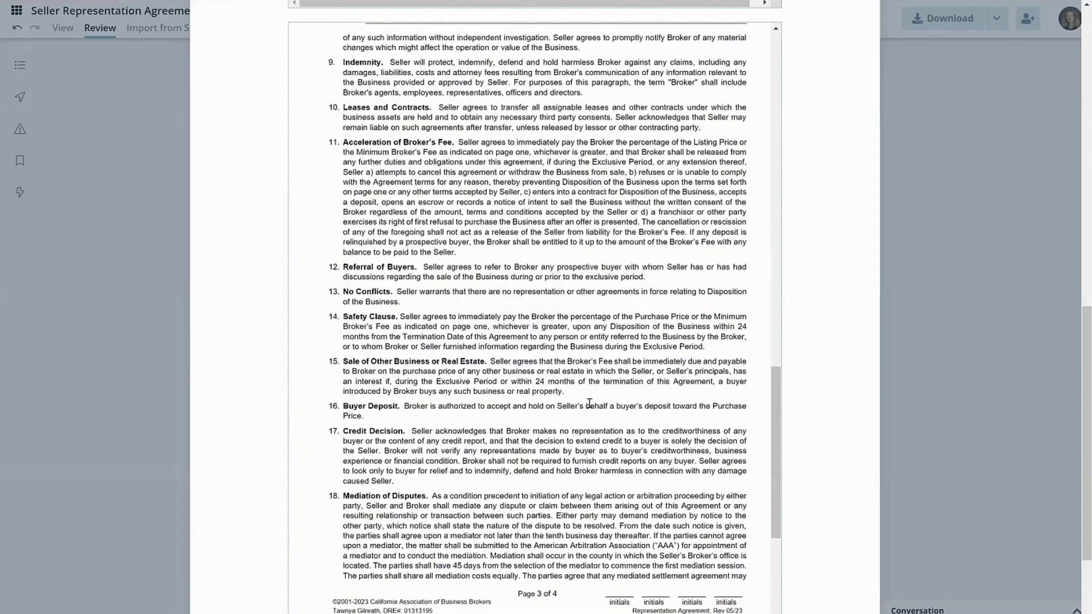
pyautogui.scroll(-1, 778, 415)
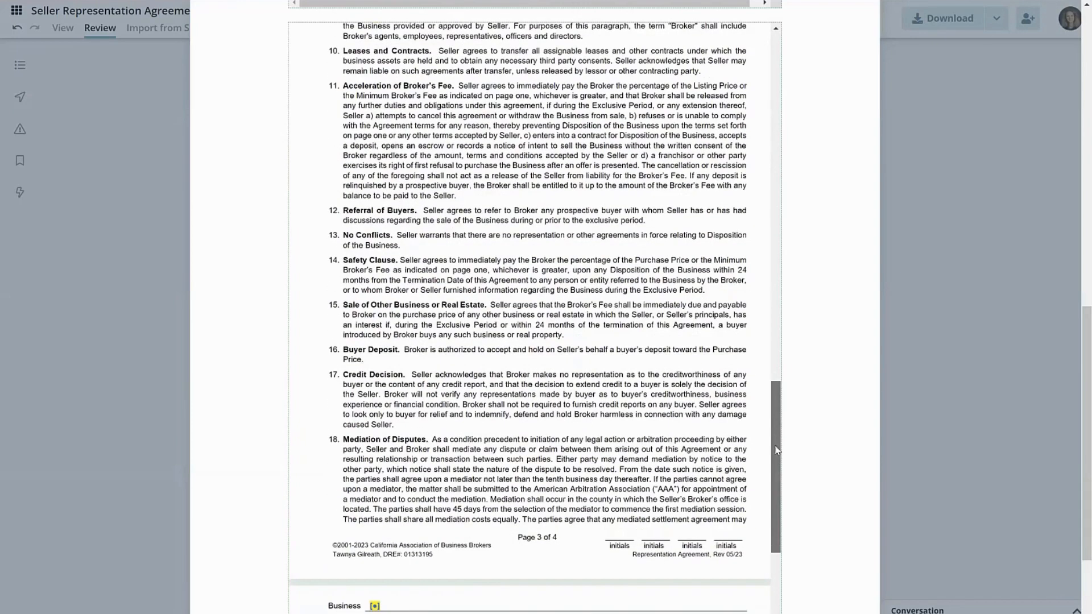
pyautogui.scroll(-9, 777, 531)
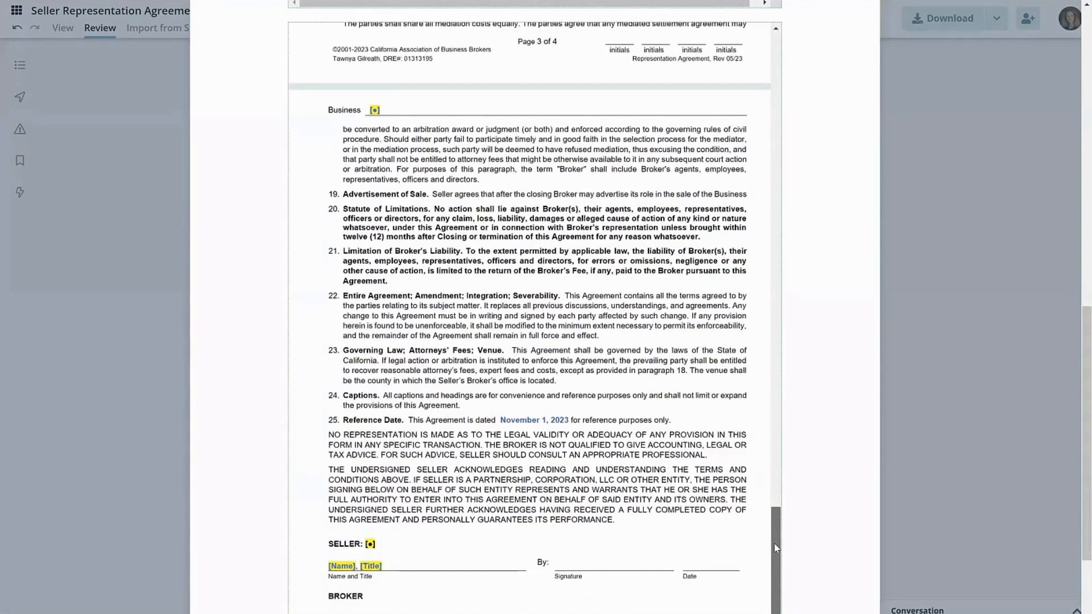
pyautogui.moveTo(774, 543); pyautogui.dragTo(773, 505)
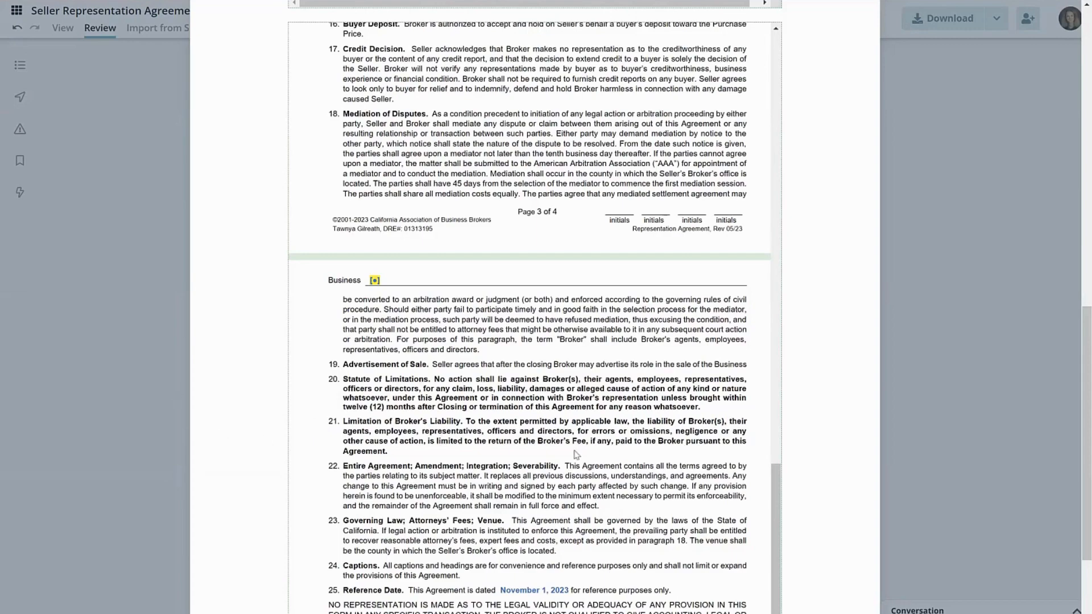
pyautogui.scroll(-2, 773, 483)
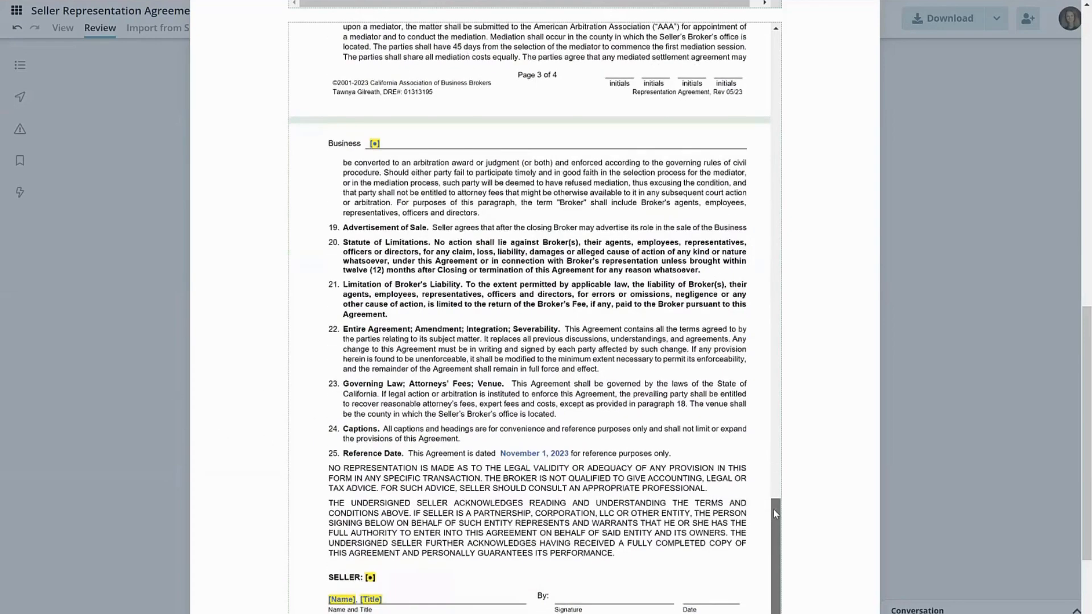
pyautogui.scroll(1, 776, 497)
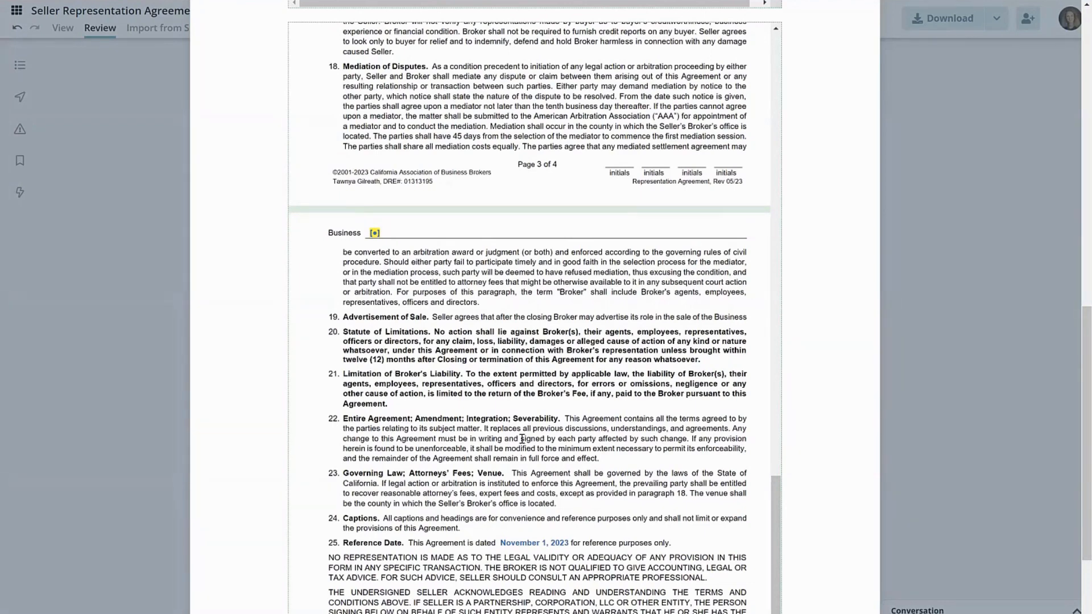
pyautogui.scroll(-3, 518, 472)
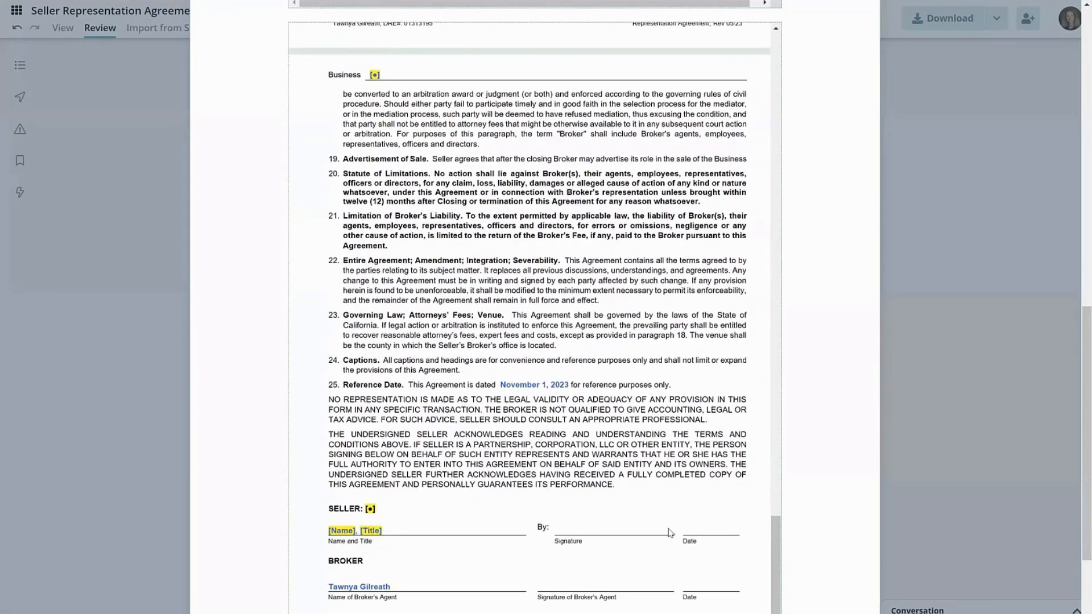
pyautogui.scroll(1, 766, 425)
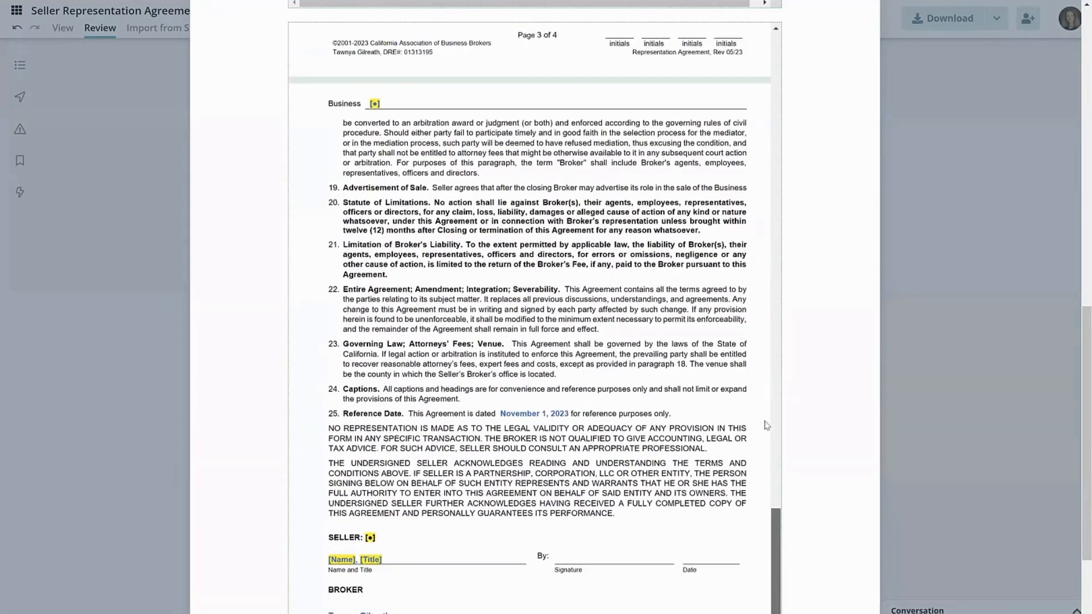
# - Return to the start of the previewed documents and close the PDF print preview
pyautogui.scroll(4, 743, 227)
pyautogui.scroll(20, 744, 187)
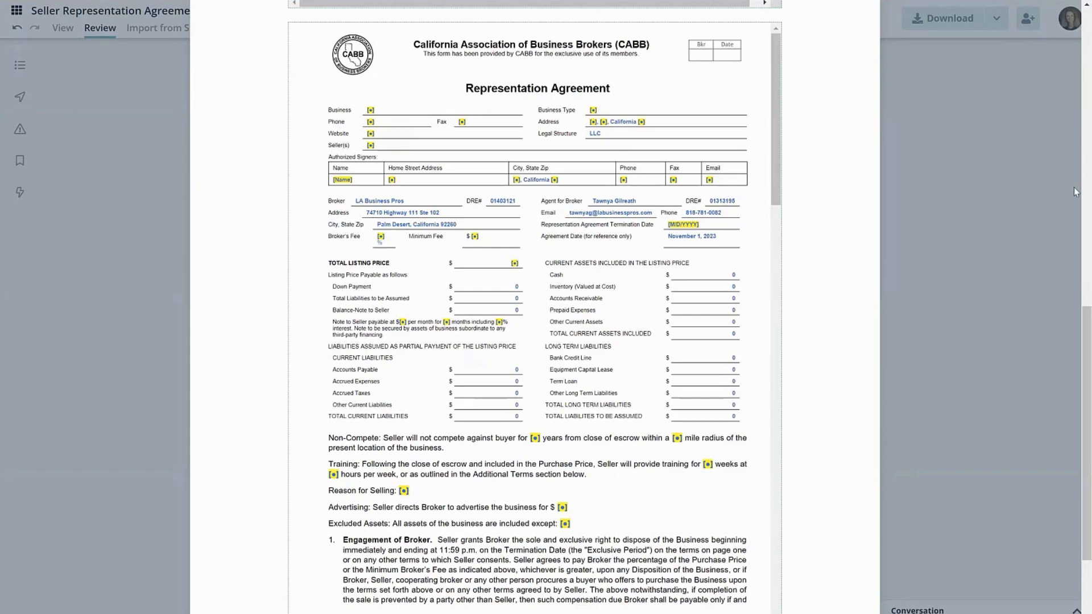
pyautogui.scroll(8, 1073, 200)
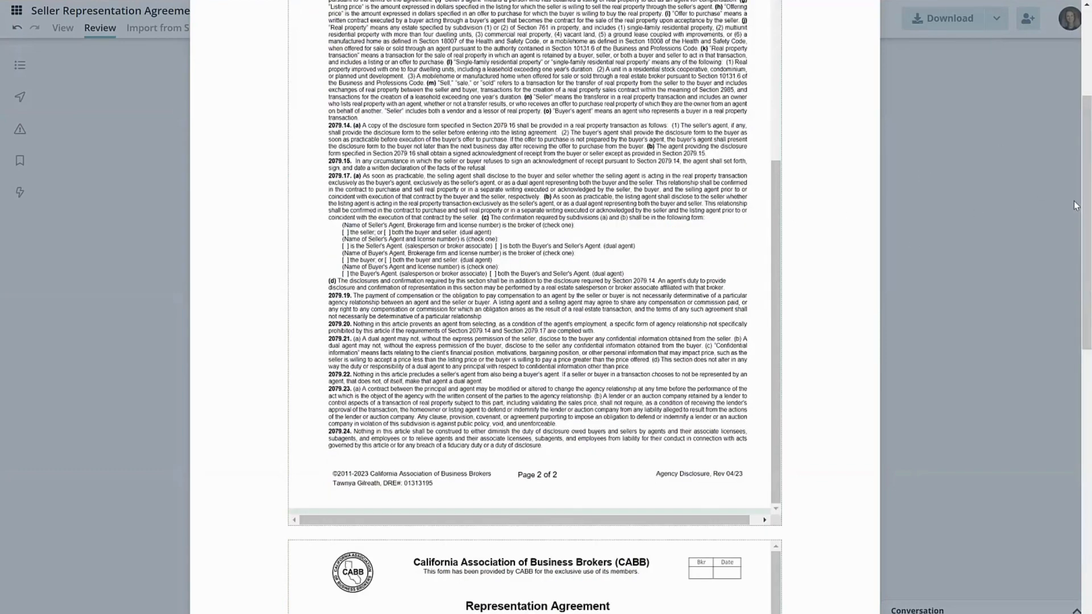
pyautogui.scroll(5, 1074, 201)
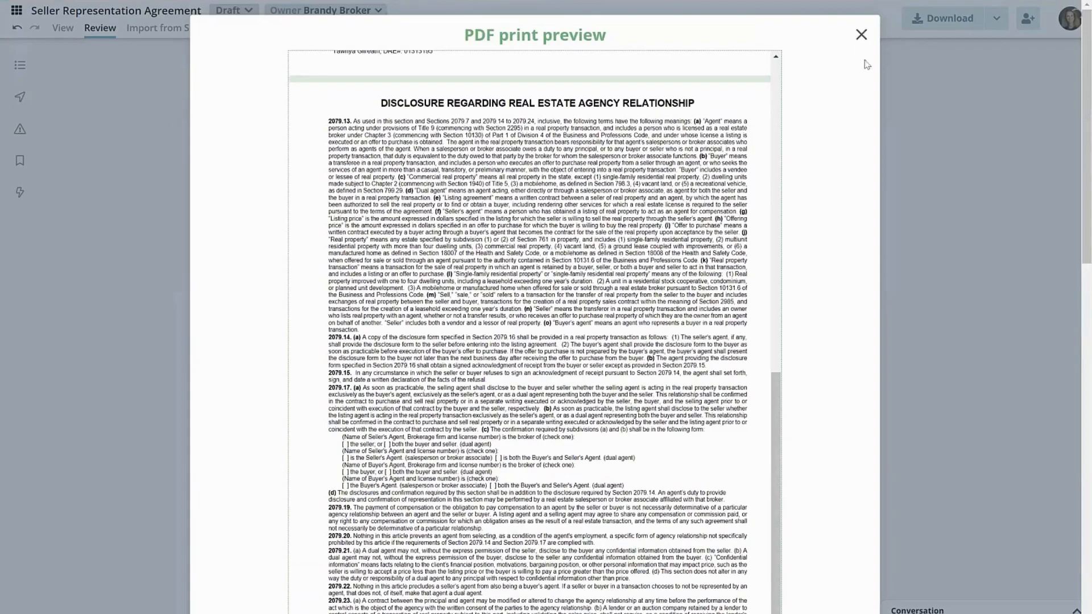
pyautogui.click(861, 36)
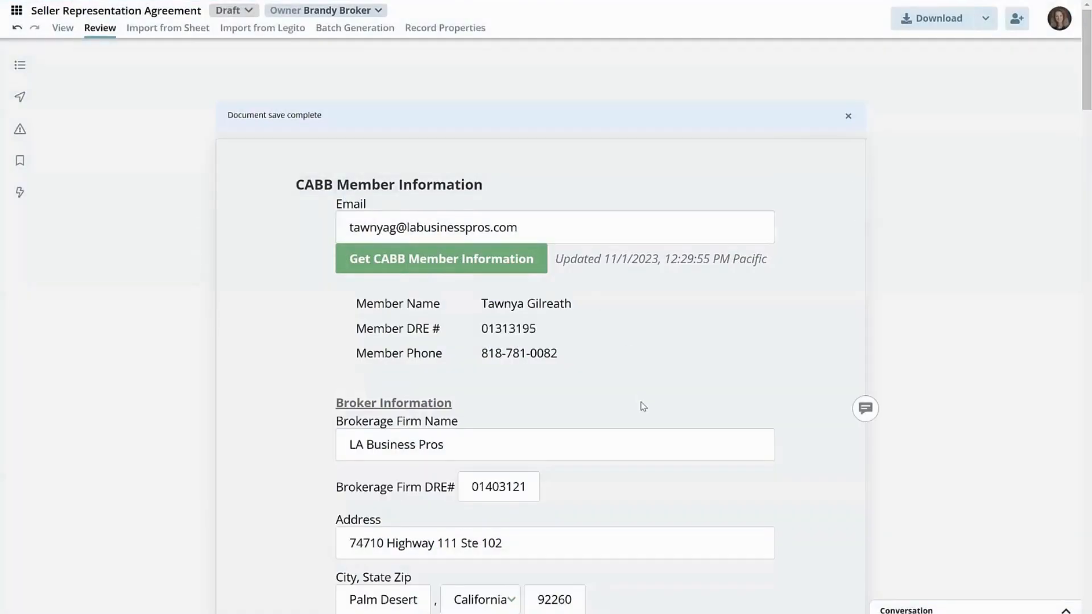
# - Enter Bob's Baked Goods as the Business Name (dba) under Business Information and save the agreement
pyautogui.scroll(-1, 230, 294)
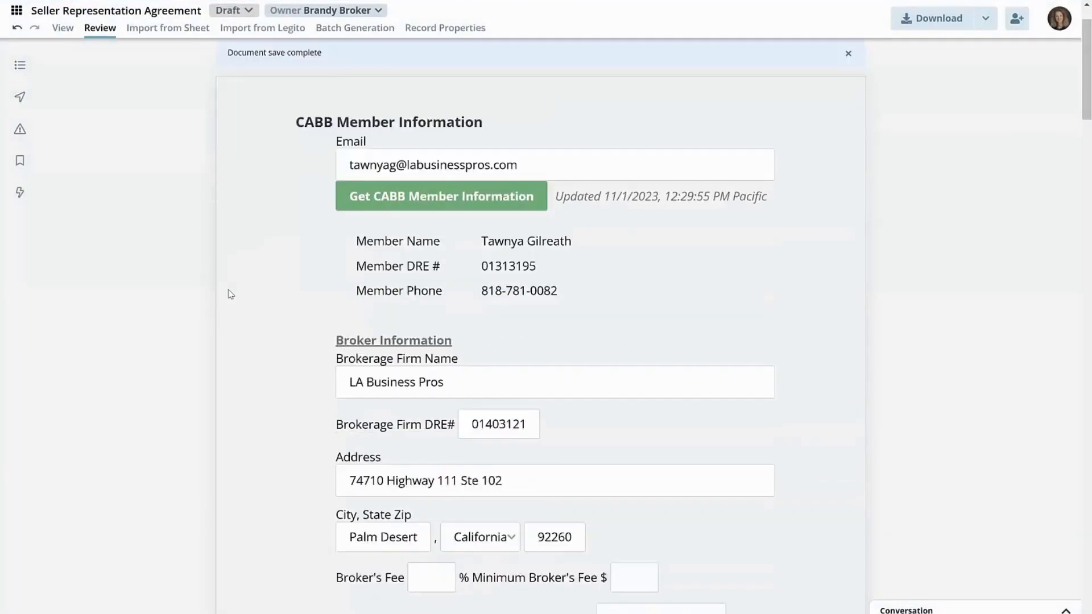
pyautogui.scroll(-8, 230, 294)
pyautogui.click(387, 288)
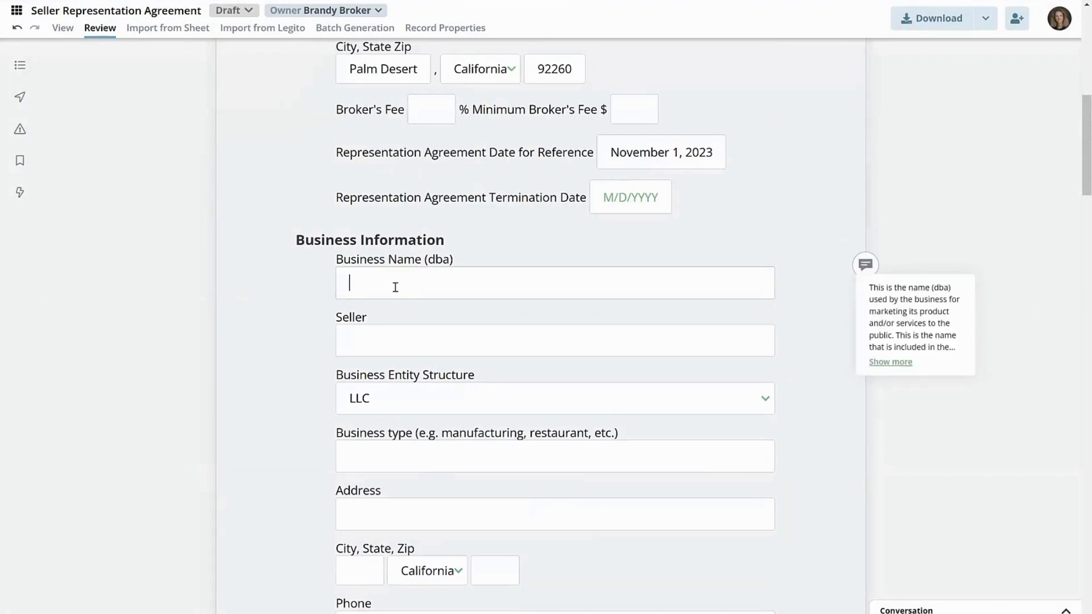
pyautogui.write("Bob's Baked Goods")
pyautogui.click(387, 344)
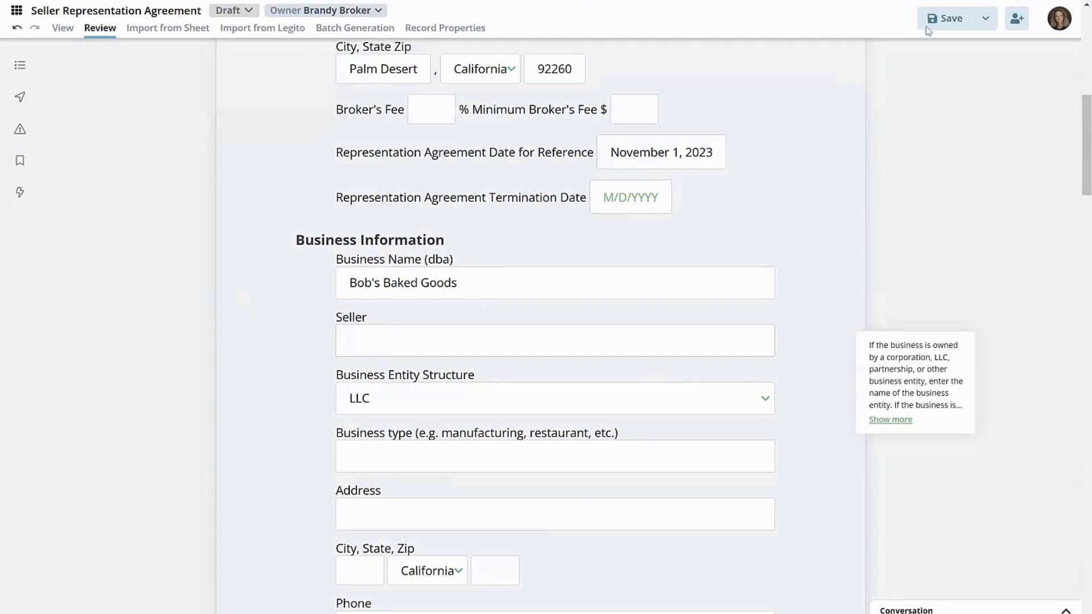
pyautogui.click(941, 18)
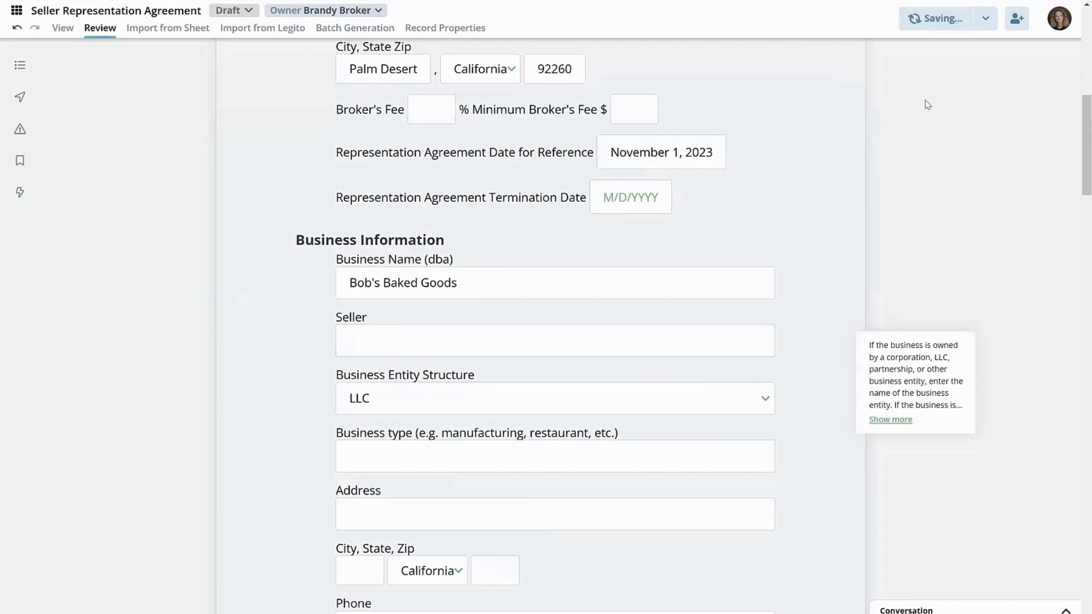
# - Go to the Dashboard and reopen the Seller Representation Agreement - Bob's Baked Goods for editing
pyautogui.click(16, 12)
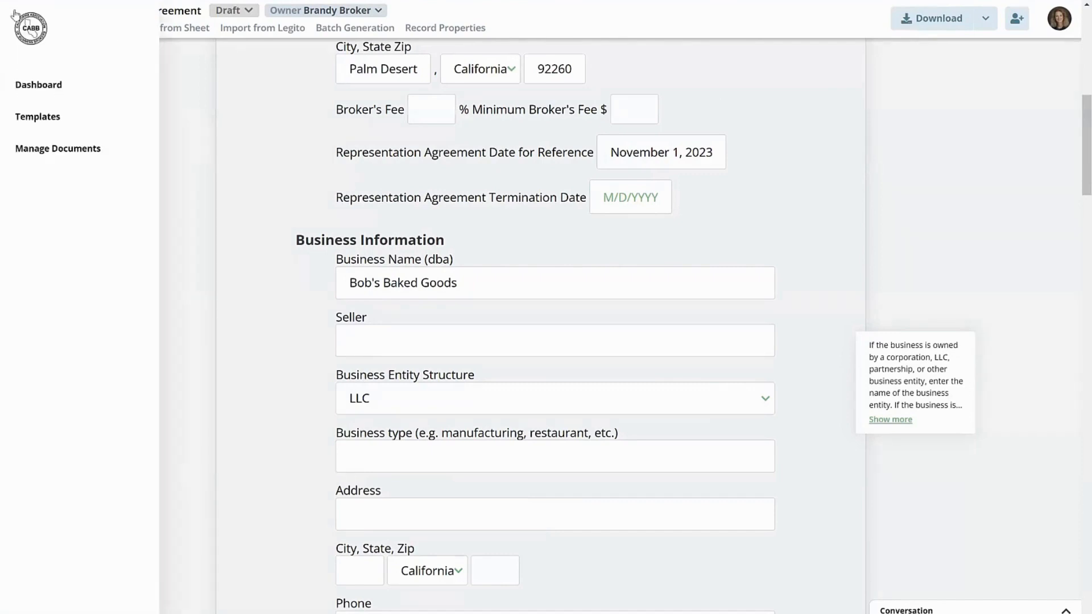
pyautogui.click(33, 86)
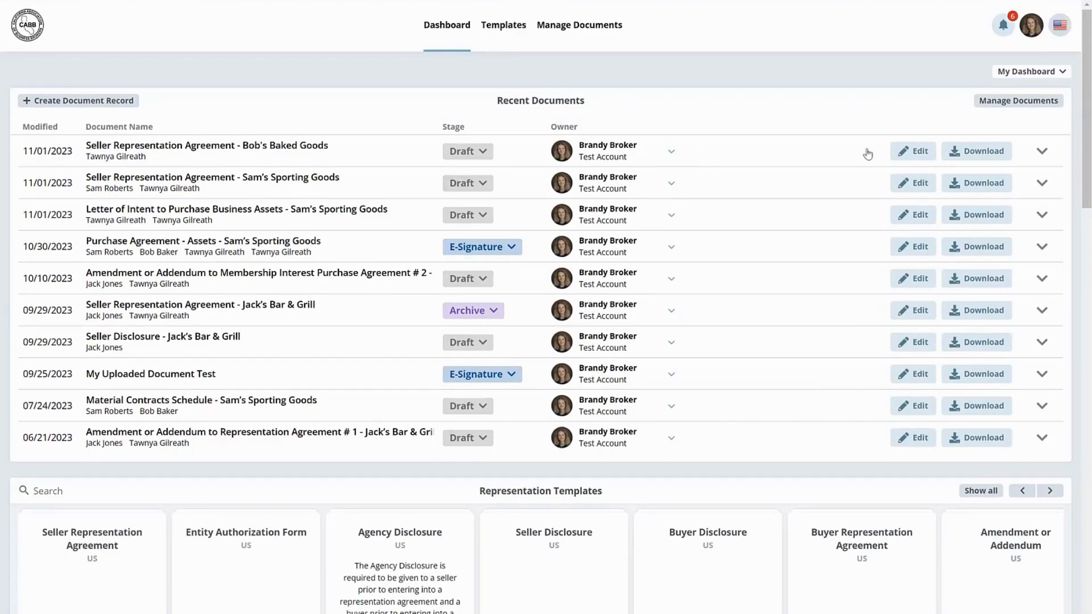
pyautogui.click(912, 151)
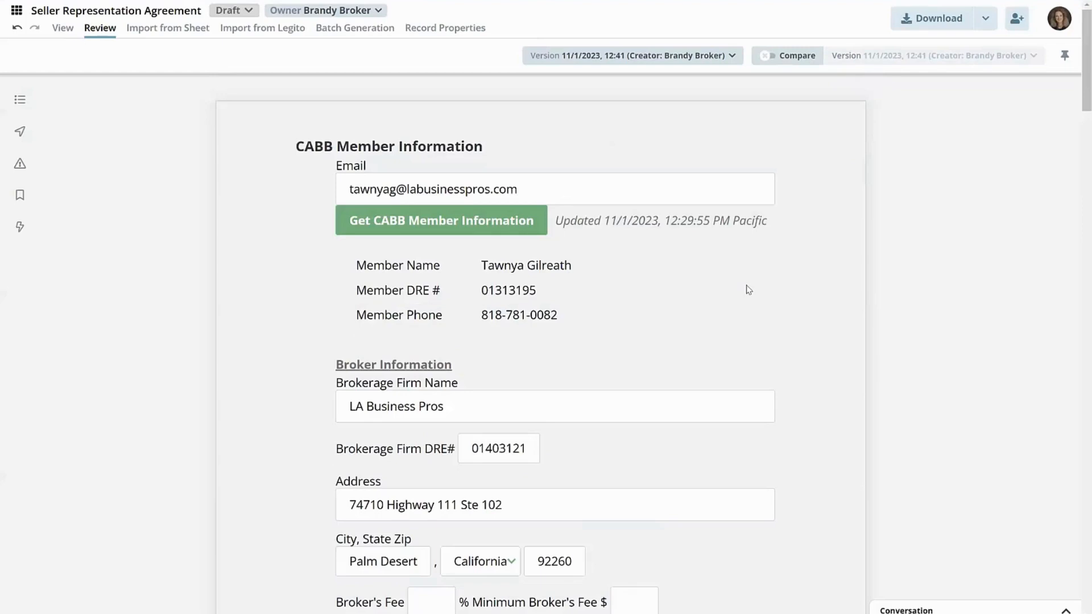
# - Try July 31, 2024 as the Representation Agreement Termination Date
pyautogui.scroll(-12, 742, 290)
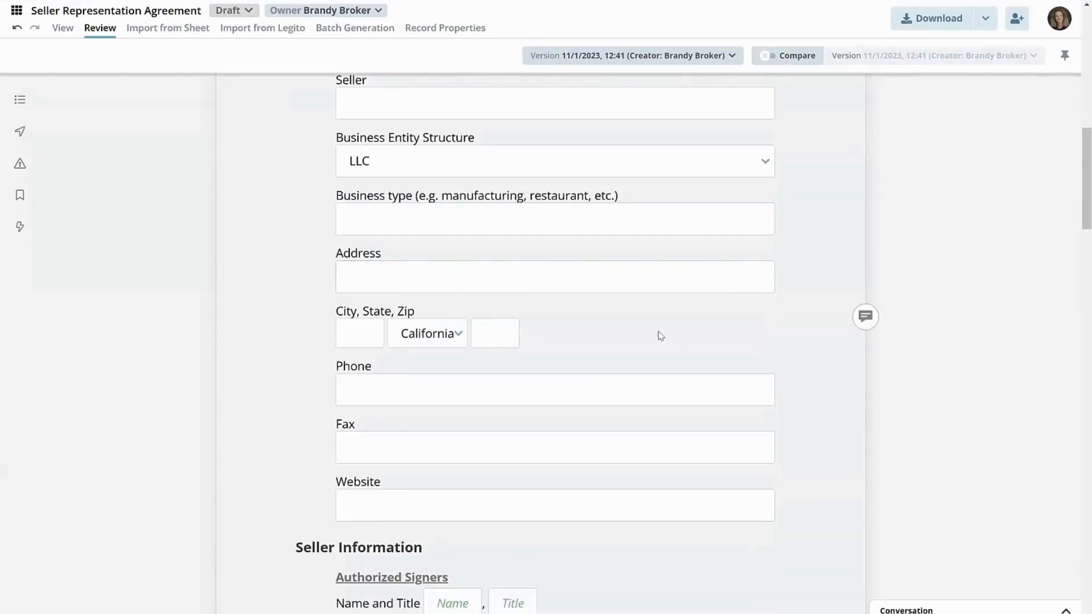
pyautogui.scroll(4, 657, 335)
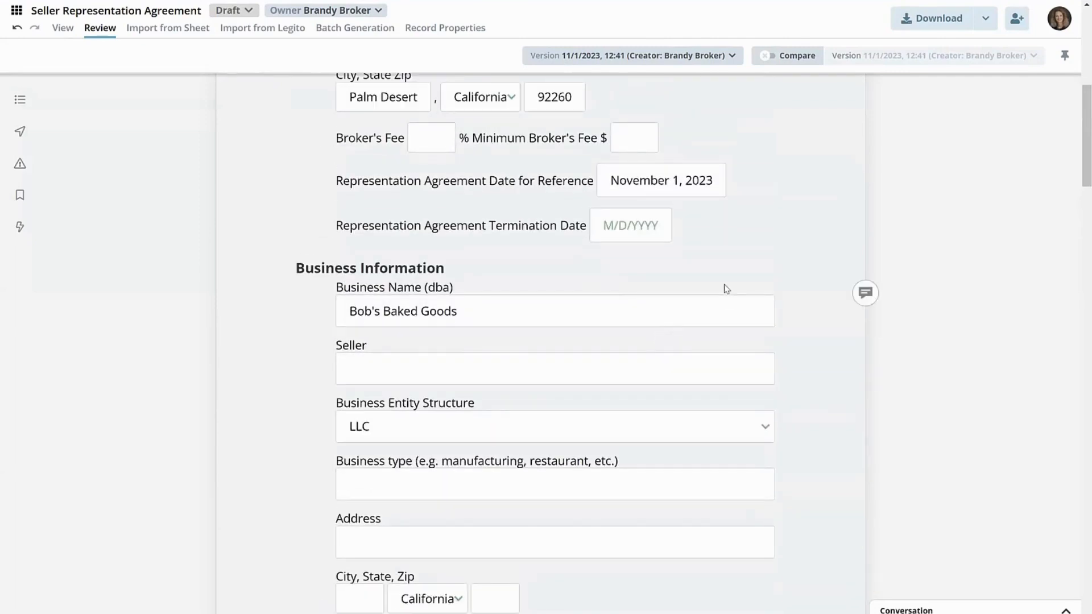
pyautogui.click(628, 227)
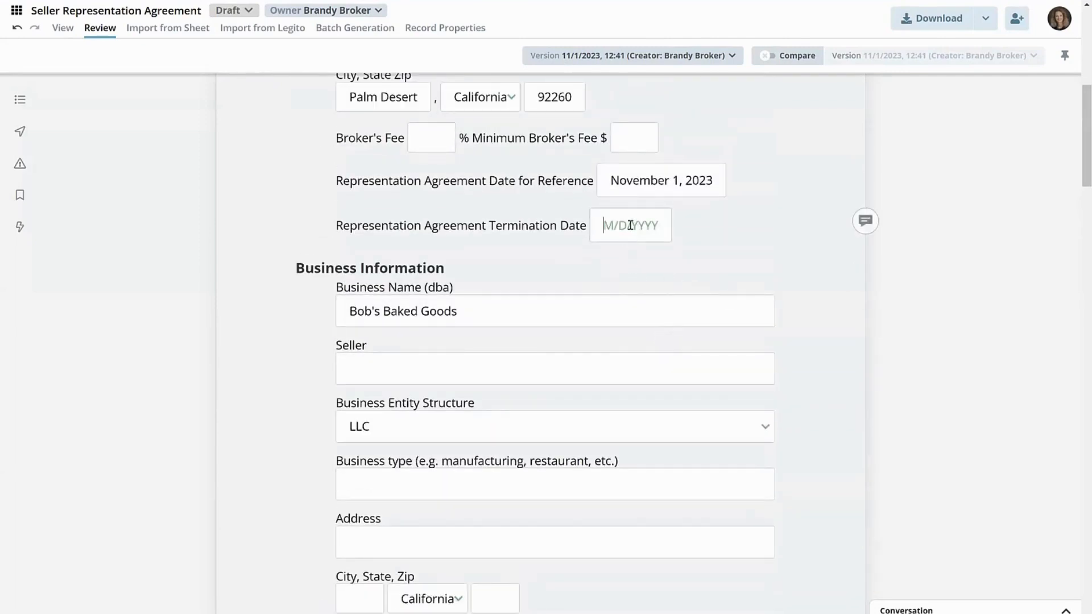
pyautogui.click(744, 261)
pyautogui.click(744, 261)
pyautogui.click(745, 261)
pyautogui.click(745, 262)
pyautogui.click(745, 262)
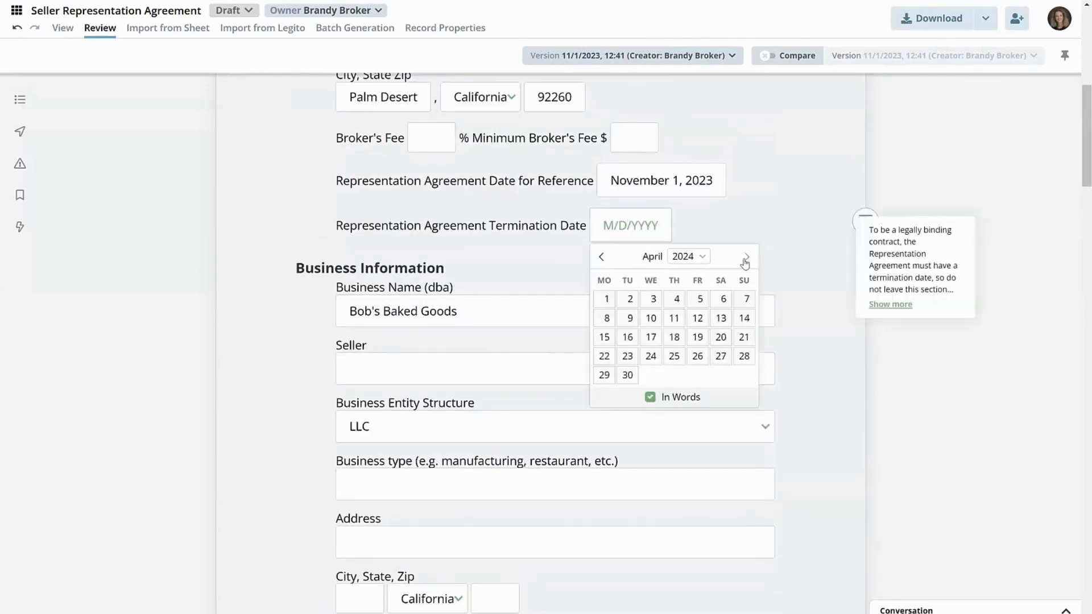
pyautogui.click(744, 262)
pyautogui.click(745, 261)
pyautogui.click(745, 261)
pyautogui.click(652, 376)
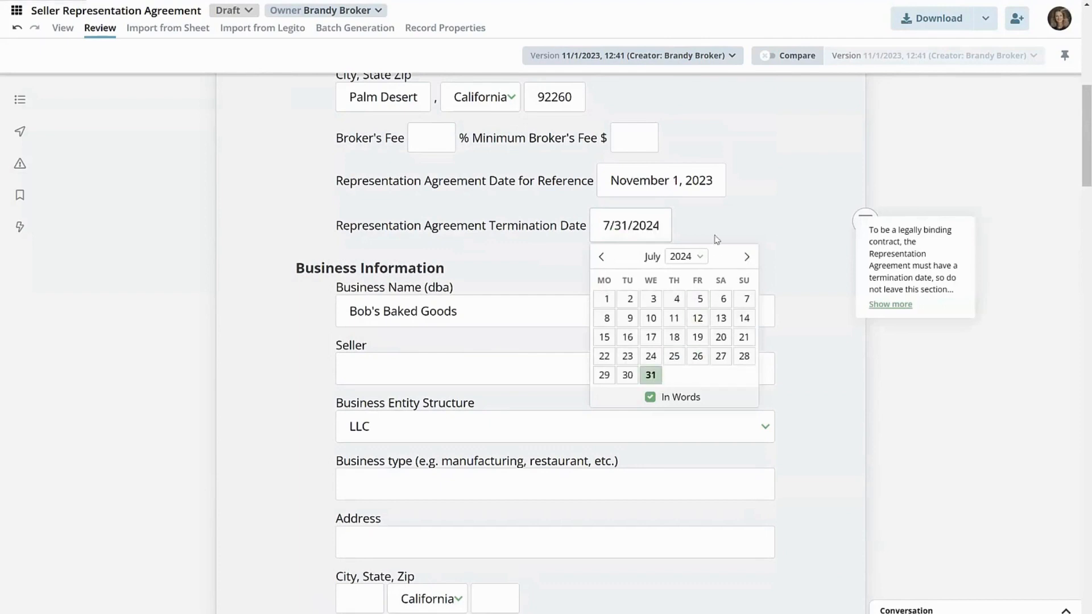
pyautogui.click(689, 238)
# - Set the Representation Agreement Termination Date to October 31, 2024
pyautogui.click(671, 227)
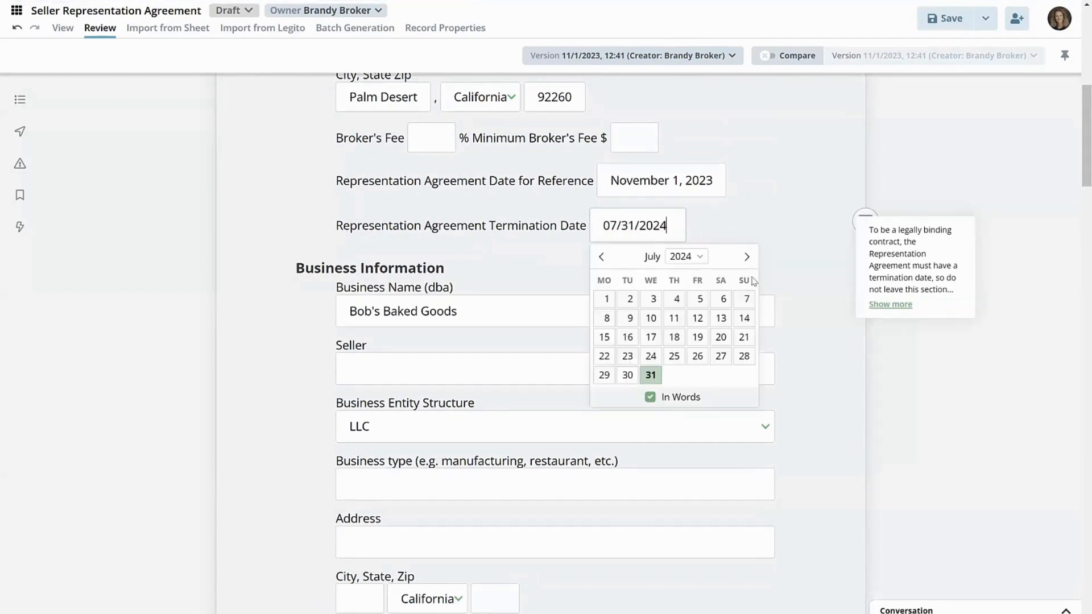
pyautogui.click(746, 257)
pyautogui.click(746, 257)
pyautogui.click(746, 257)
pyautogui.click(746, 257)
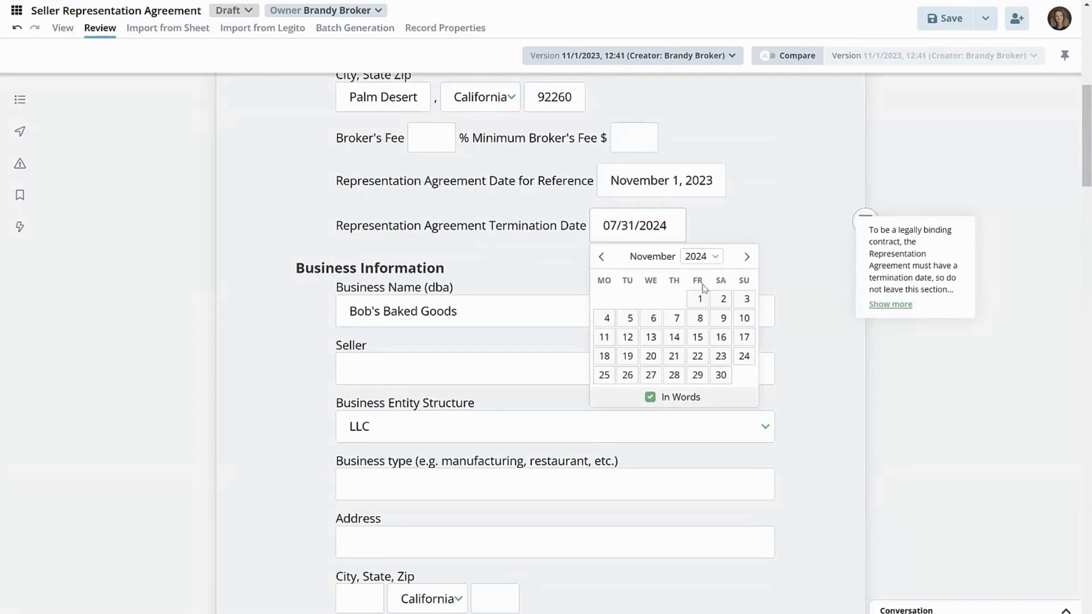
pyautogui.click(602, 259)
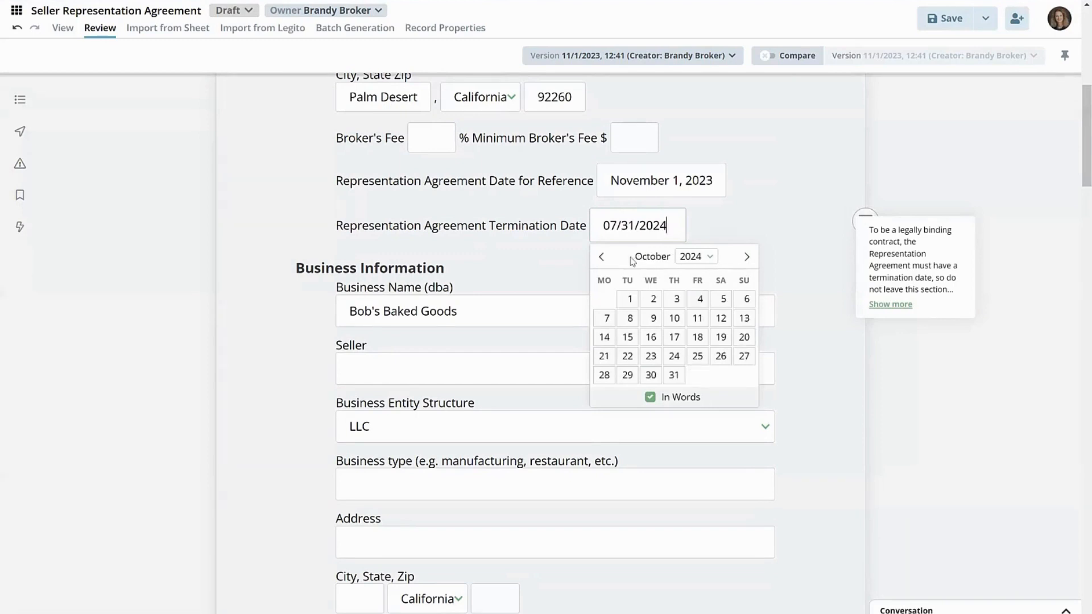
pyautogui.click(673, 375)
pyautogui.click(783, 238)
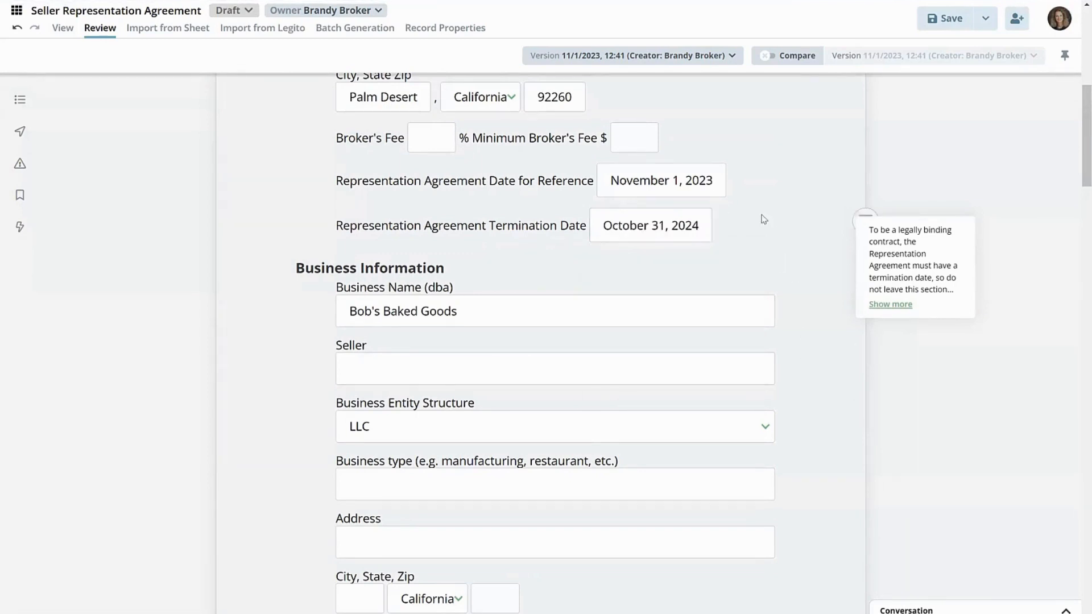
# - Enter the seller's full name in the Seller field under Business Information
pyautogui.click(438, 372)
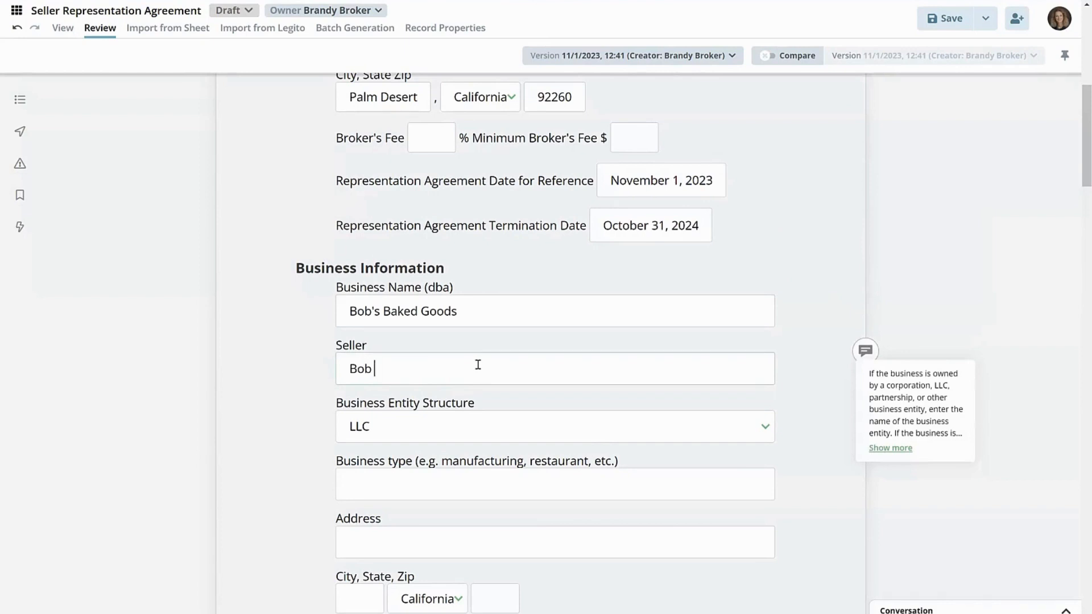
pyautogui.write('Bob Baker')
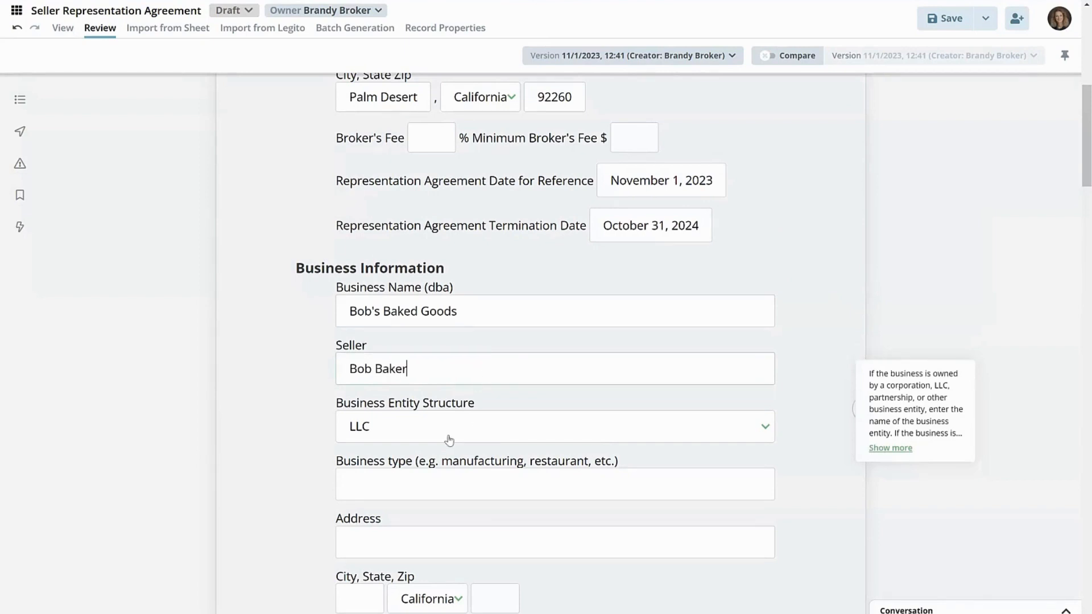
# - Enter Bakery as the business type under Business Information
pyautogui.click(472, 436)
pyautogui.click(372, 417)
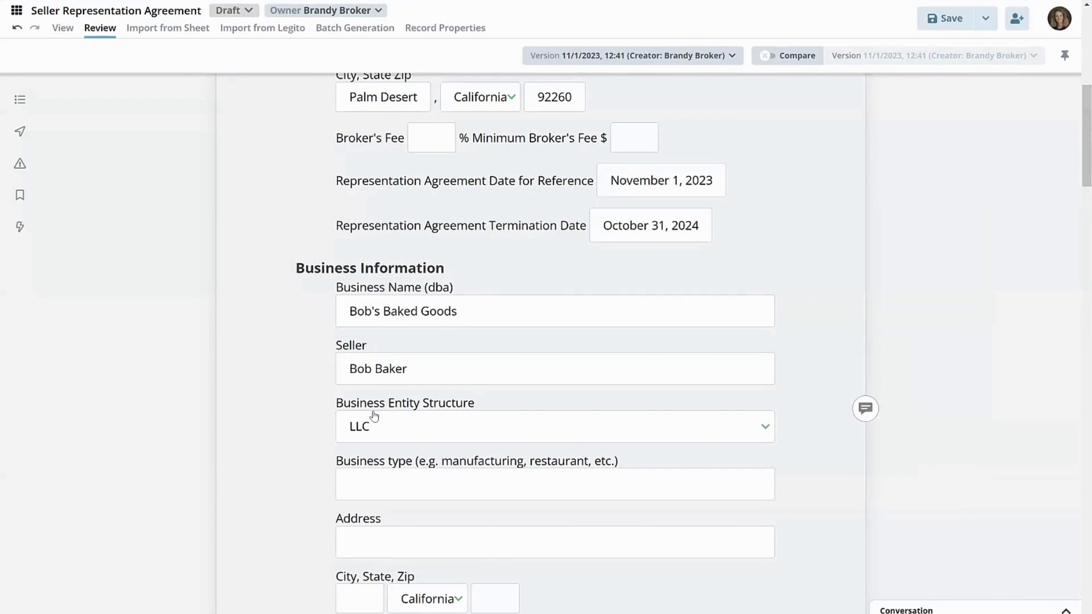
pyautogui.scroll(-3, 373, 407)
pyautogui.click(364, 290)
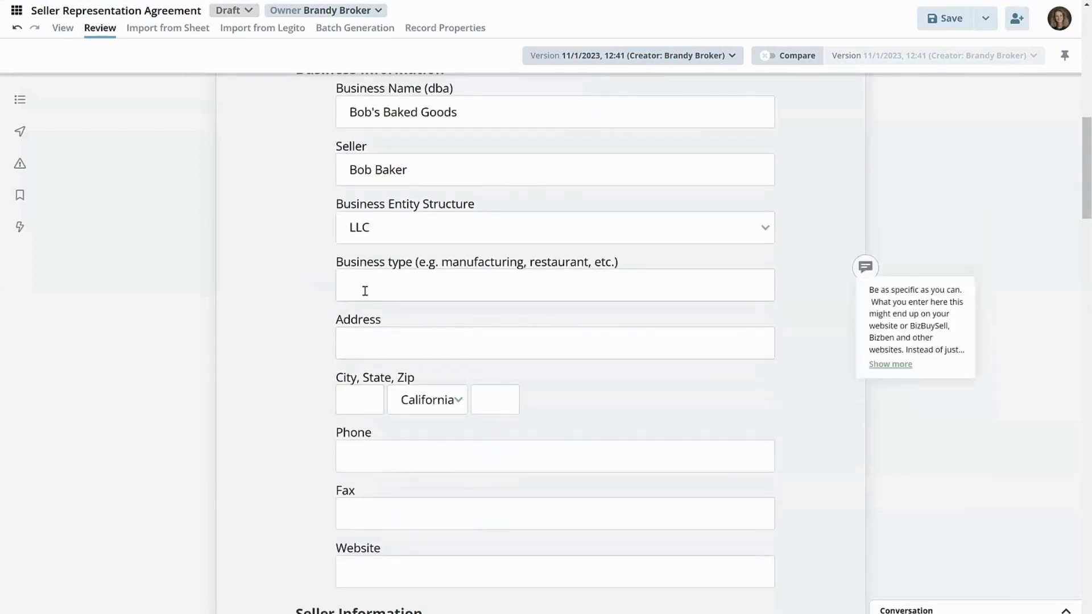
pyautogui.write('Bakery')
# - Fill in the business's street address, city and ZIP code under Business Information
pyautogui.click(385, 342)
pyautogui.write('100')
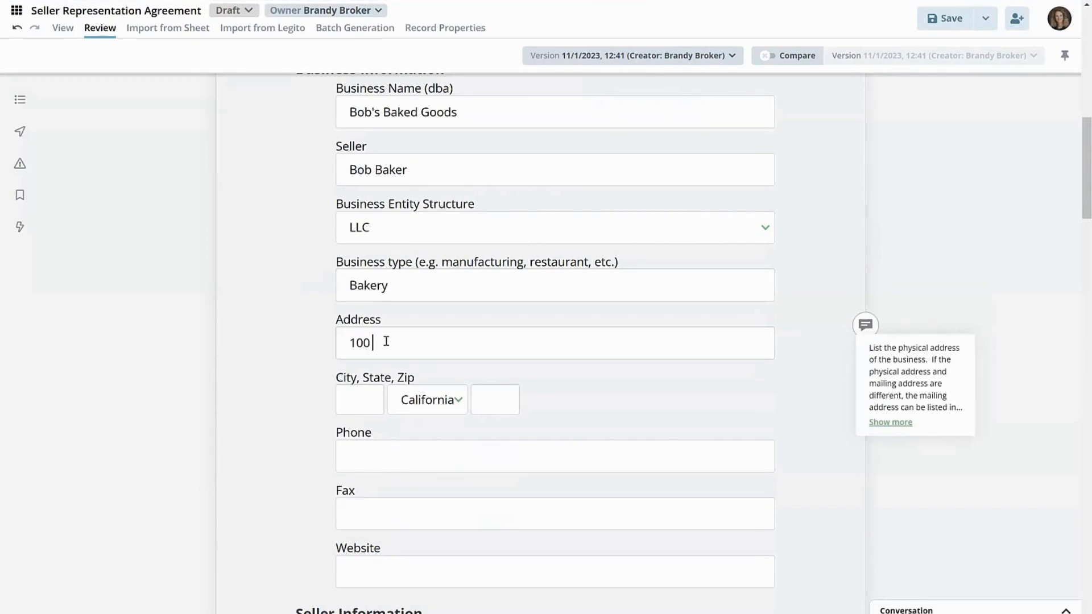
pyautogui.write(' Main Street')
pyautogui.click(361, 409)
pyautogui.write('Any City')
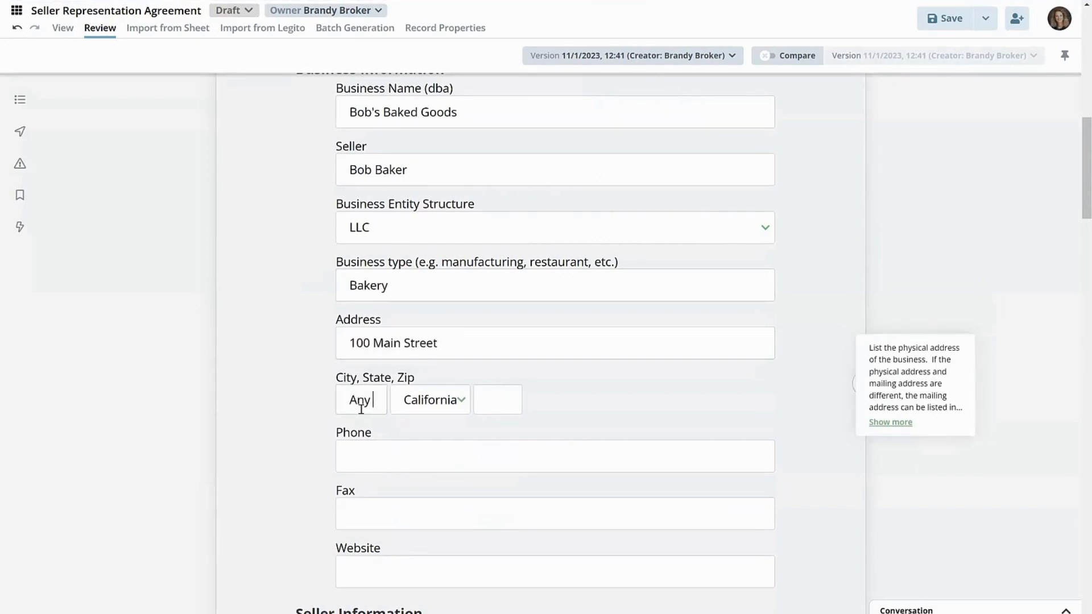
pyautogui.click(506, 398)
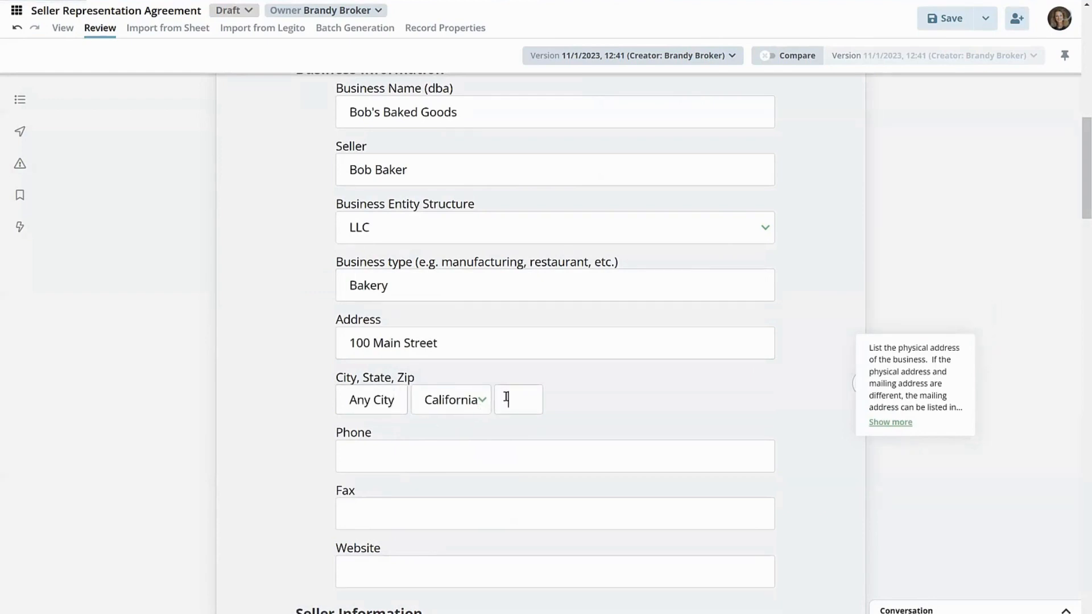
pyautogui.write('9999')
pyautogui.write('33')
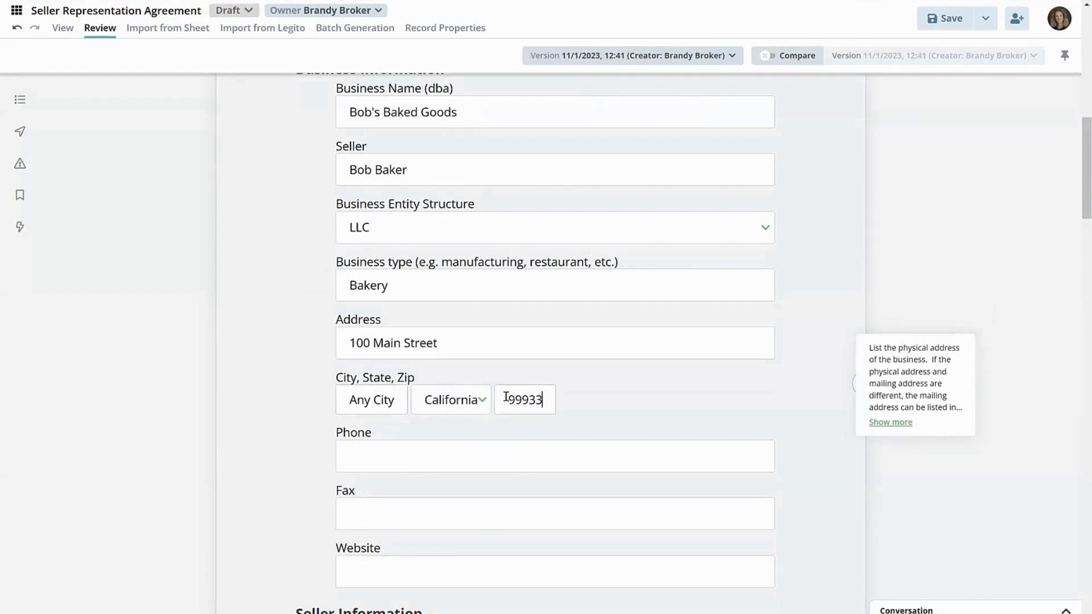
# - Enter the business's phone number and set its Fax field to n/a
pyautogui.click(499, 459)
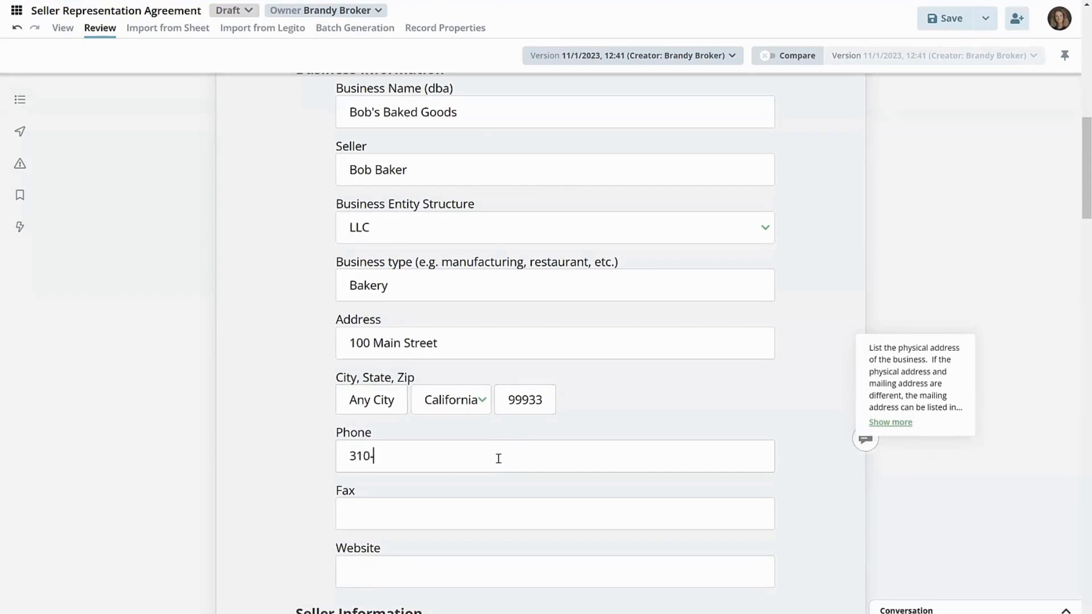
pyautogui.click(497, 511)
pyautogui.write('n/a')
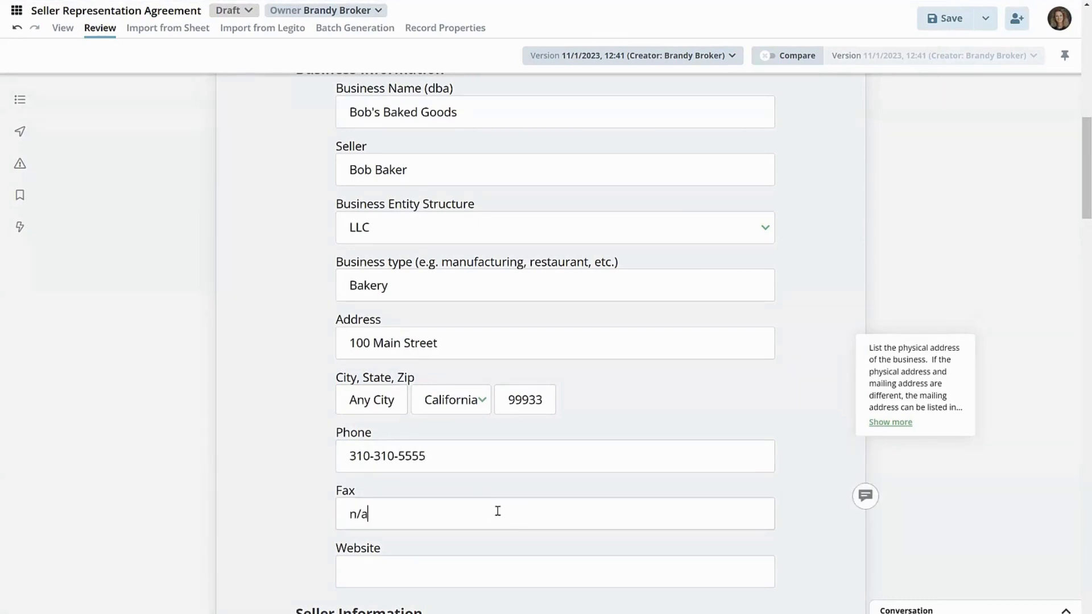
# - Enter BobsBakedGoods.com as the business's website and save the agreement
pyautogui.click(492, 562)
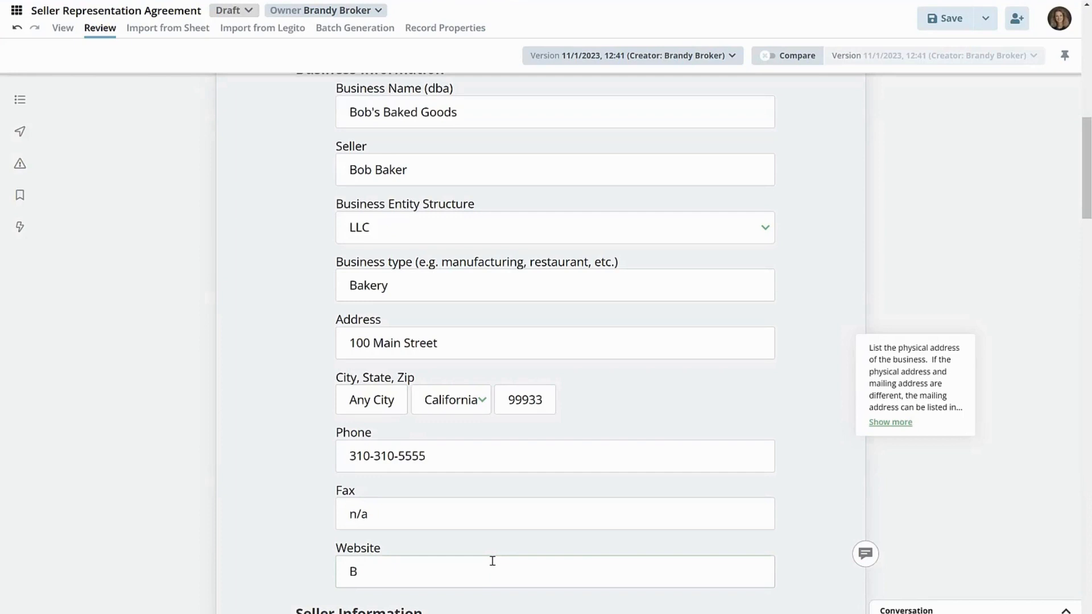
pyautogui.write('BobsBakedGoods.com')
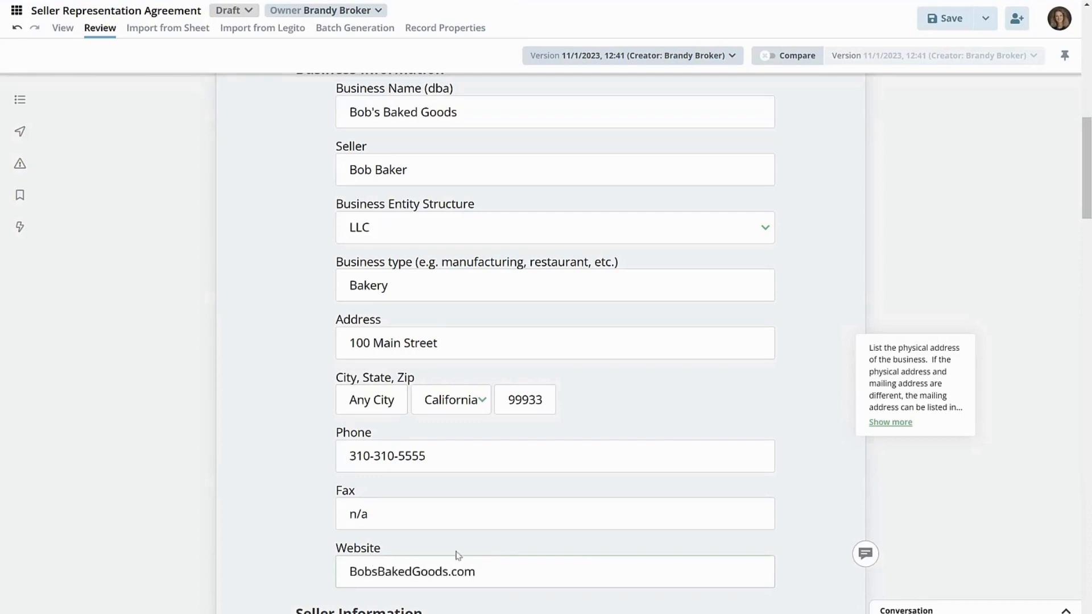
pyautogui.scroll(-1, 386, 427)
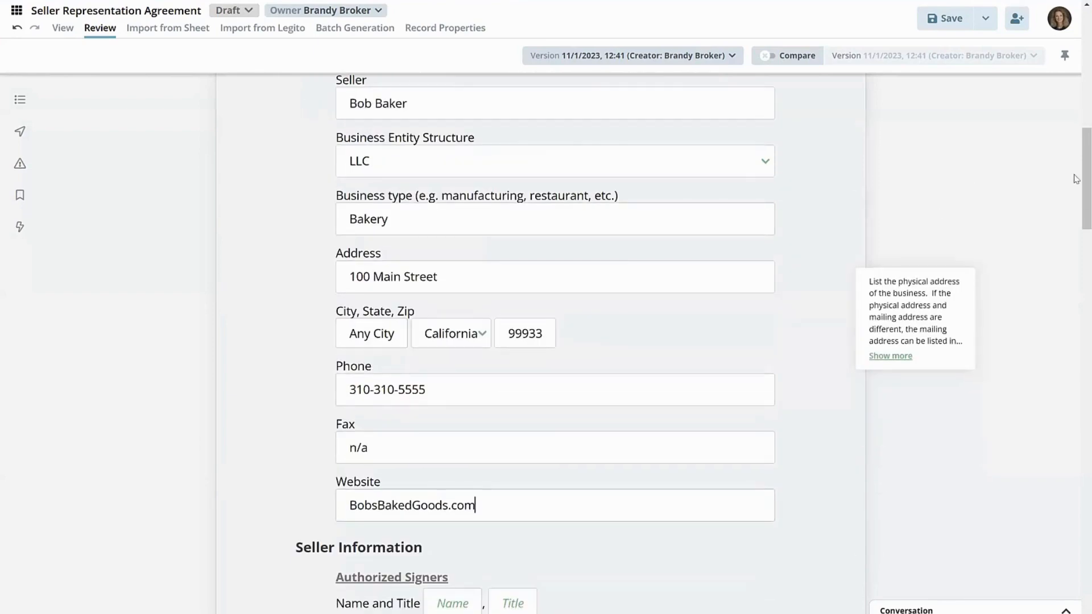
pyautogui.scroll(8, 1076, 179)
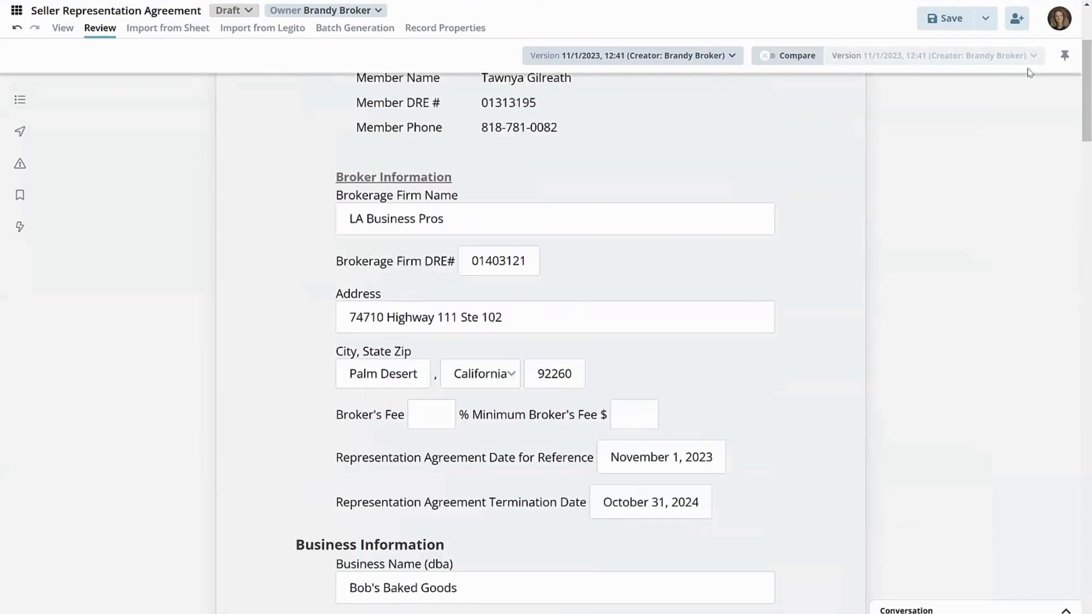
pyautogui.click(955, 20)
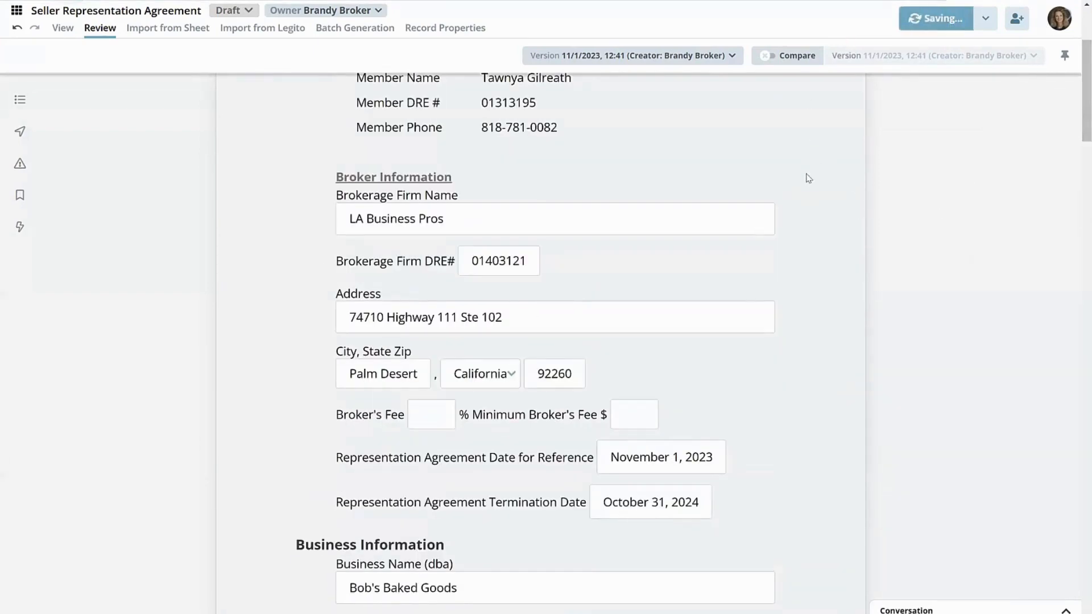
# - Change the Business Entity Structure to Sole Proprietorship and save the agreement
pyautogui.scroll(-7, 313, 353)
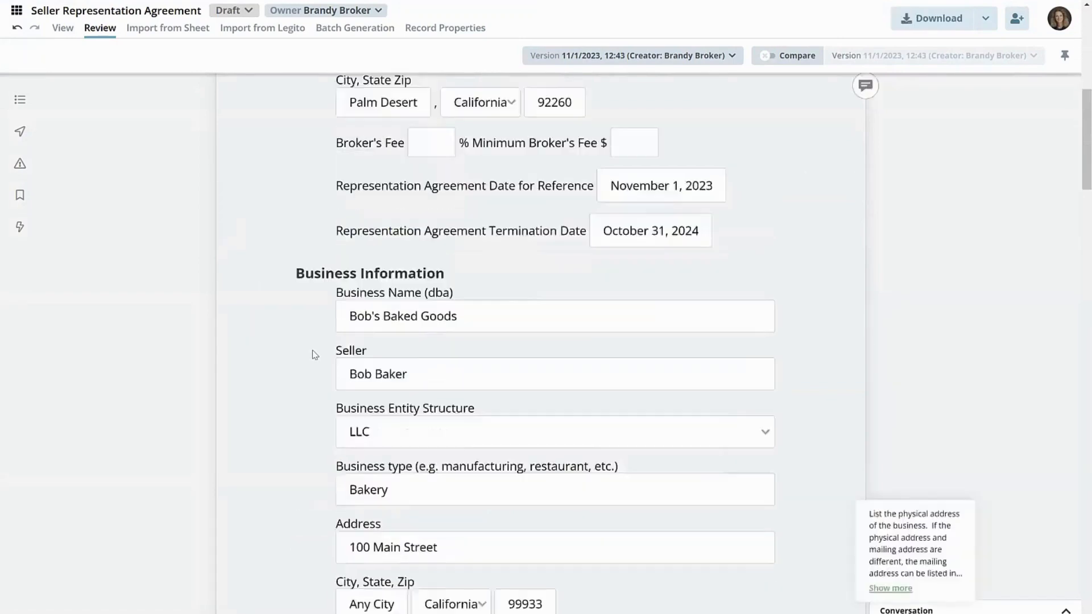
pyautogui.scroll(-5, 550, 431)
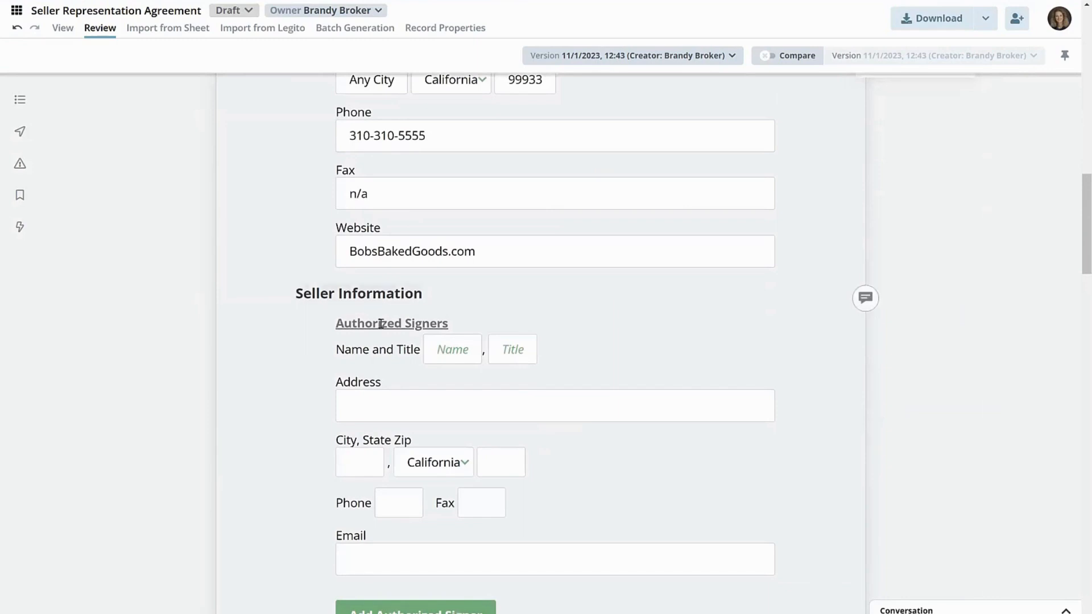
pyautogui.scroll(9, 643, 287)
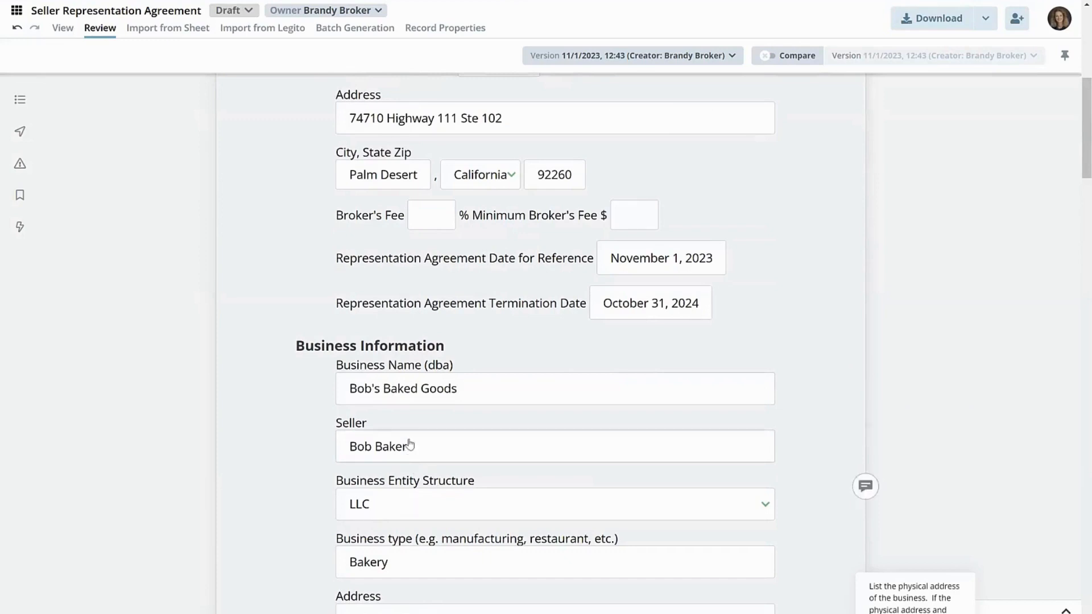
pyautogui.click(398, 506)
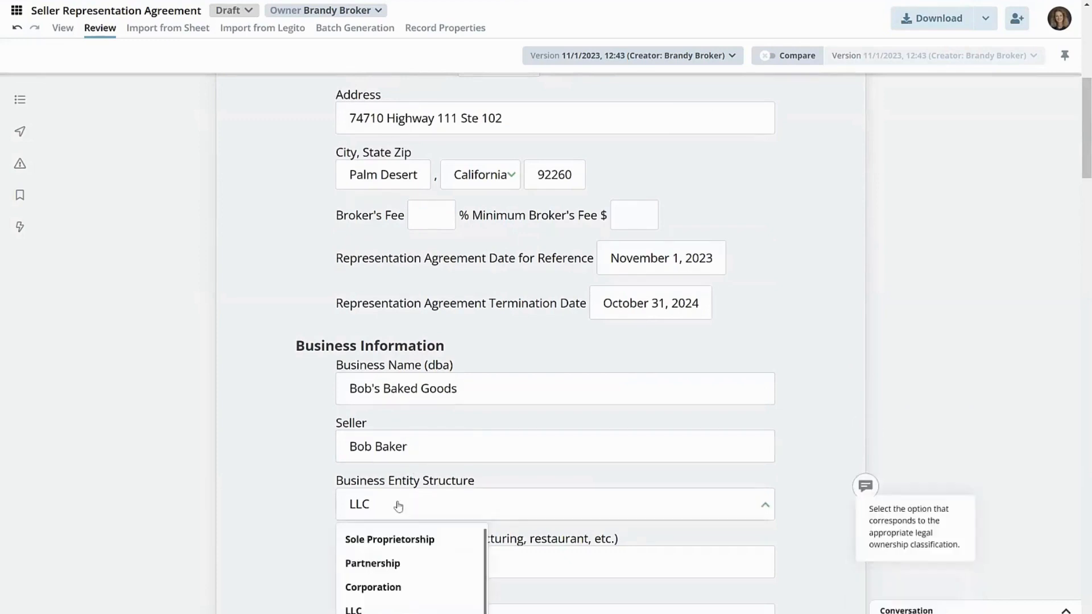
pyautogui.click(371, 537)
pyautogui.scroll(-3, 250, 443)
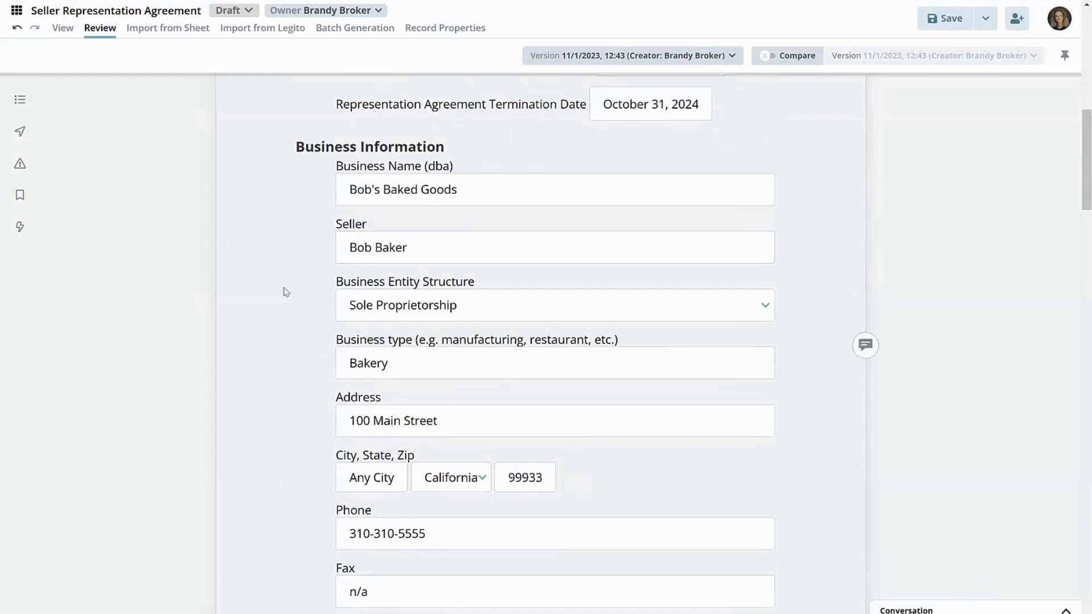
pyautogui.scroll(-1, 244, 402)
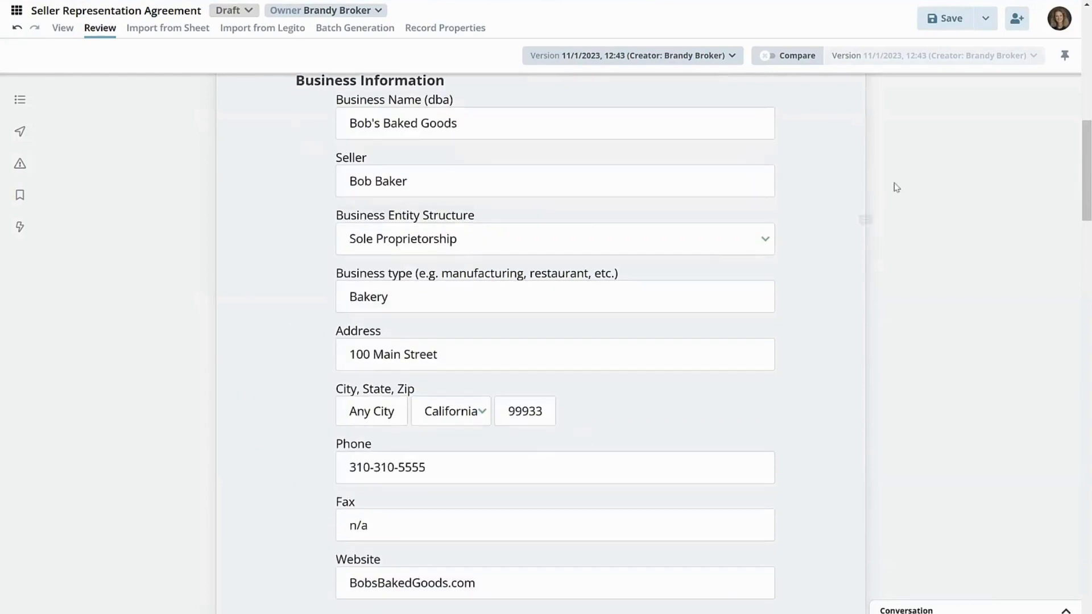
pyautogui.click(947, 18)
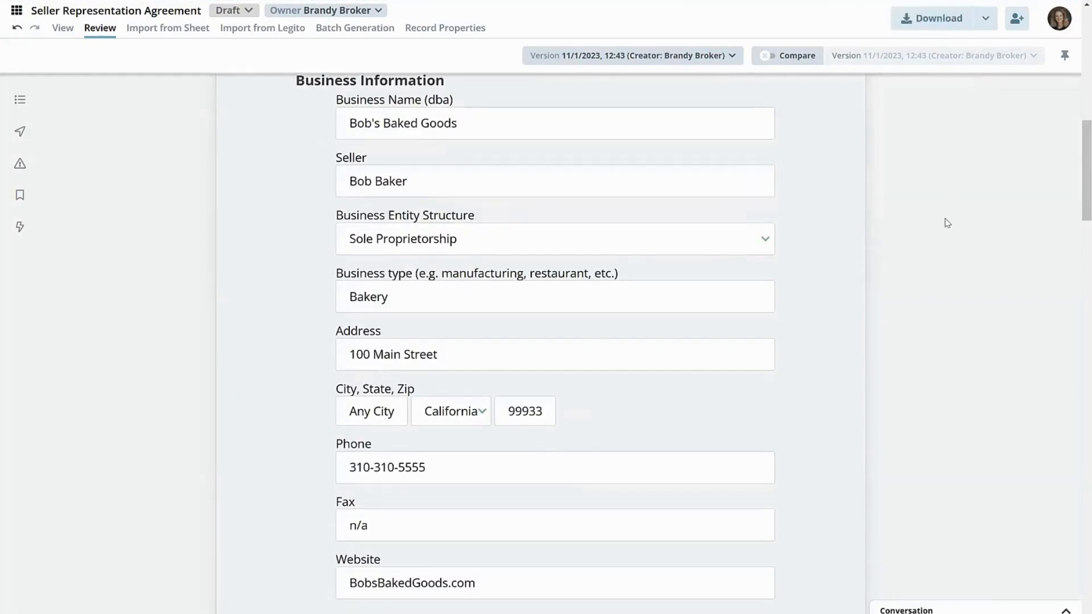
# - Enter the authorized signer's full name under Seller Information
pyautogui.scroll(-6, 946, 223)
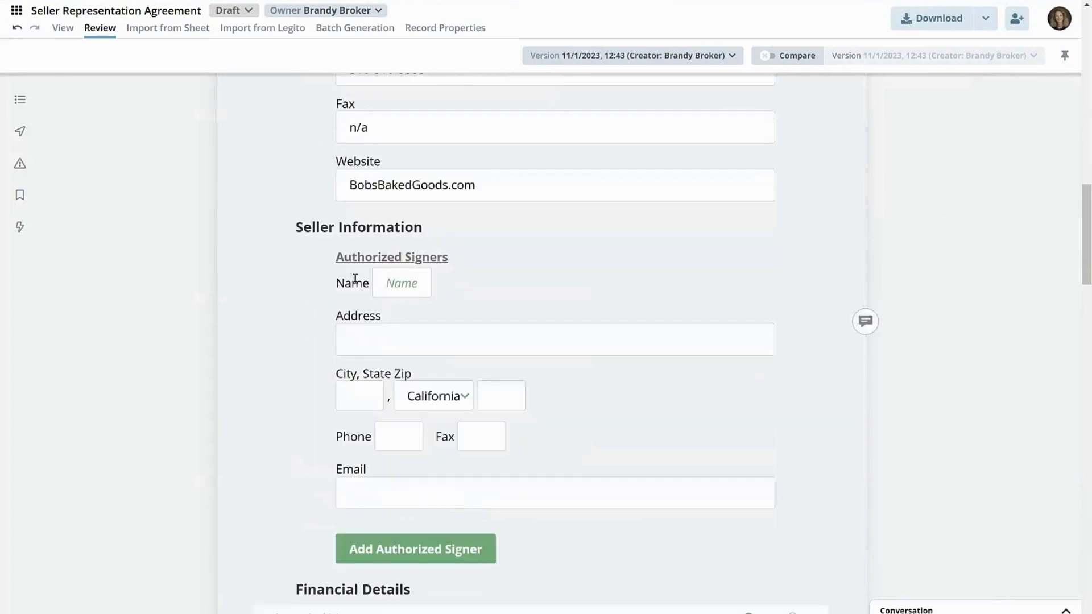
pyautogui.click(394, 286)
pyautogui.write('Bo b')
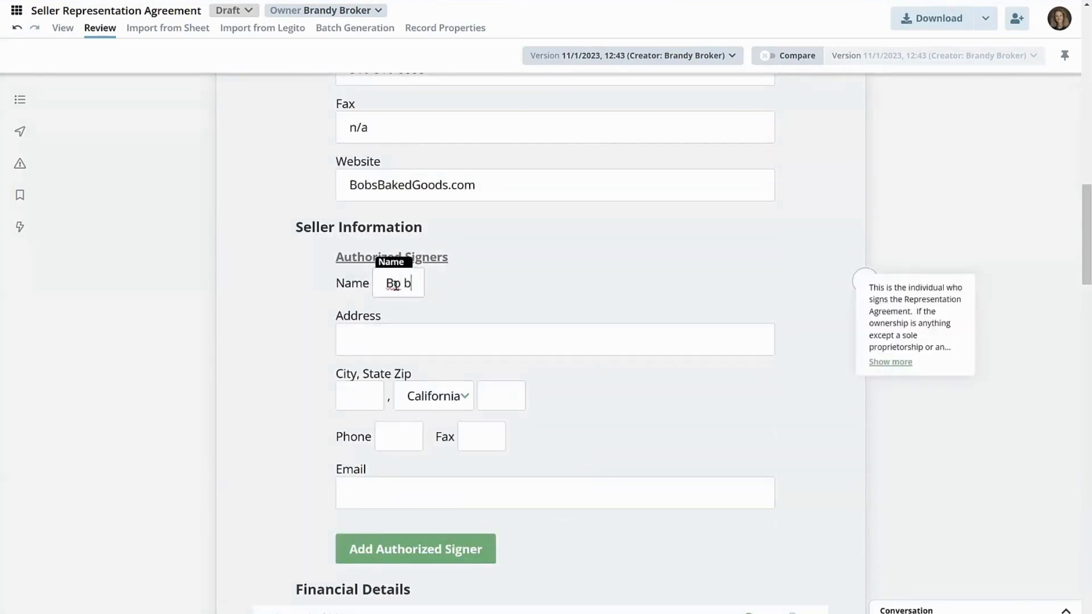
pyautogui.write(' Baker')
# - Copy the street address from Business Information into the authorized signer's Address field
pyautogui.click(477, 346)
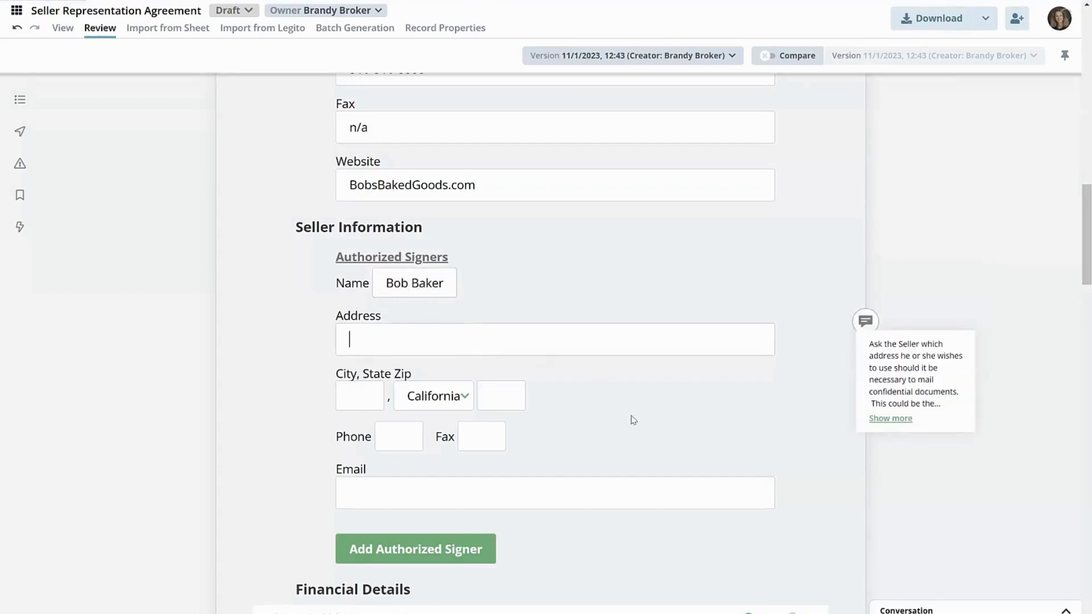
pyautogui.scroll(5, 580, 300)
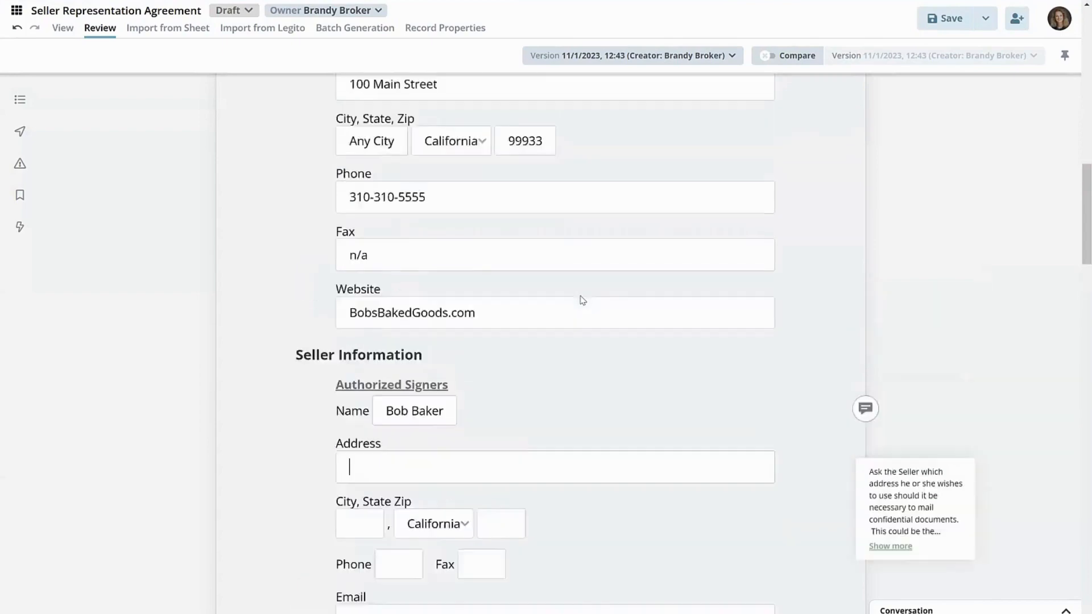
pyautogui.moveTo(465, 292); pyautogui.dragTo(305, 298)
pyautogui.hotkey('ctrl', 'c')
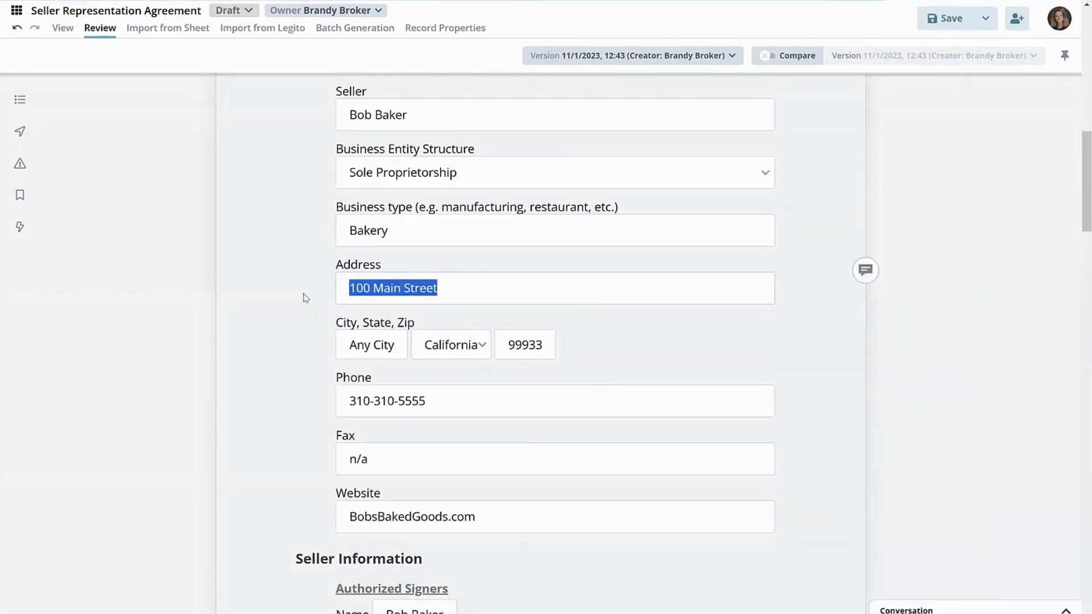
pyautogui.scroll(5, 370, 381)
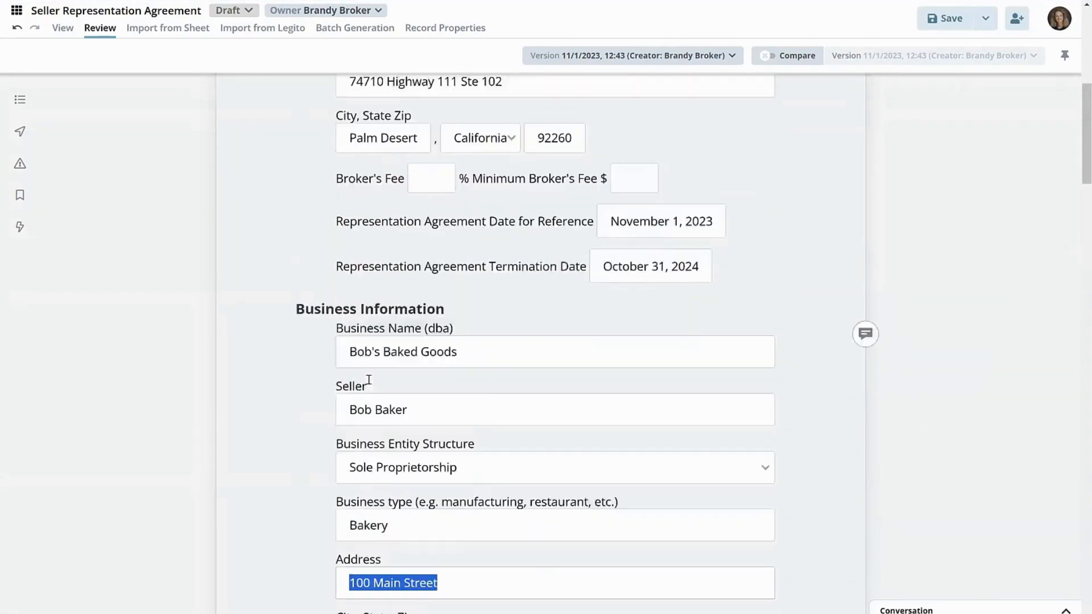
pyautogui.scroll(-8, 371, 386)
pyautogui.click(398, 473)
pyautogui.hotkey('ctrl', 'v')
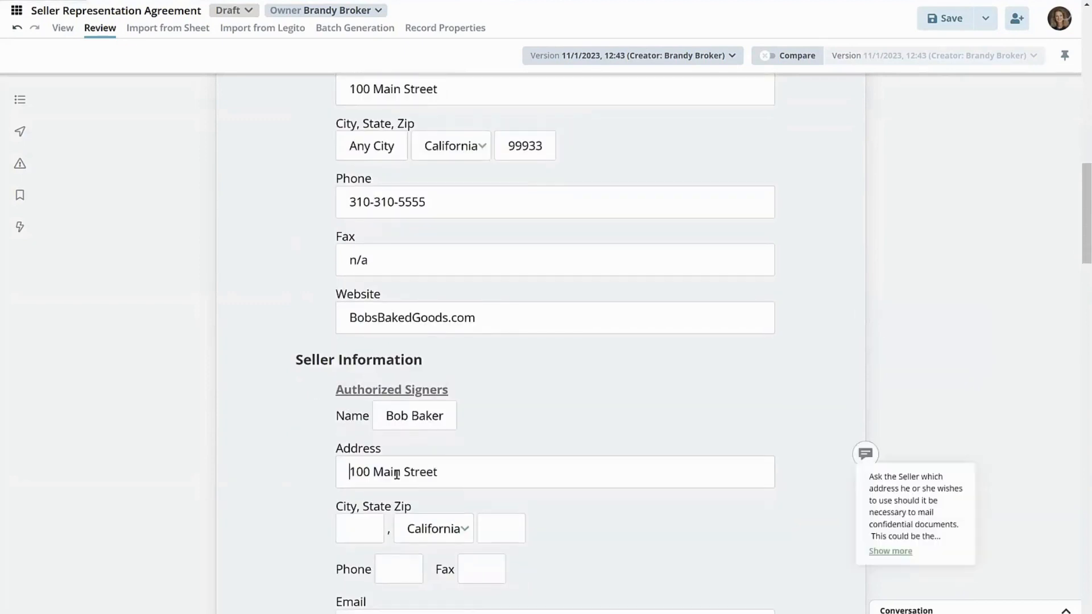
# - Copy the city and ZIP code from Business Information into the authorized signer's matching fields
pyautogui.moveTo(396, 147); pyautogui.dragTo(318, 149)
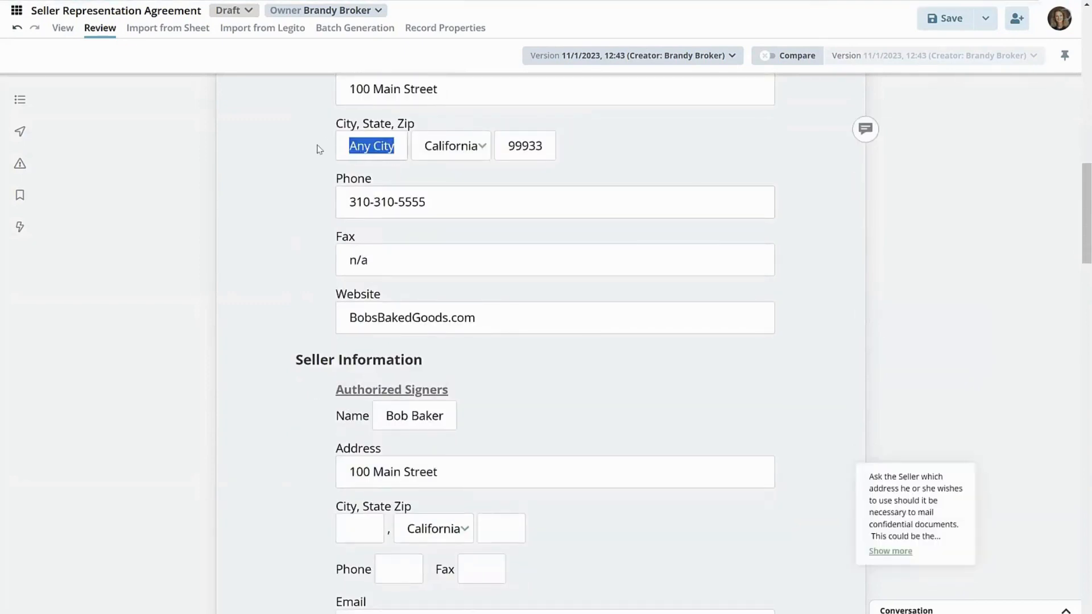
pyautogui.hotkey('ctrl', 'c')
pyautogui.click(351, 528)
pyautogui.hotkey('ctrl', 'v')
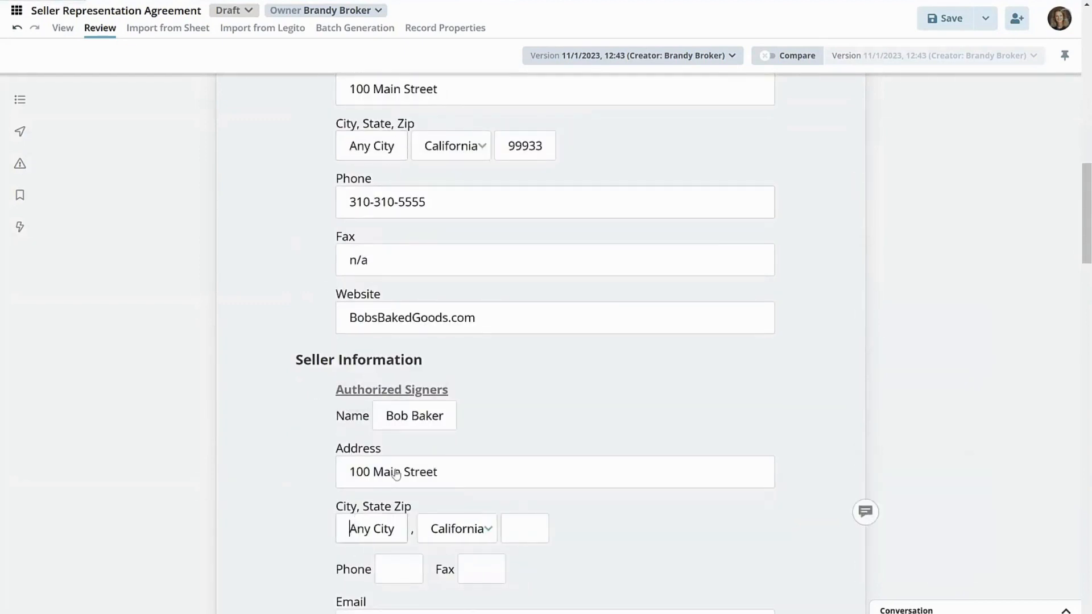
pyautogui.doubleClick(516, 161)
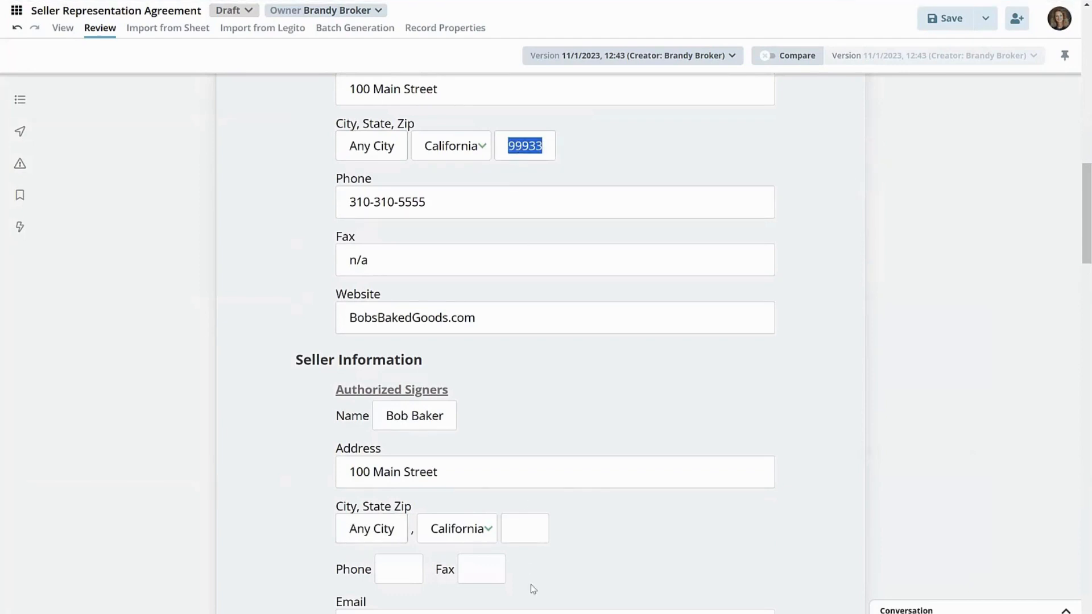
pyautogui.hotkey('ctrl', 'c')
pyautogui.click(522, 533)
pyautogui.hotkey('ctrl', 'v')
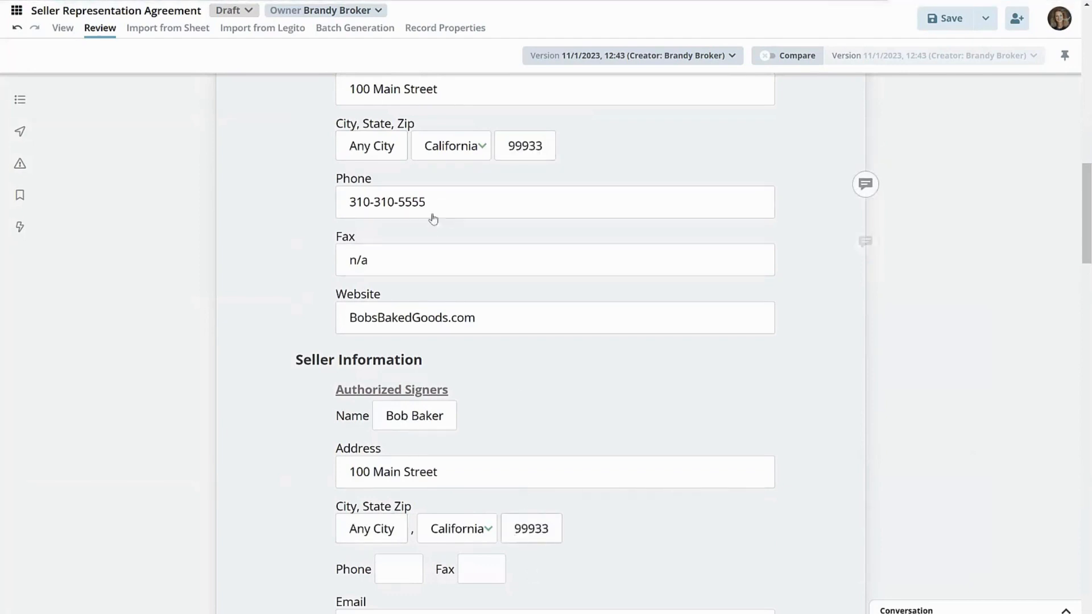
# - Copy the business phone number into the authorized signer's Phone field and set the signer's Fax to n/a
pyautogui.moveTo(426, 203); pyautogui.dragTo(322, 222)
pyautogui.hotkey('ctrl', 'c')
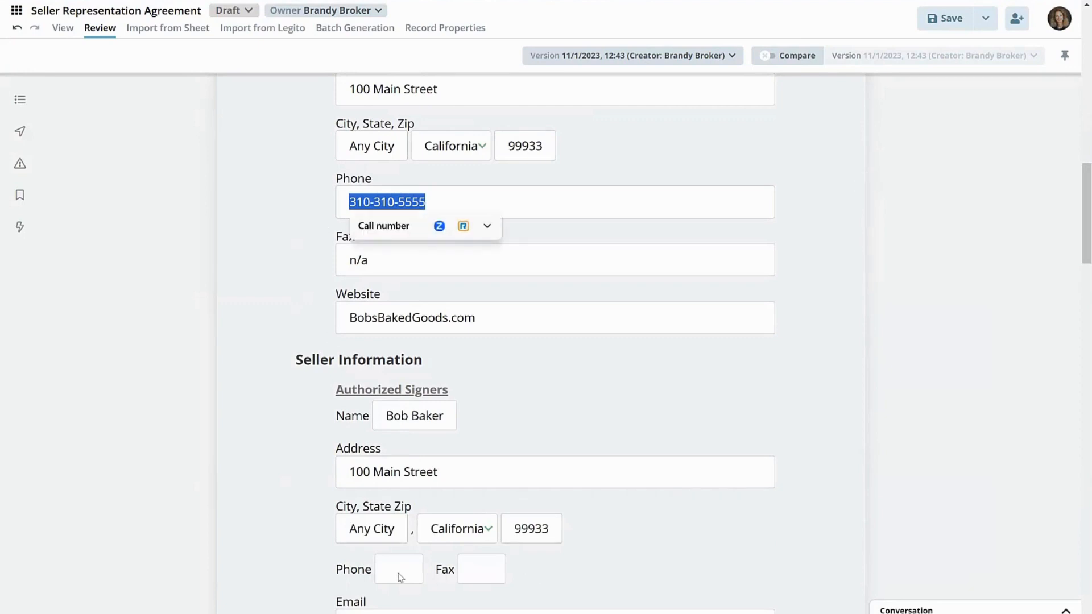
pyautogui.click(405, 576)
pyautogui.hotkey('ctrl', 'v')
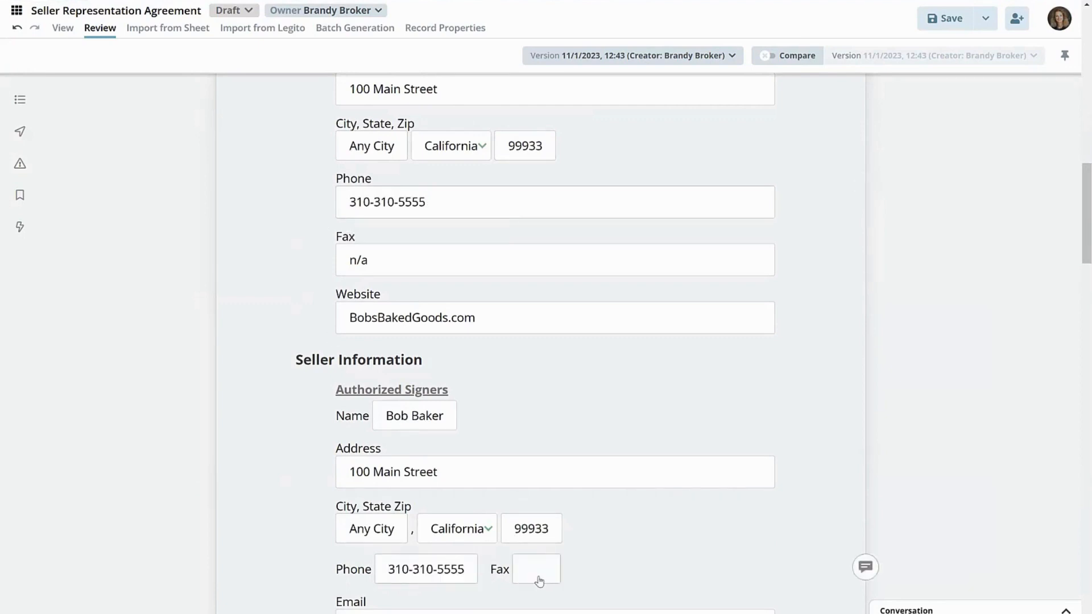
pyautogui.click(539, 575)
pyautogui.write('n/a')
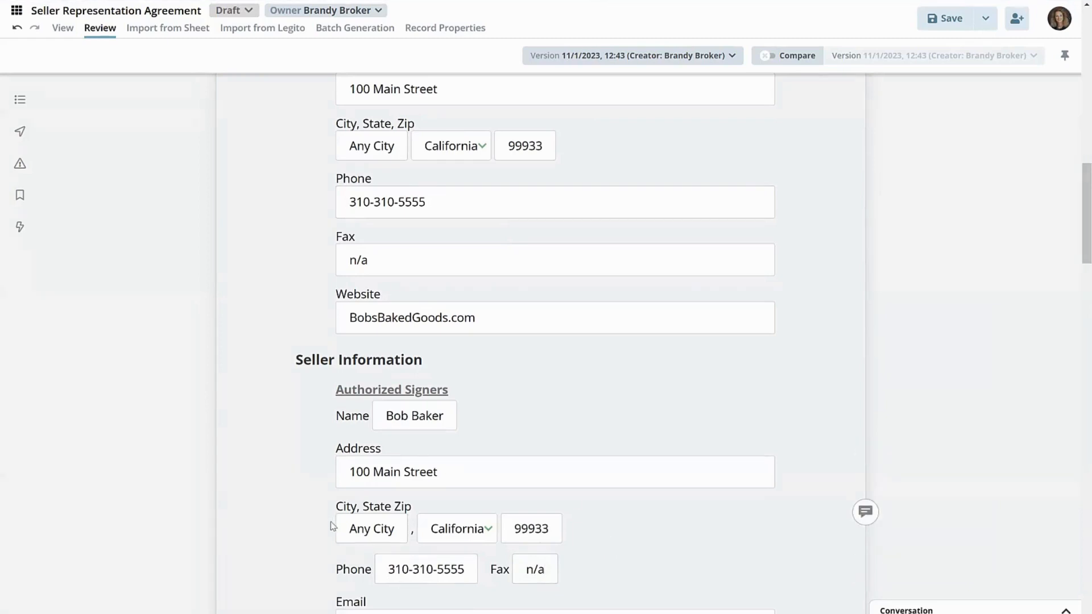
pyautogui.scroll(-2, 332, 522)
pyautogui.scroll(5, 514, 278)
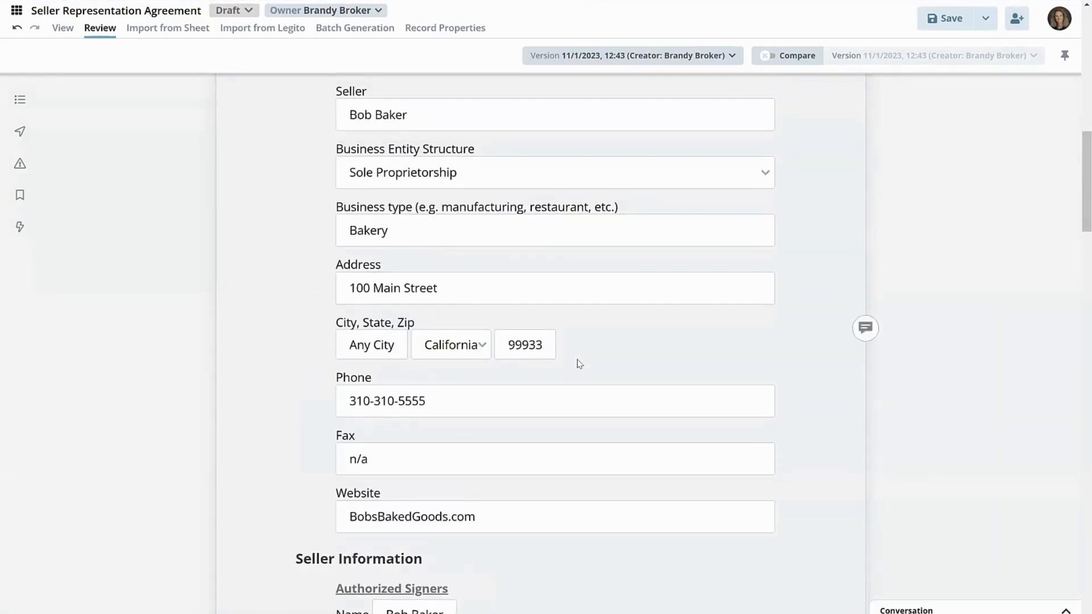
# - Enter the authorized signer's email address under Seller Information and save the agreement
pyautogui.scroll(1, 577, 363)
pyautogui.scroll(2, 577, 363)
pyautogui.scroll(-7, 577, 362)
pyautogui.scroll(4, 487, 495)
pyautogui.scroll(-5, 471, 470)
pyautogui.click(458, 493)
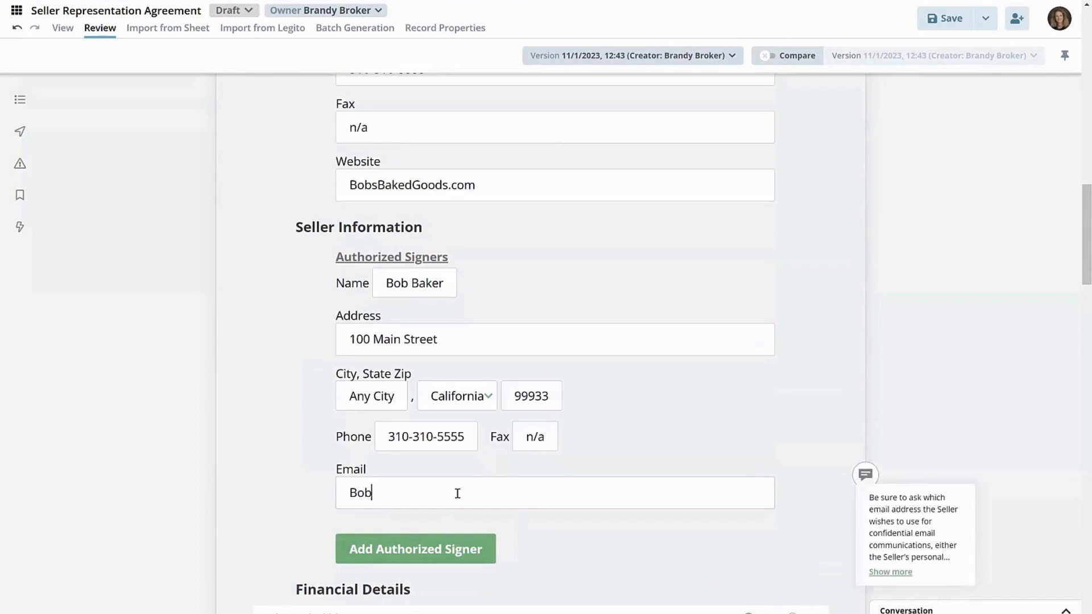
pyautogui.press('BackSpace')
pyautogui.press('BackSpace')
pyautogui.press('BackSpace')
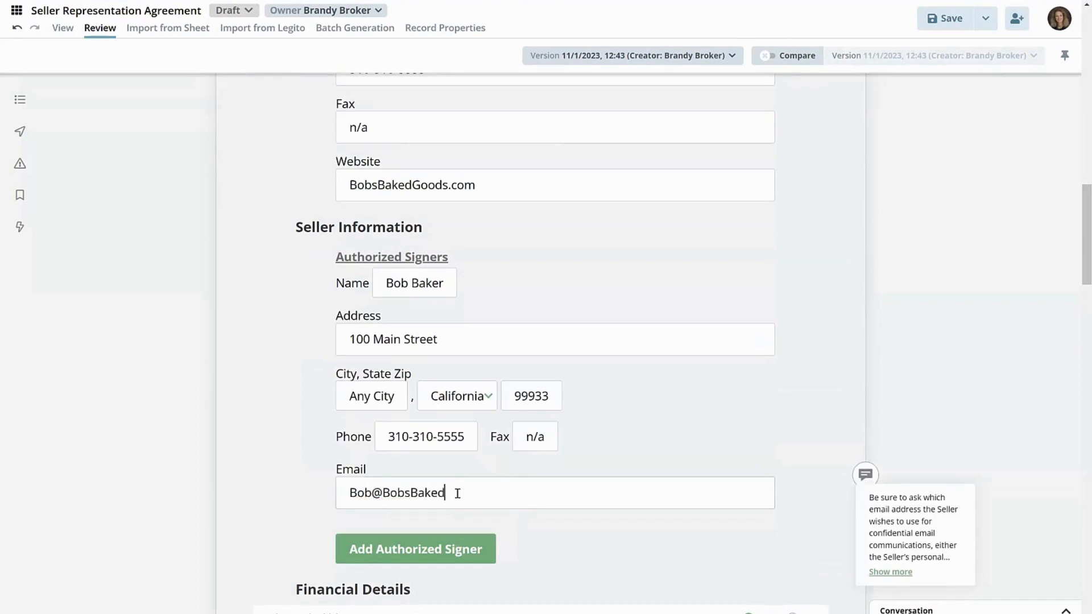
pyautogui.click(929, 33)
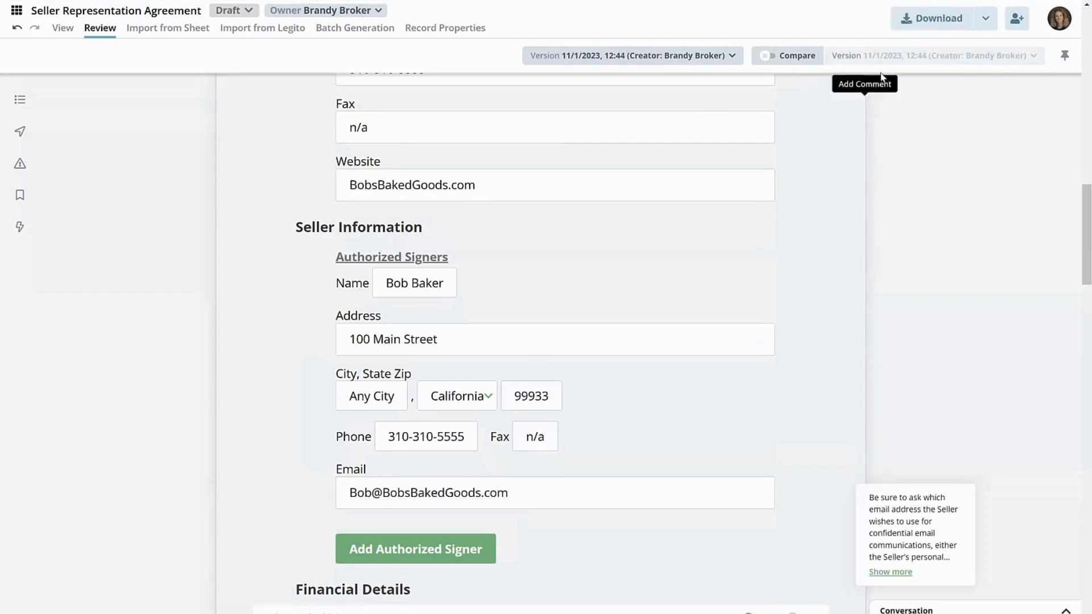
# - Preview the agreement as a PDF, check the agency disclosure and the Representation Agreement's filled-in and missing fields, and close the preview
pyautogui.click(985, 20)
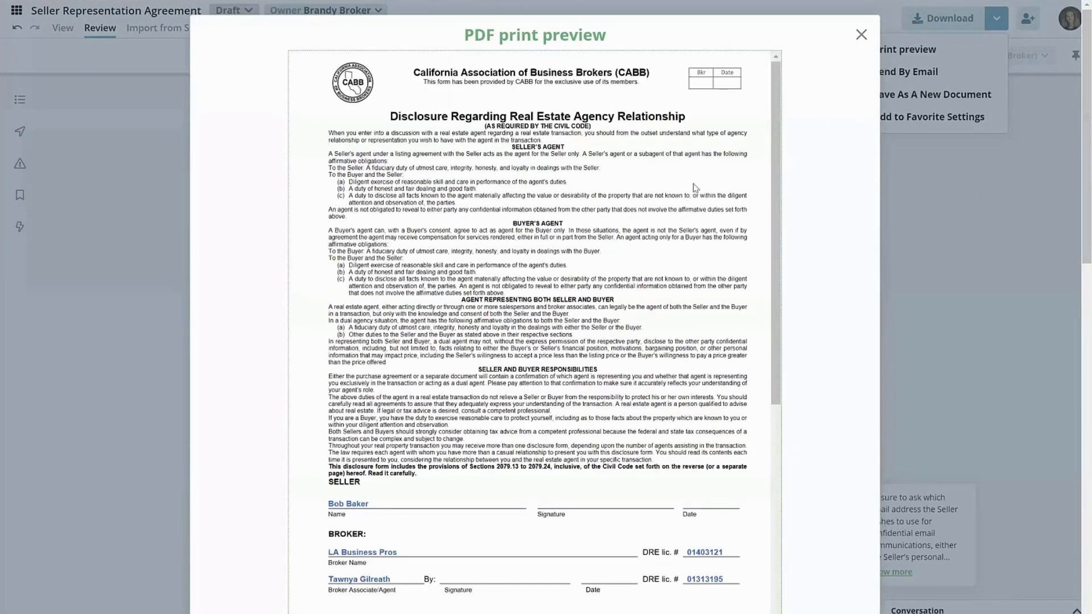
pyautogui.scroll(-3, 385, 421)
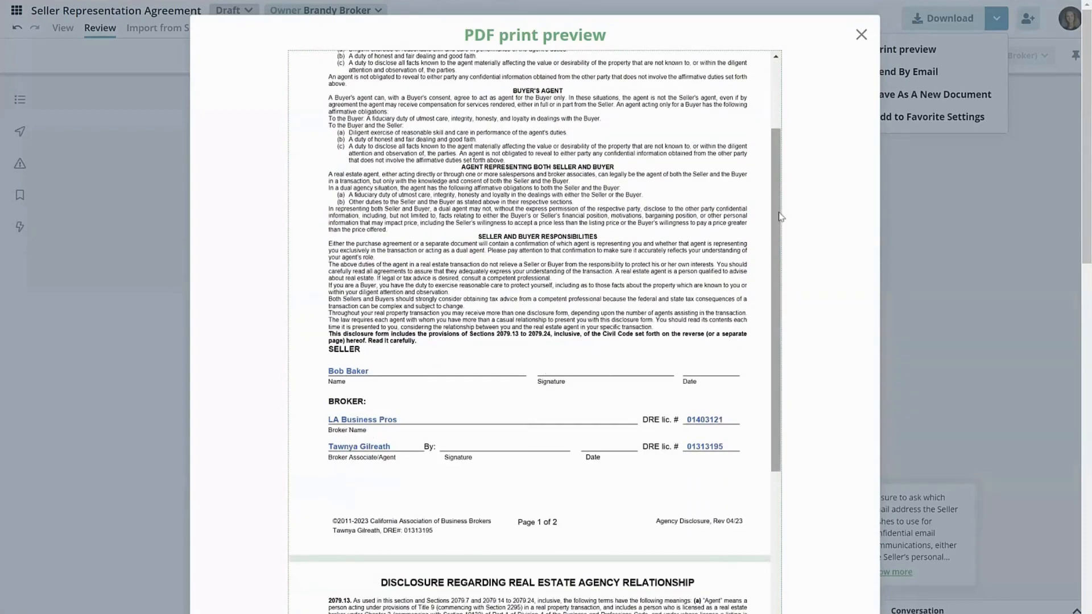
pyautogui.scroll(-3, 778, 256)
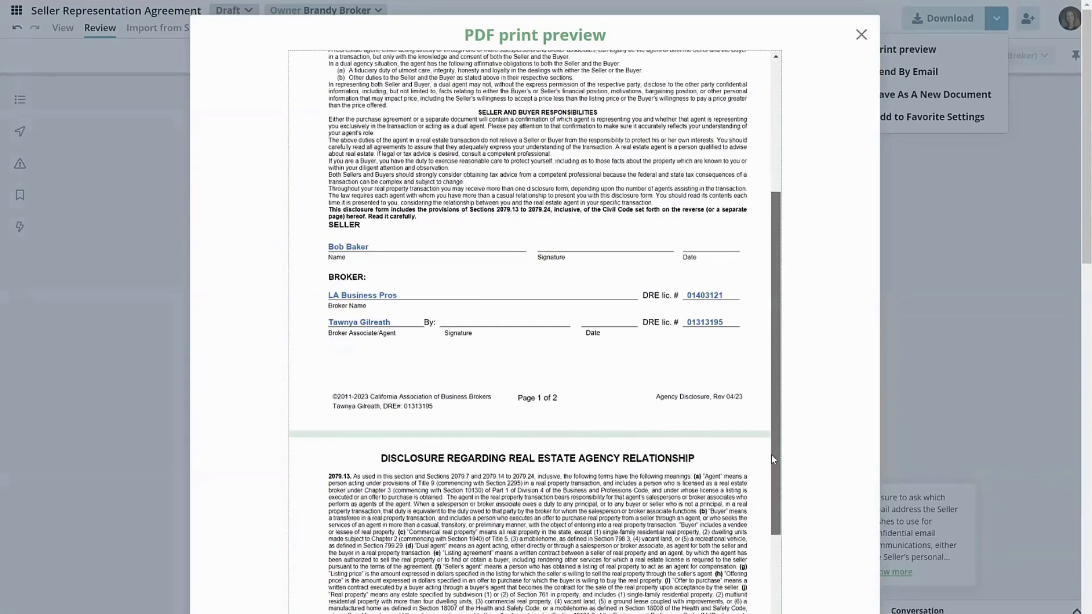
pyautogui.scroll(-8, 660, 424)
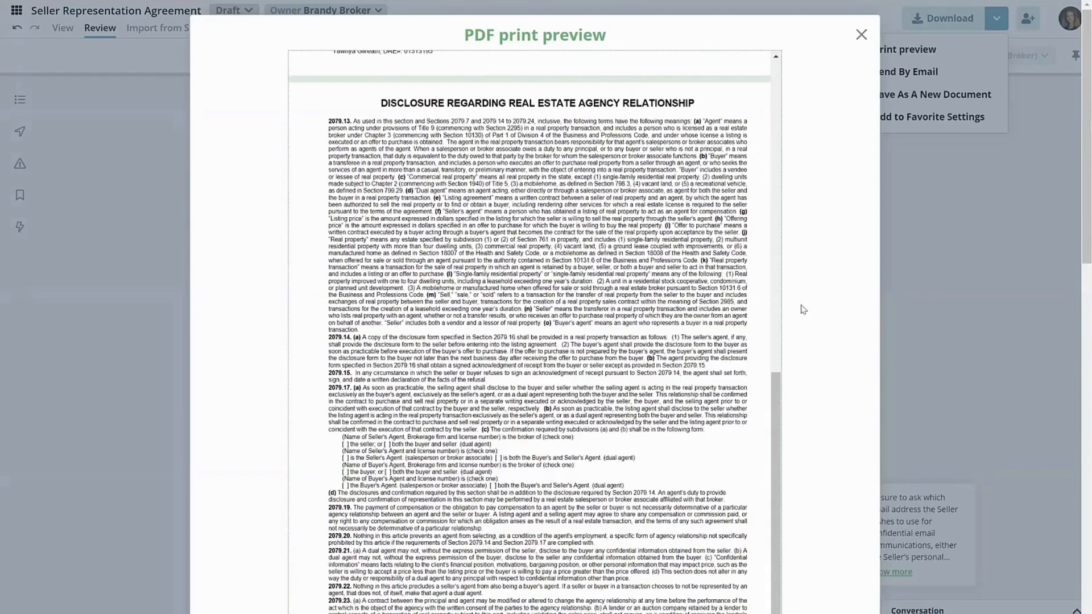
pyautogui.scroll(-10, 803, 308)
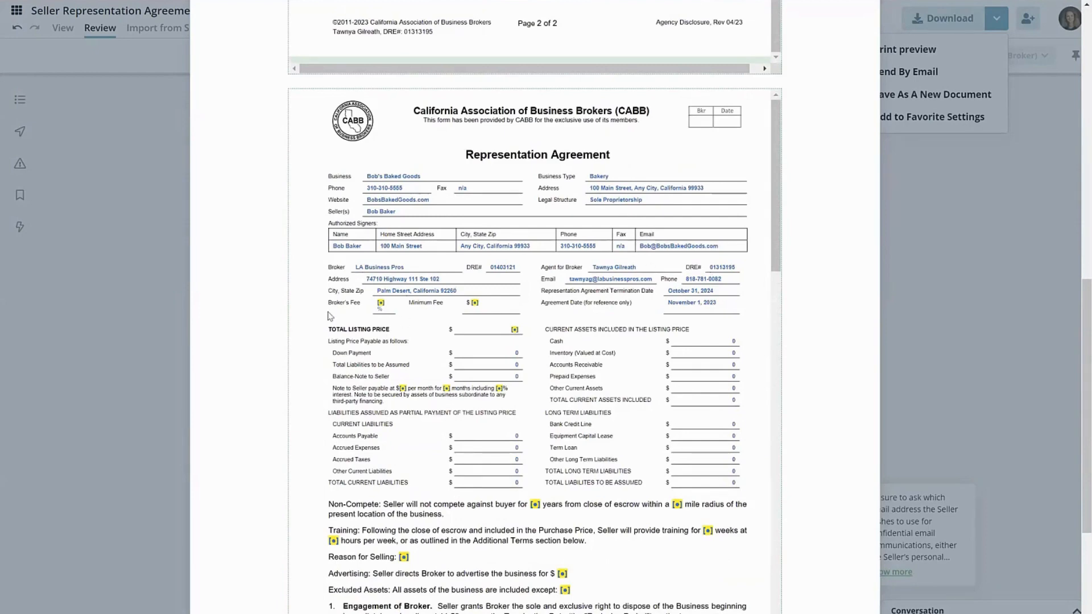
pyautogui.scroll(-1, 347, 295)
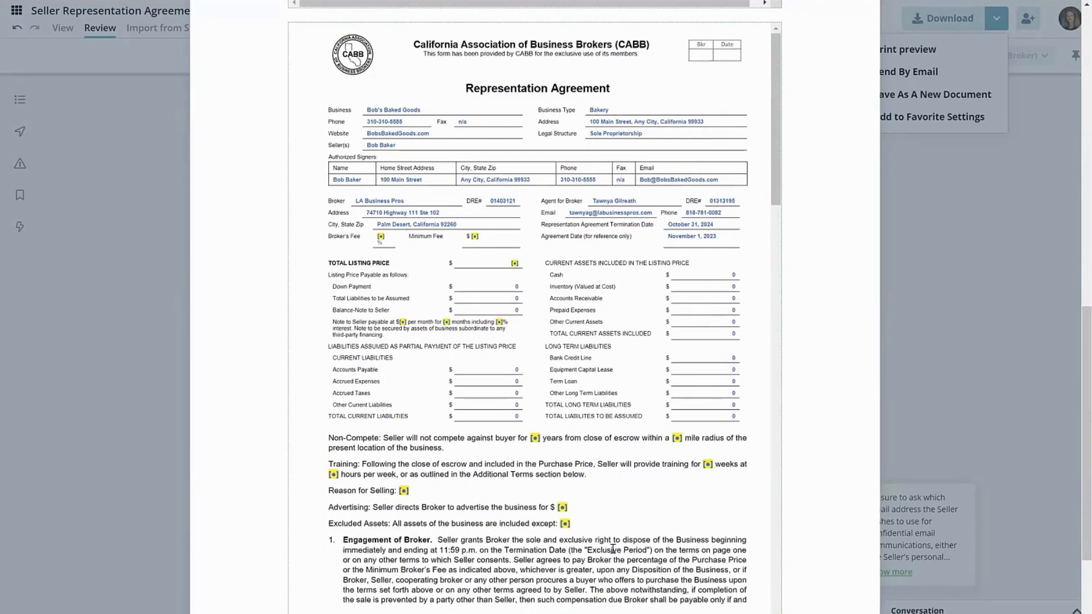
pyautogui.scroll(-2, 618, 536)
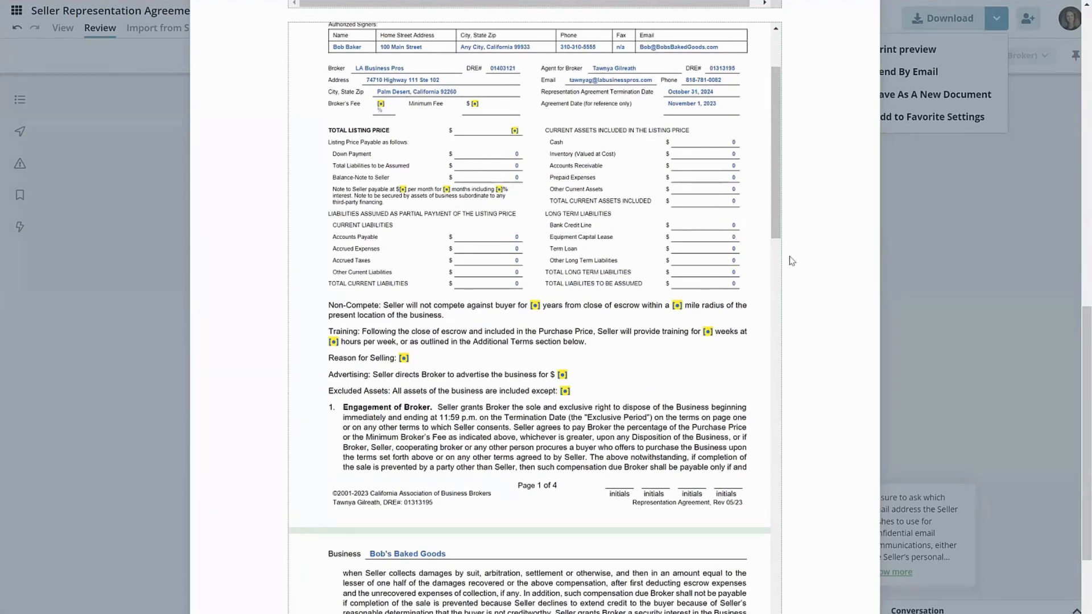
pyautogui.moveTo(776, 217); pyautogui.dragTo(776, 290)
pyautogui.moveTo(764, 146); pyautogui.dragTo(504, 200)
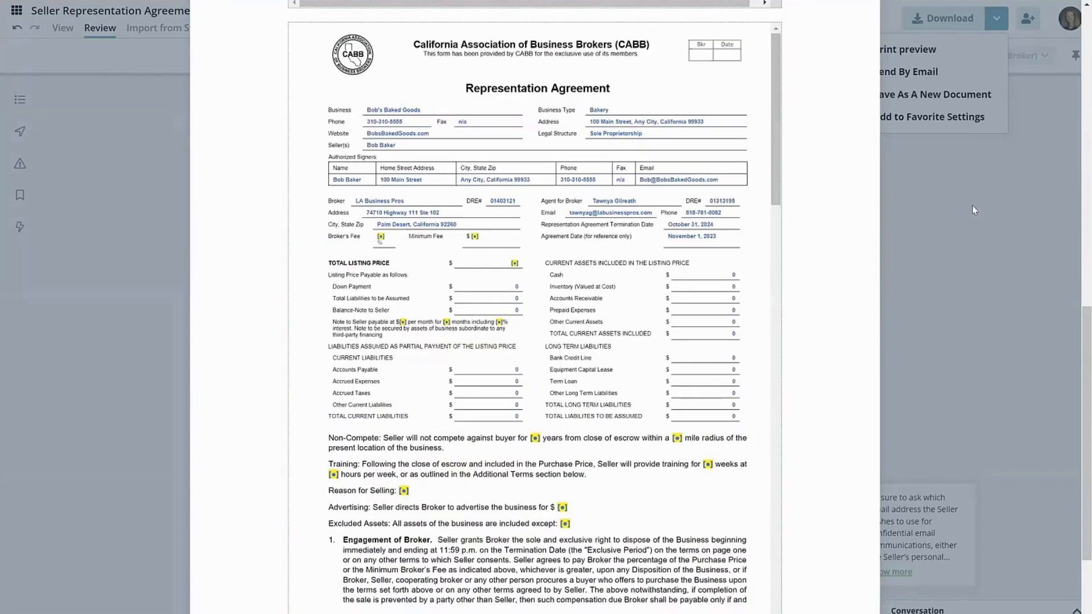
pyautogui.scroll(5, 1076, 233)
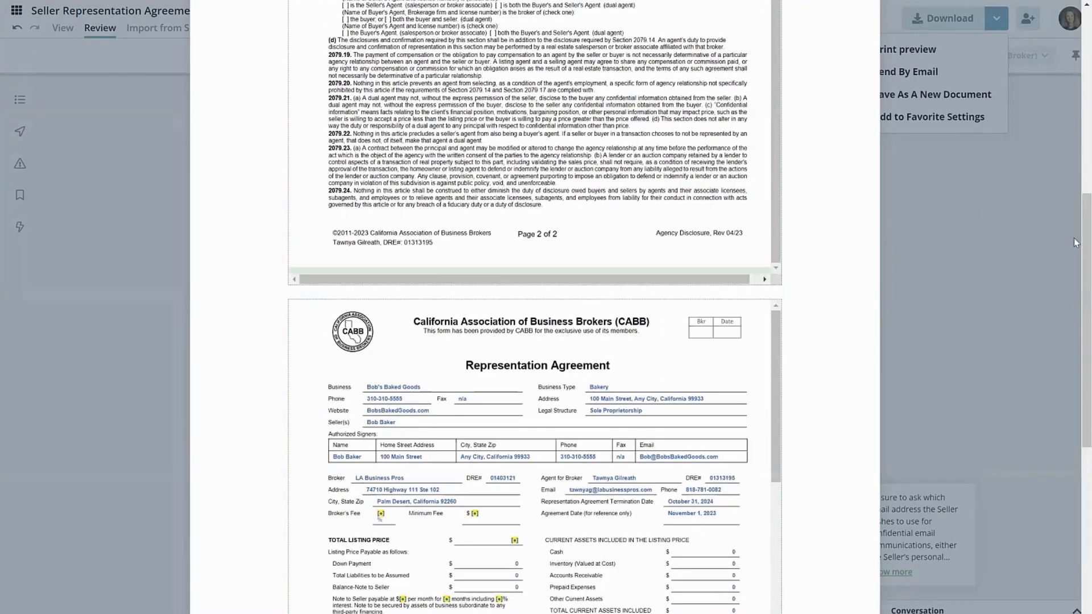
pyautogui.scroll(5, 862, 38)
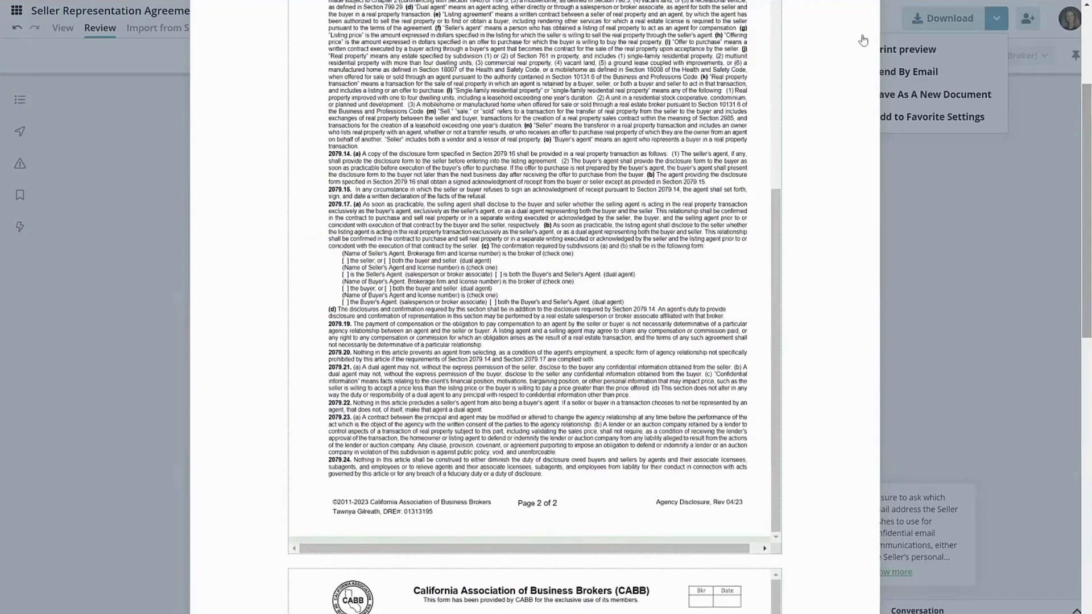
pyautogui.click(860, 36)
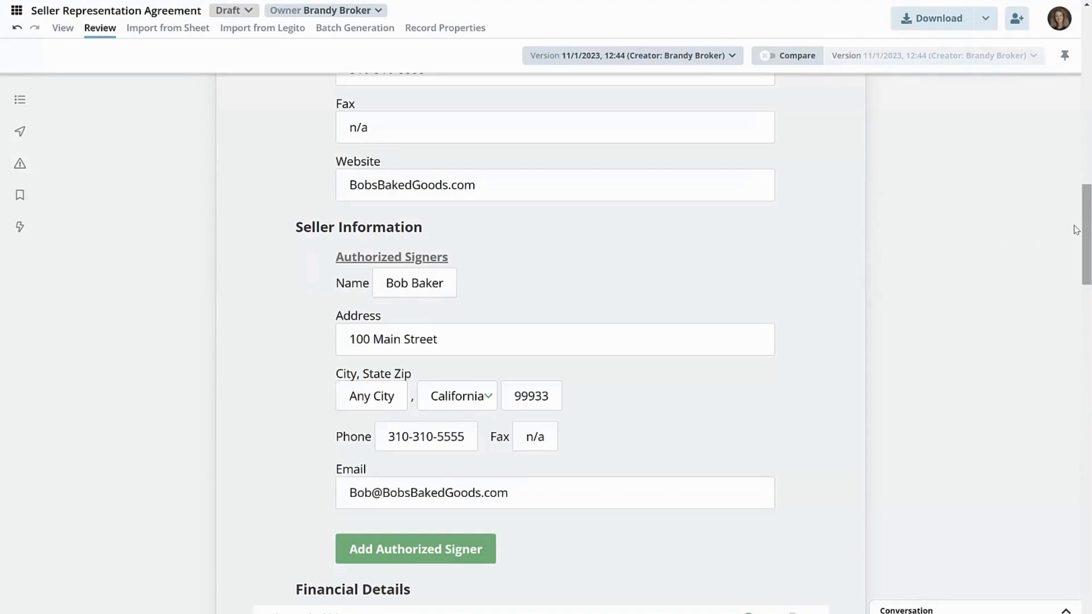
# - Leave the saved Seller Representation Agreement and go to the document management list
pyautogui.moveTo(1075, 238); pyautogui.dragTo(1056, 90)
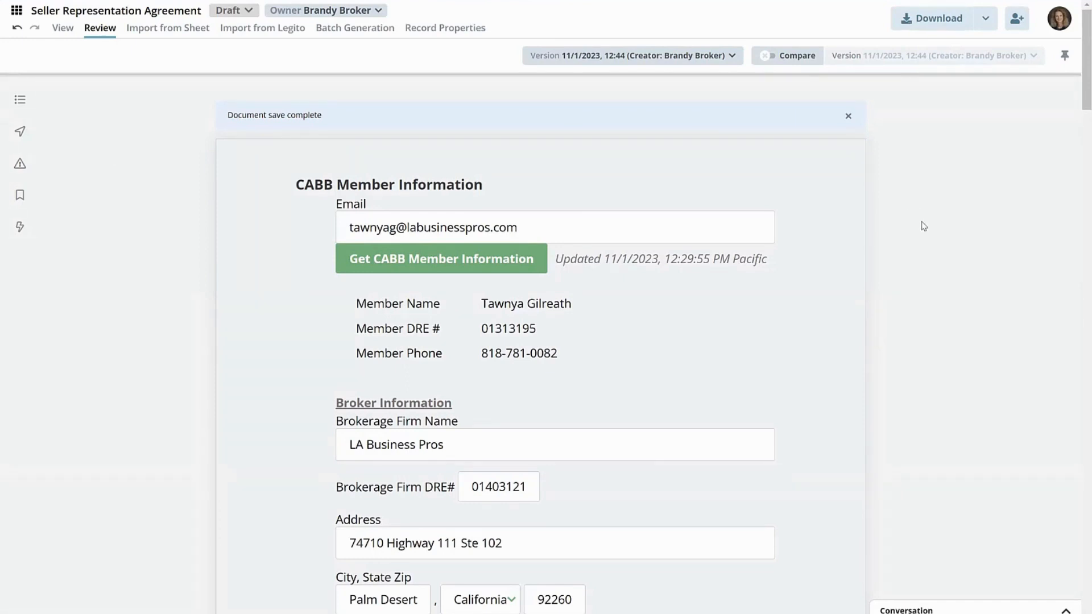
pyautogui.click(15, 11)
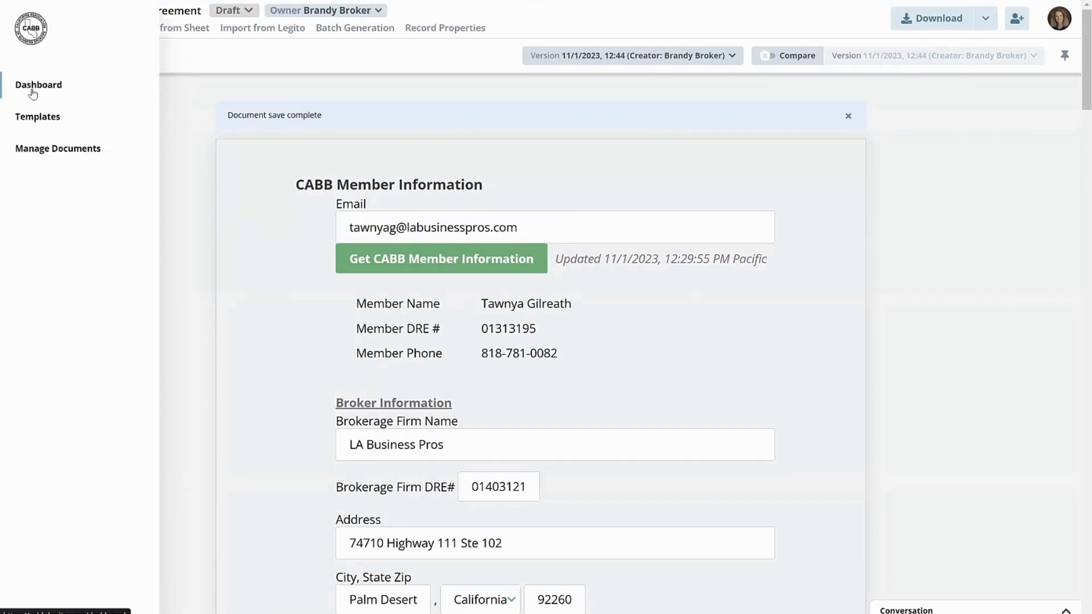
pyautogui.click(33, 151)
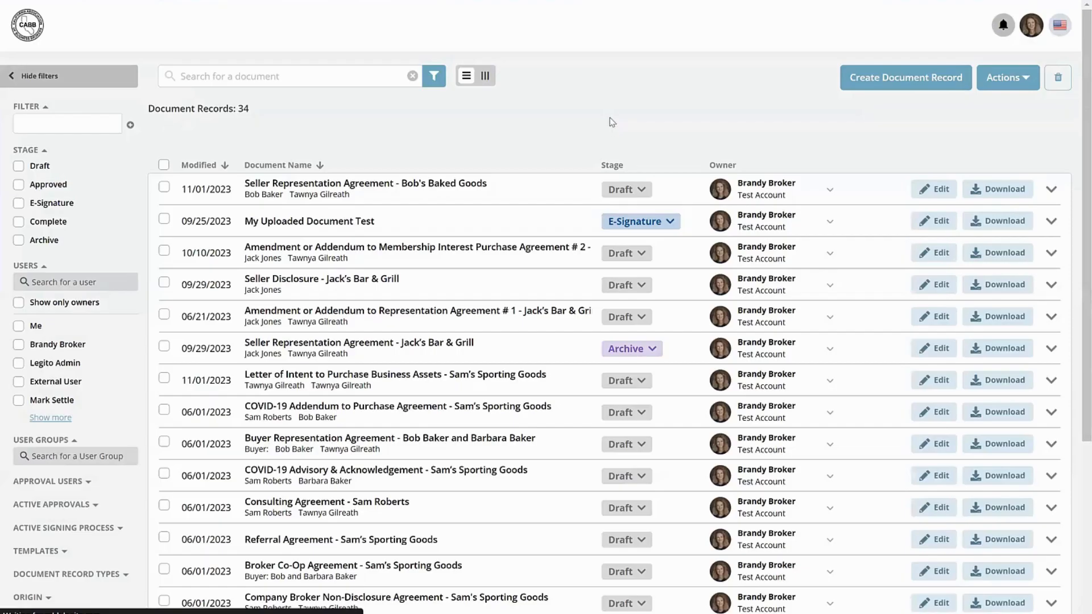